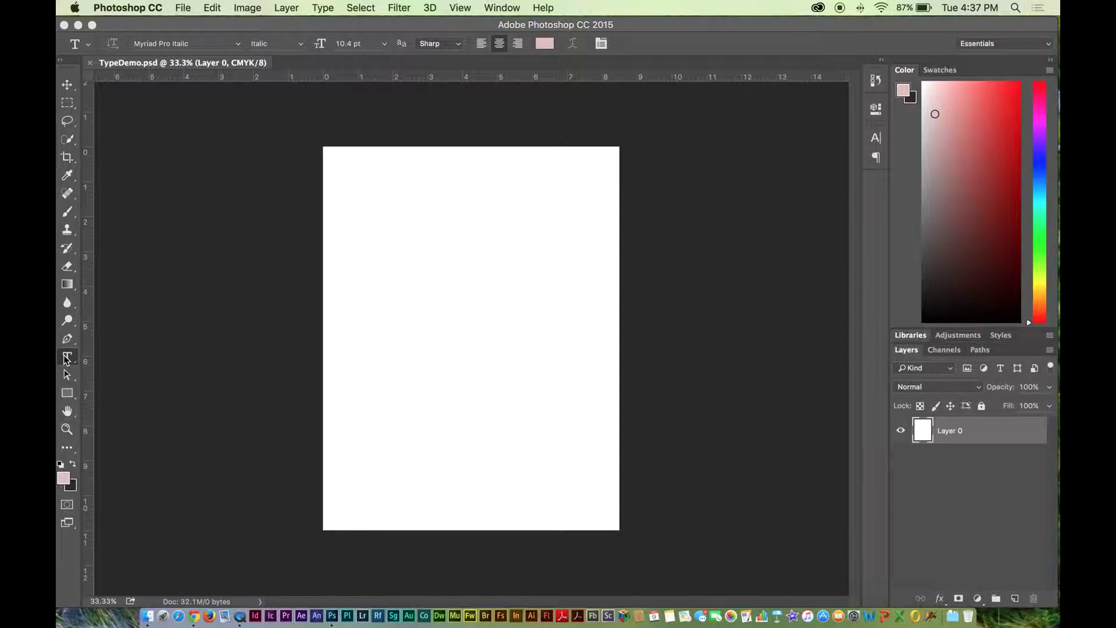
# - Draw a text box across the upper part of the page with the Horizontal Type tool and extend its height downward
pyautogui.click(67, 359)
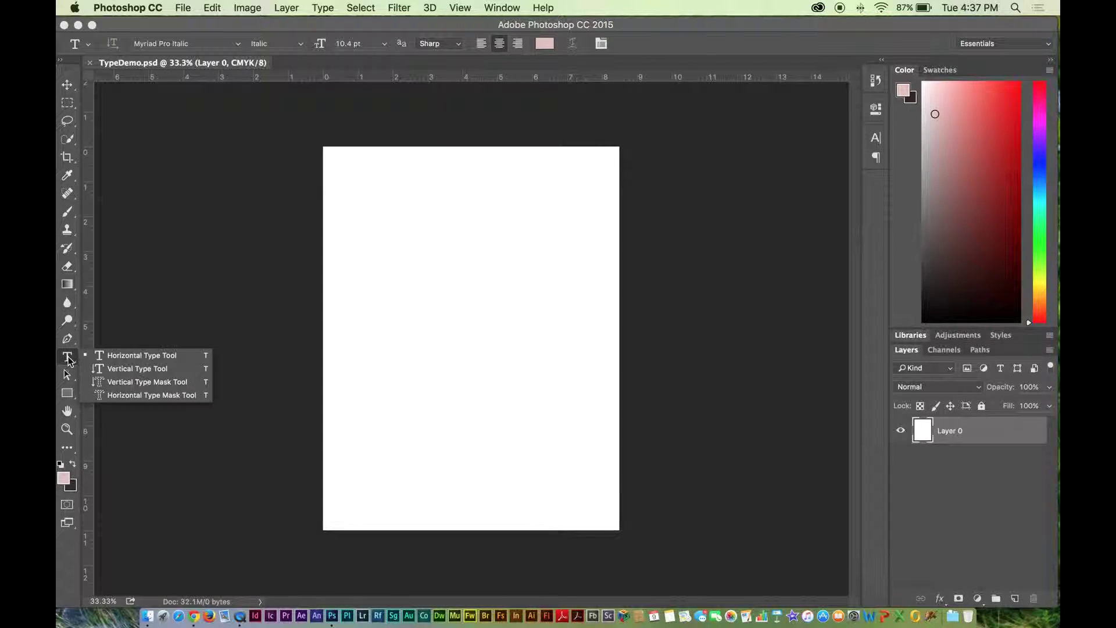
pyautogui.click(107, 353)
pyautogui.moveTo(346, 191); pyautogui.dragTo(602, 266)
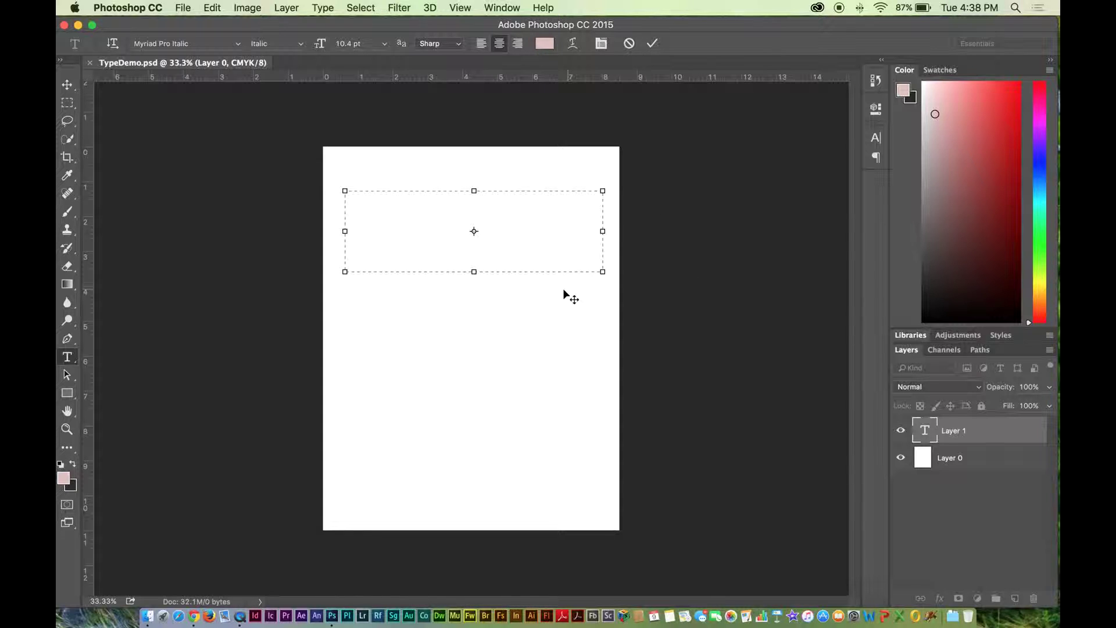
pyautogui.moveTo(474, 272); pyautogui.dragTo(474, 338)
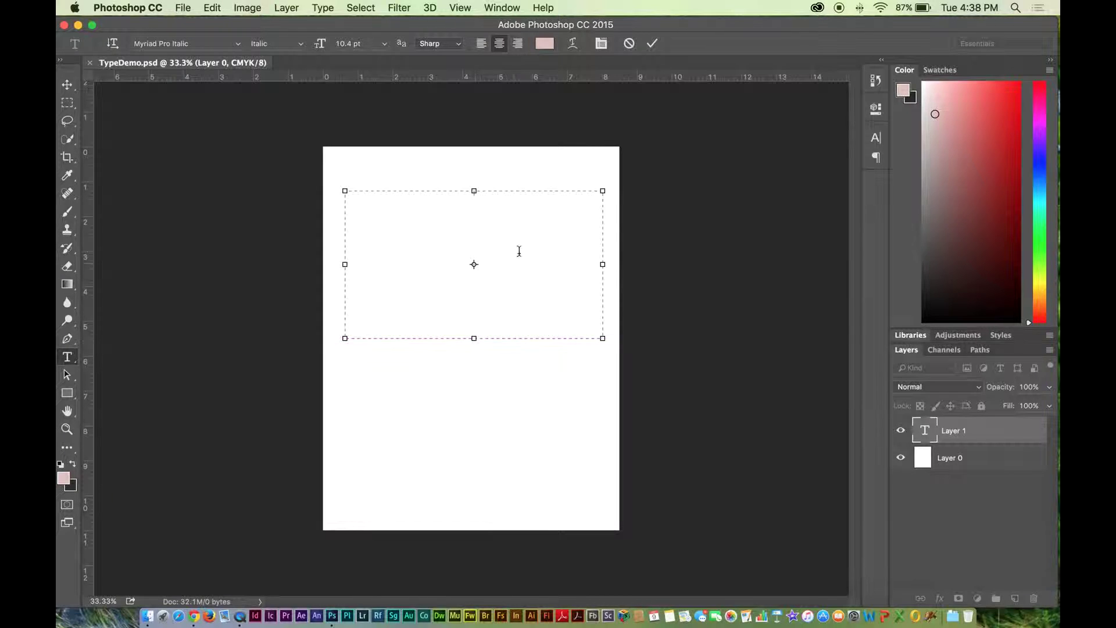
# - Commit the empty text box and rename its layer Lawn
pyautogui.click(954, 436)
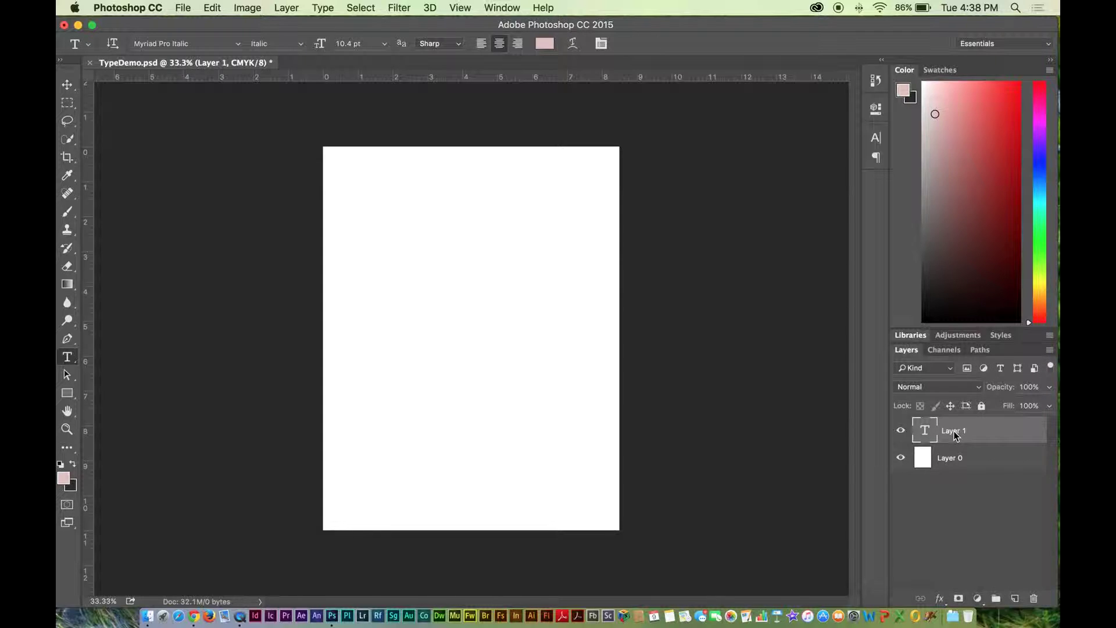
pyautogui.doubleClick(946, 431)
pyautogui.click(946, 430)
pyautogui.moveTo(966, 430); pyautogui.dragTo(936, 433)
pyautogui.write('Lawn')
# - Enter the word Lawn in the text box and set its font size to 72 pt
pyautogui.click(930, 434)
pyautogui.doubleClick(925, 432)
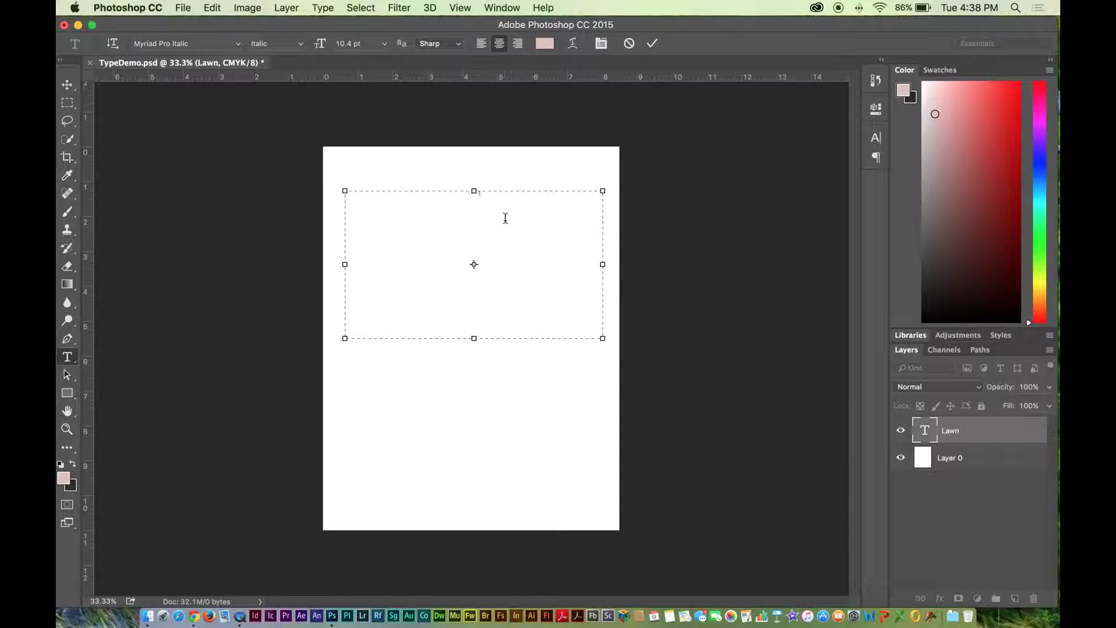
pyautogui.click(383, 45)
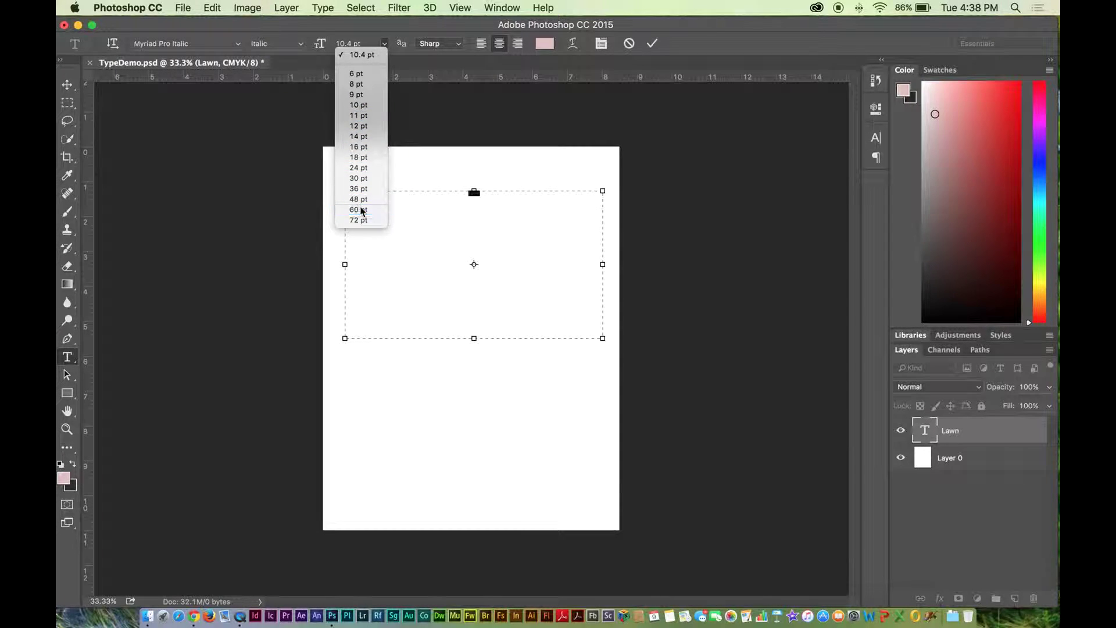
pyautogui.click(359, 210)
pyautogui.doubleClick(371, 44)
pyautogui.click(370, 44)
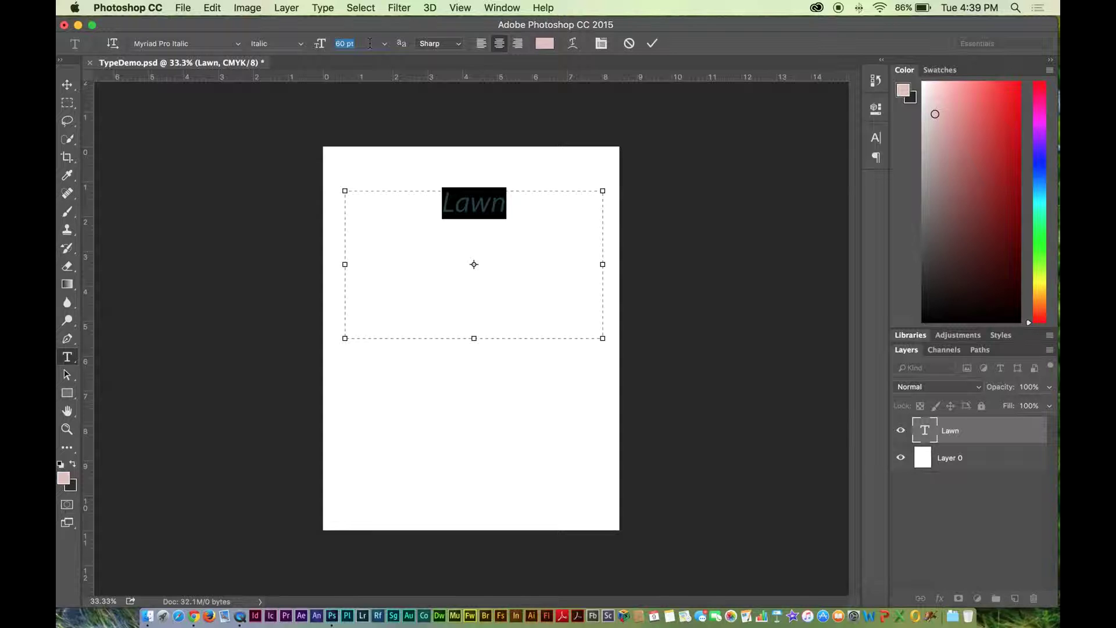
pyautogui.write('72')
pyautogui.press('Return')
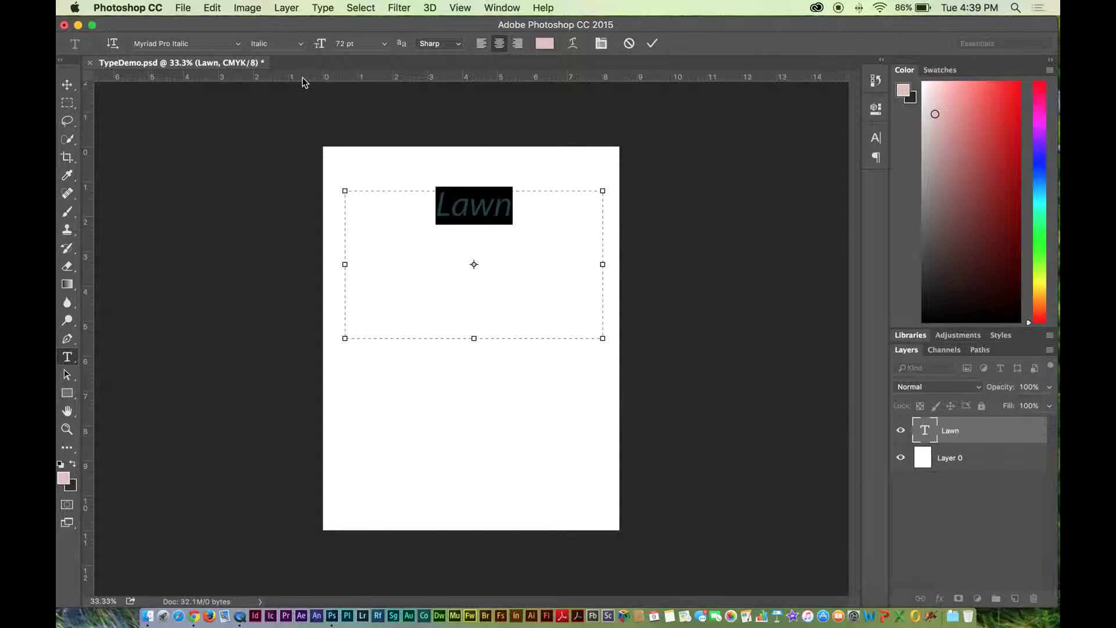
# - Change the font of the word Lawn to Arial Bold
pyautogui.click(238, 45)
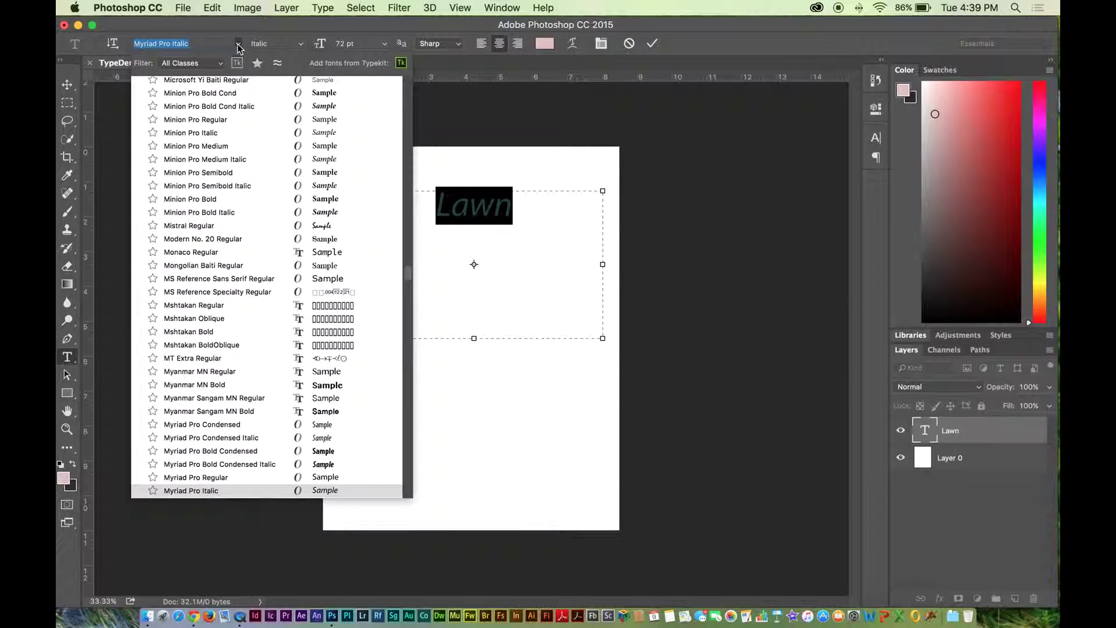
pyautogui.scroll(10, 410, 264)
pyautogui.moveTo(405, 225); pyautogui.dragTo(416, 88)
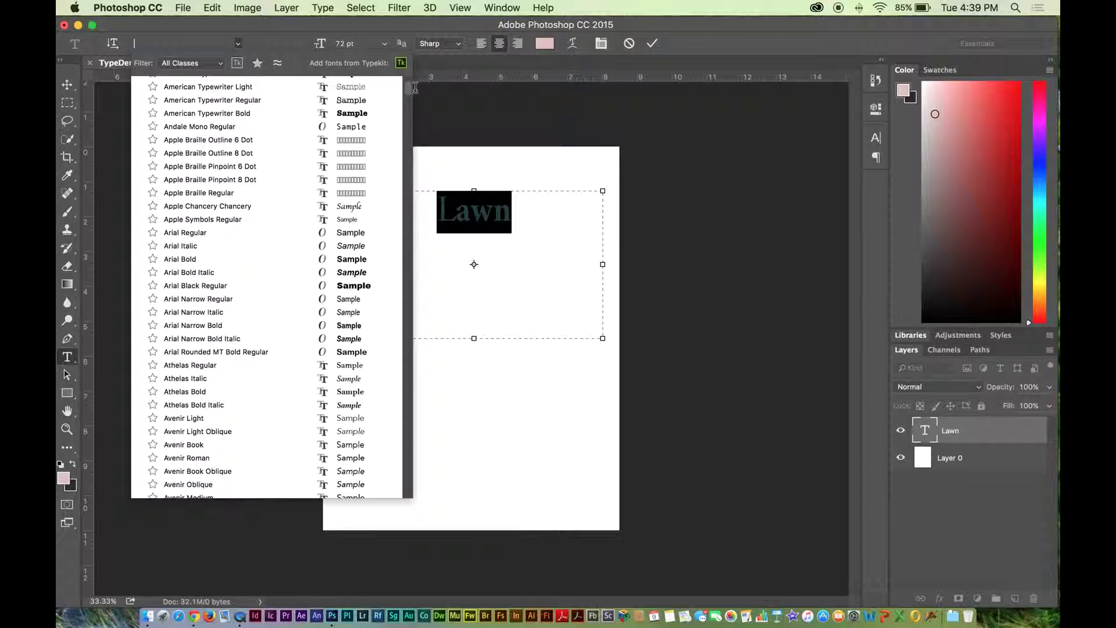
pyautogui.click(278, 240)
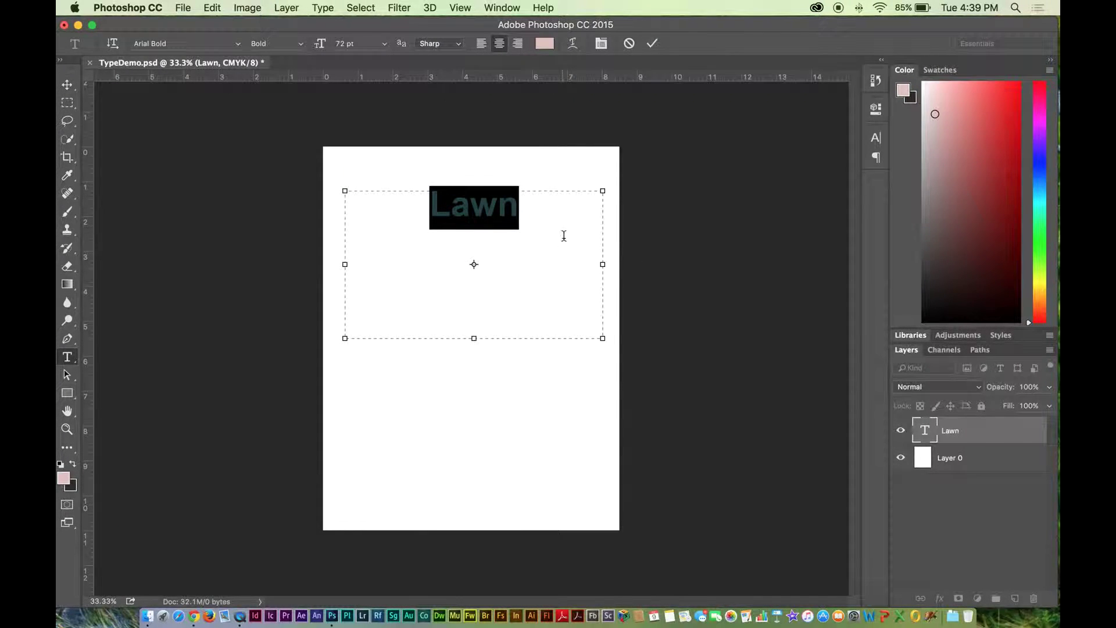
# - Increase the font size of the word Lawn to 202 pt
pyautogui.click(360, 44)
pyautogui.hotkey('shift', 'Up')
pyautogui.hotkey('shift', 'Up')
pyautogui.hotkey('shift', 'Up')
pyautogui.hotkey('shift', 'Up')
pyautogui.hotkey('shift', 'Up')
pyautogui.hotkey('shift', 'Up')
pyautogui.hotkey('shift', 'Up')
pyautogui.hotkey('shift', 'Up')
pyautogui.hotkey('shift', 'Up')
pyautogui.hotkey('shift', 'Up')
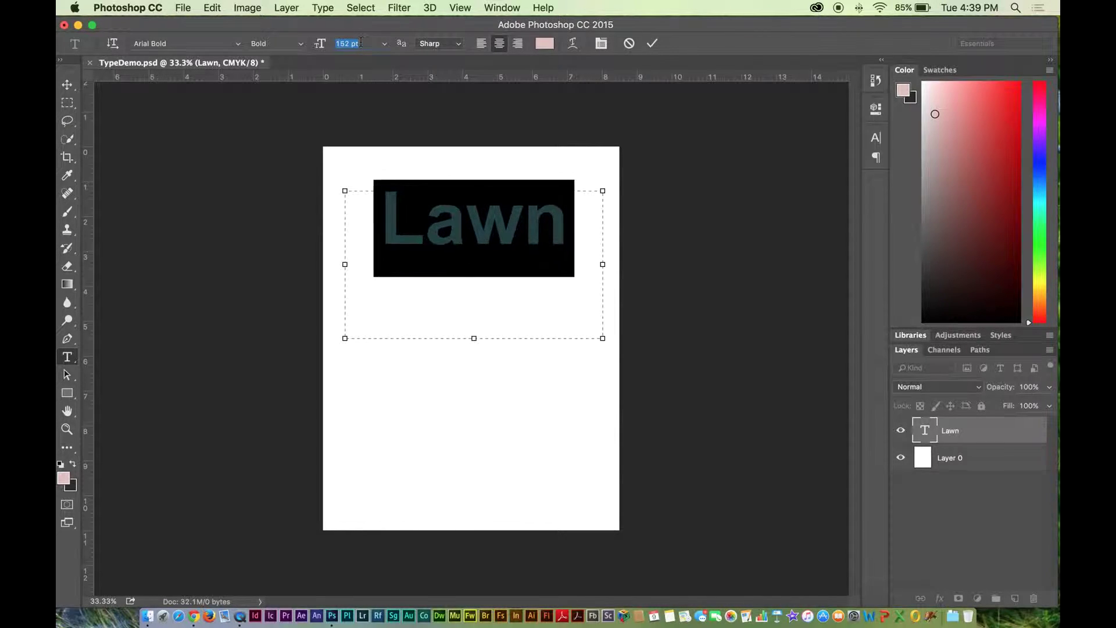
pyautogui.hotkey('shift', 'Up')
pyautogui.hotkey('shift', 'Up')
pyautogui.hotkey('shift', 'Up')
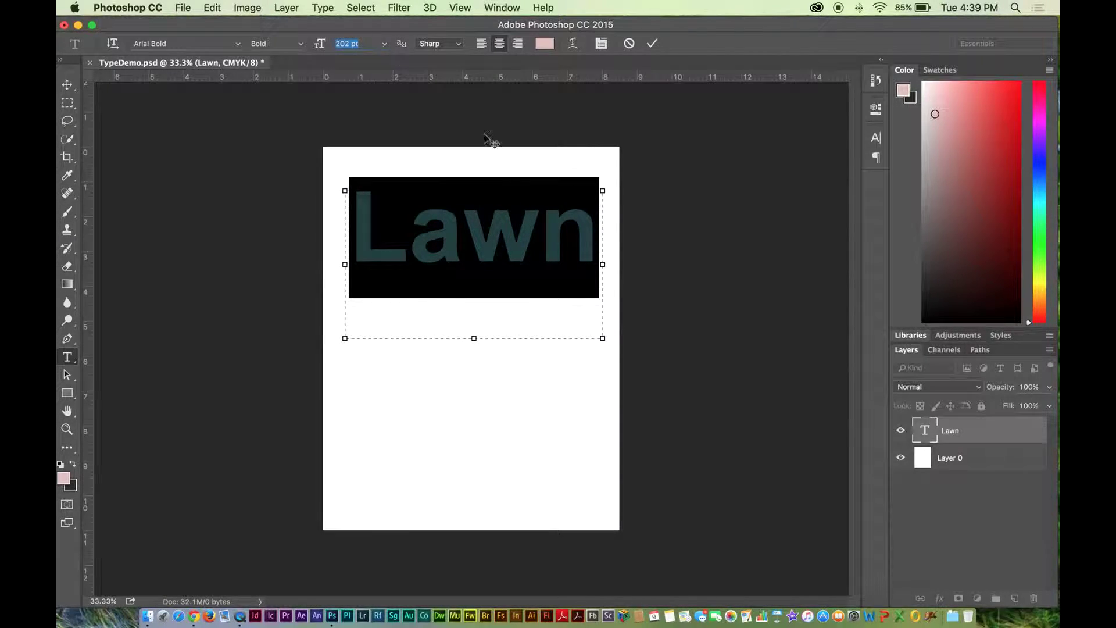
# - Retype the word in capitals as LAWN and set its font size to 152 pt
pyautogui.moveTo(411, 221); pyautogui.dragTo(620, 228)
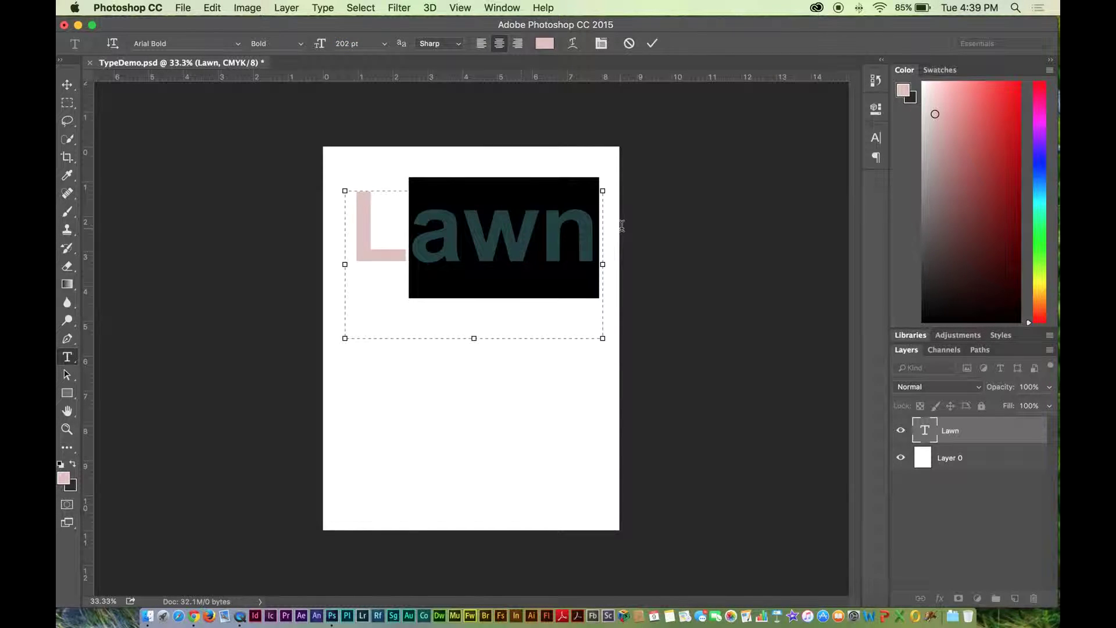
pyautogui.write('AW')
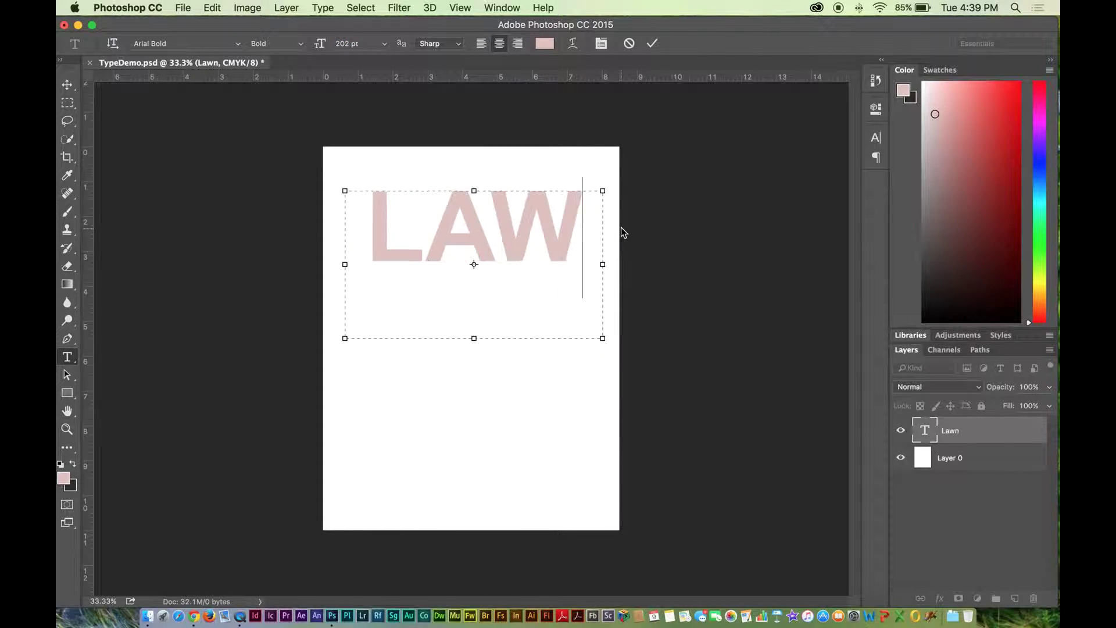
pyautogui.doubleClick(571, 231)
pyautogui.doubleClick(366, 46)
pyautogui.hotkey('shift', 'Down')
pyautogui.hotkey('shift', 'Down')
pyautogui.hotkey('shift', 'Down')
pyautogui.hotkey('shift', 'Down')
pyautogui.hotkey('shift', 'Down')
pyautogui.click(67, 84)
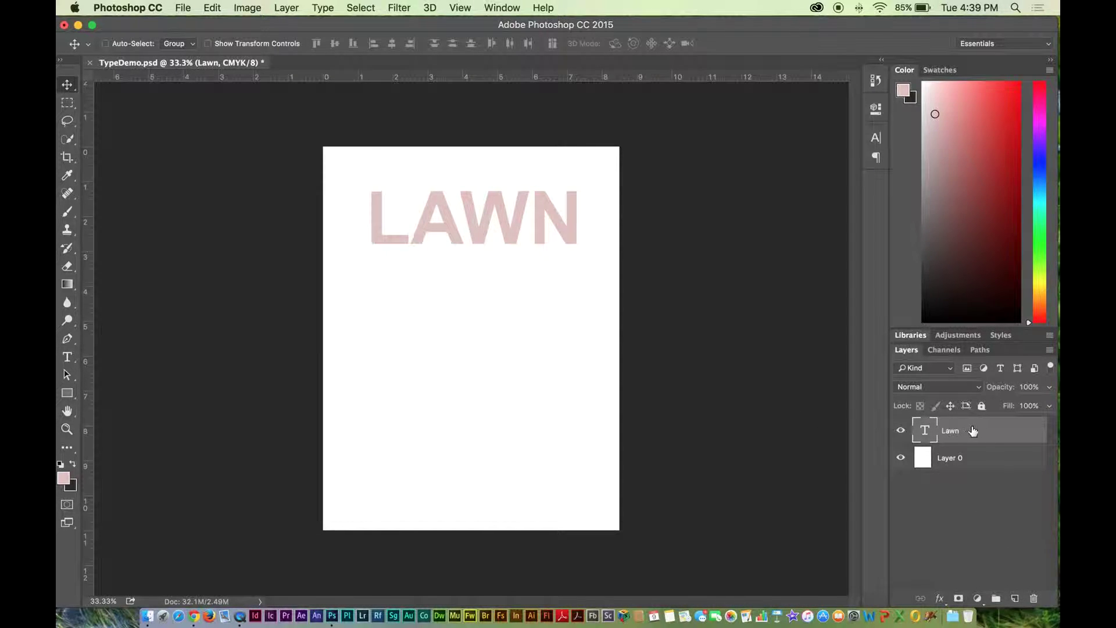
pyautogui.doubleClick(926, 429)
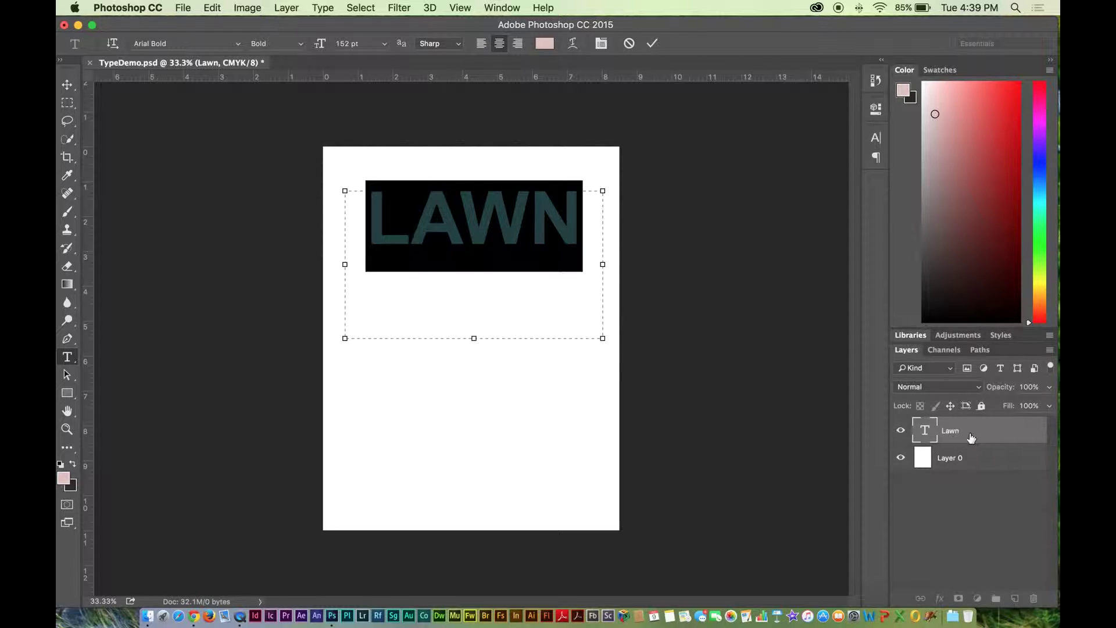
pyautogui.press('super+Return')
pyautogui.press('v')
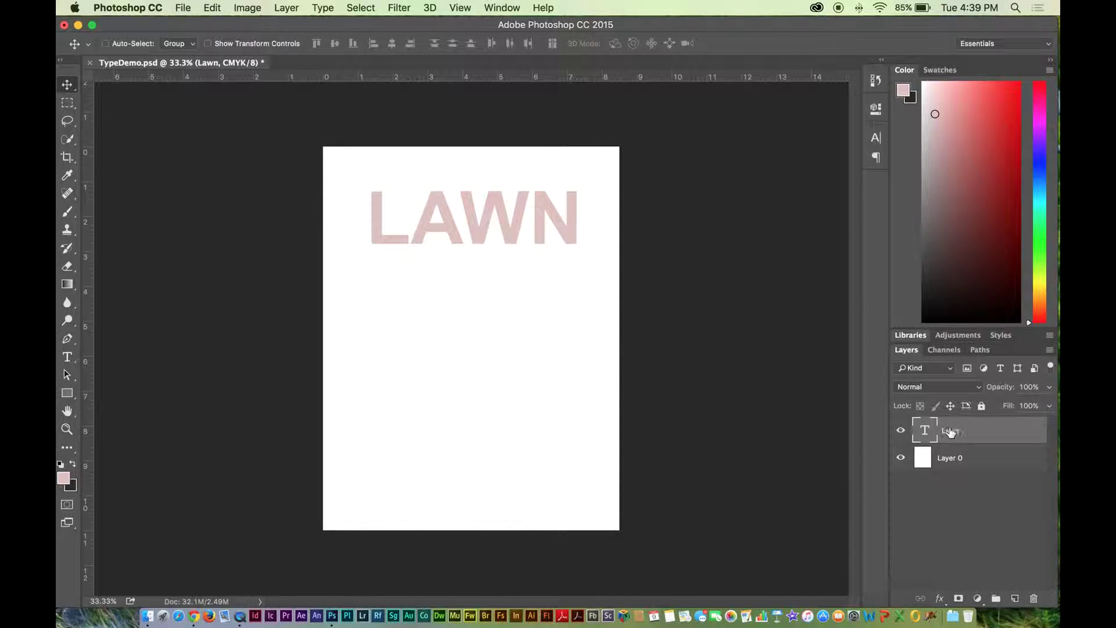
# - Try a duplicate of the Lawn text layer placed below the original word, and delete the copy
pyautogui.moveTo(954, 432); pyautogui.dragTo(951, 452)
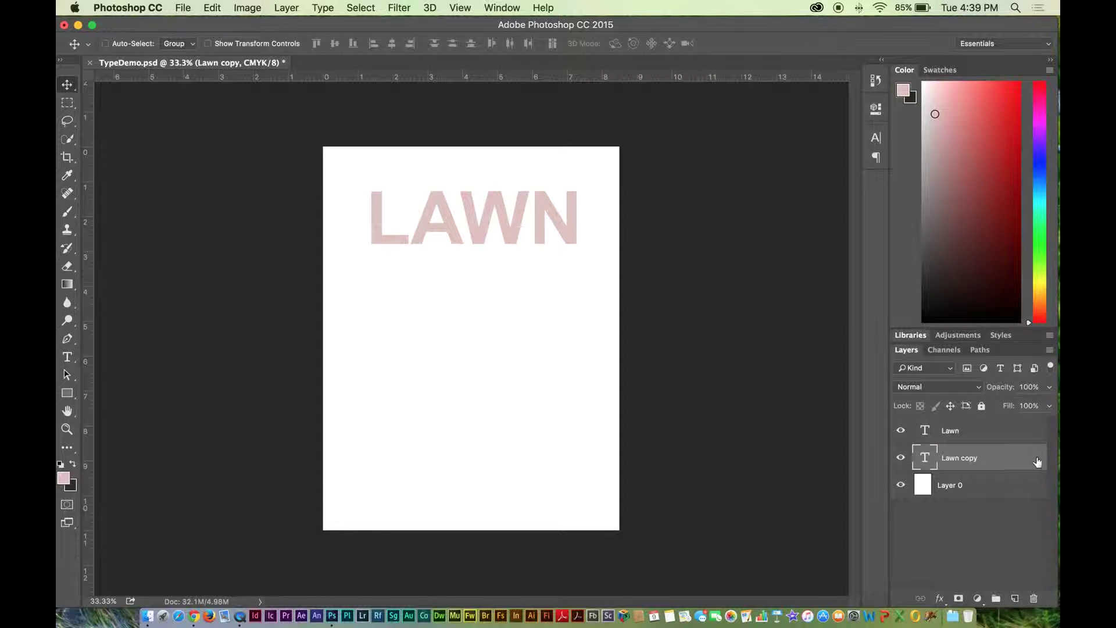
pyautogui.moveTo(459, 217); pyautogui.dragTo(448, 282)
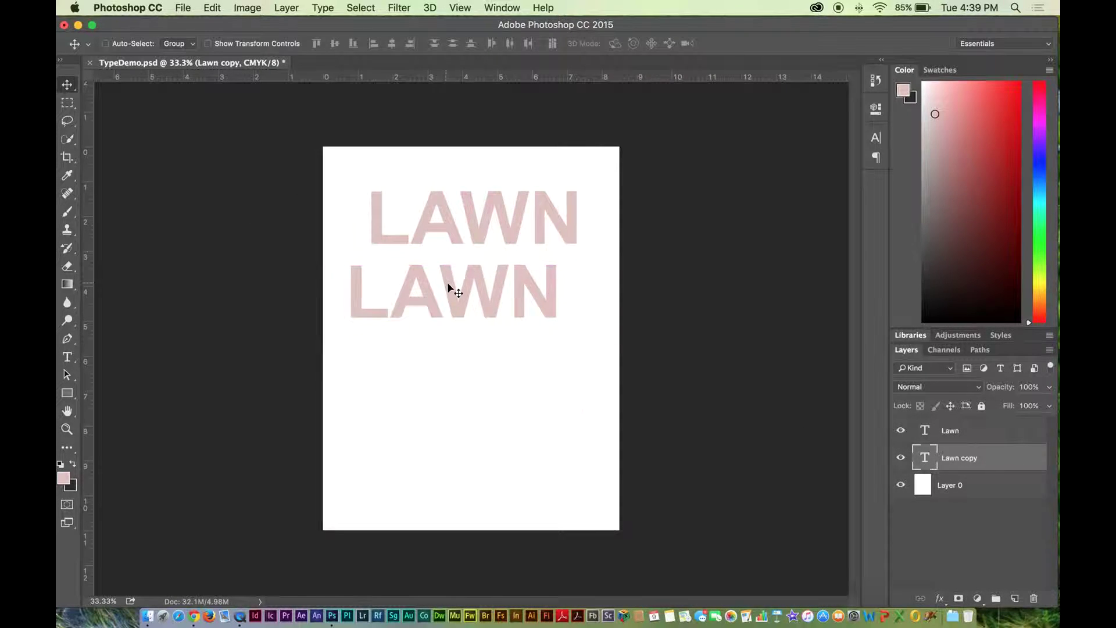
pyautogui.press('super+z')
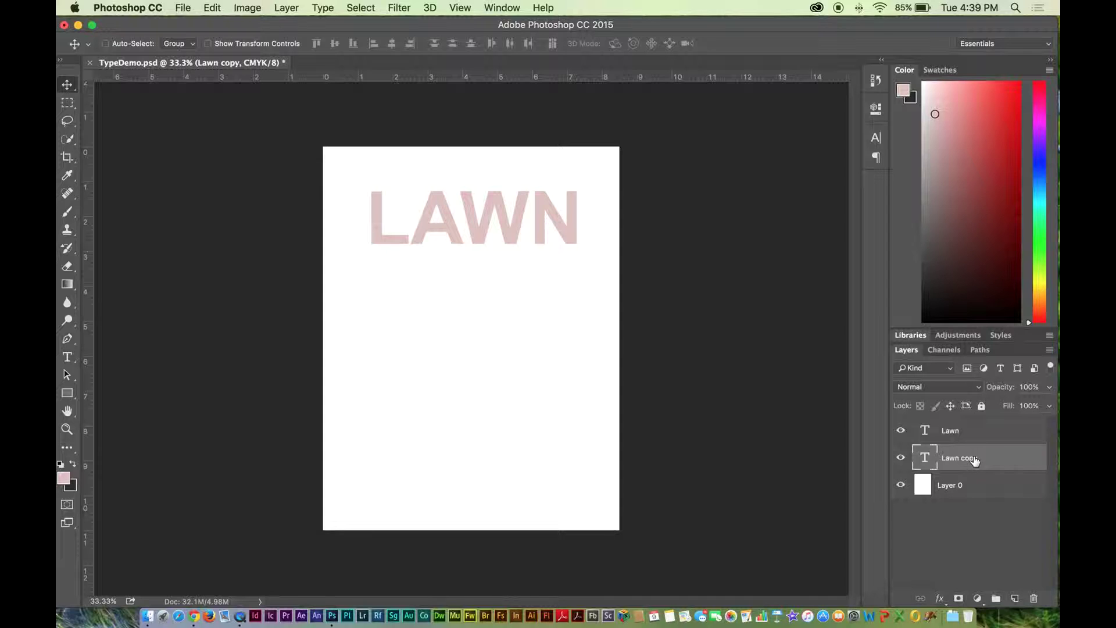
pyautogui.click(1031, 599)
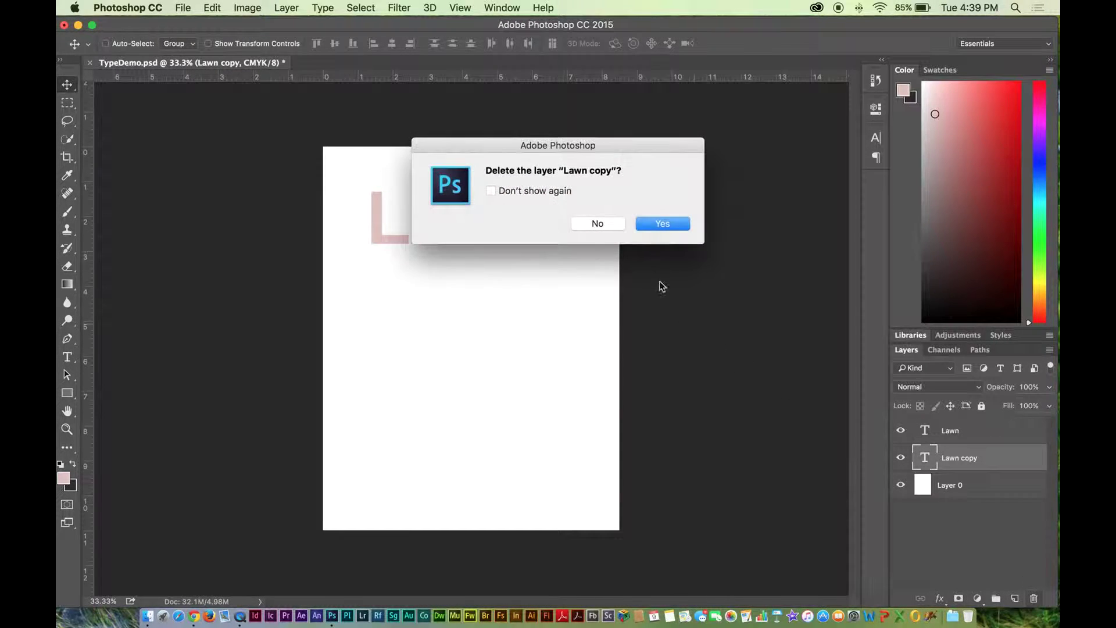
pyautogui.click(661, 222)
# - Duplicate the Lawn text layer and move the copy straight down below the original word
pyautogui.moveTo(962, 432); pyautogui.dragTo(1016, 598)
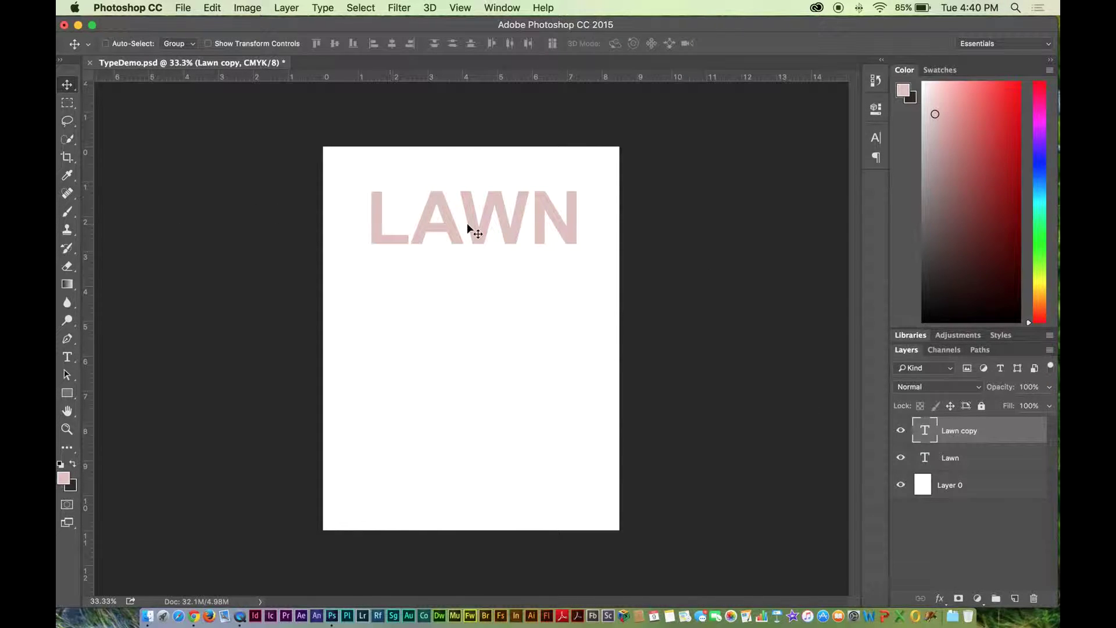
pyautogui.moveTo(499, 223); pyautogui.dragTo(511, 309)
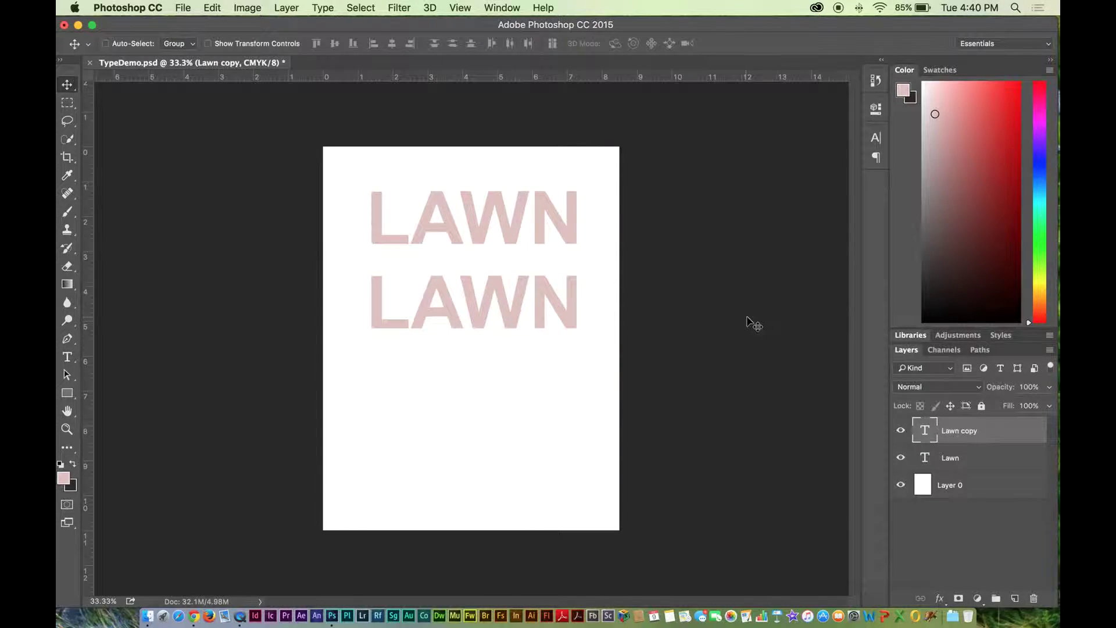
pyautogui.doubleClick(925, 429)
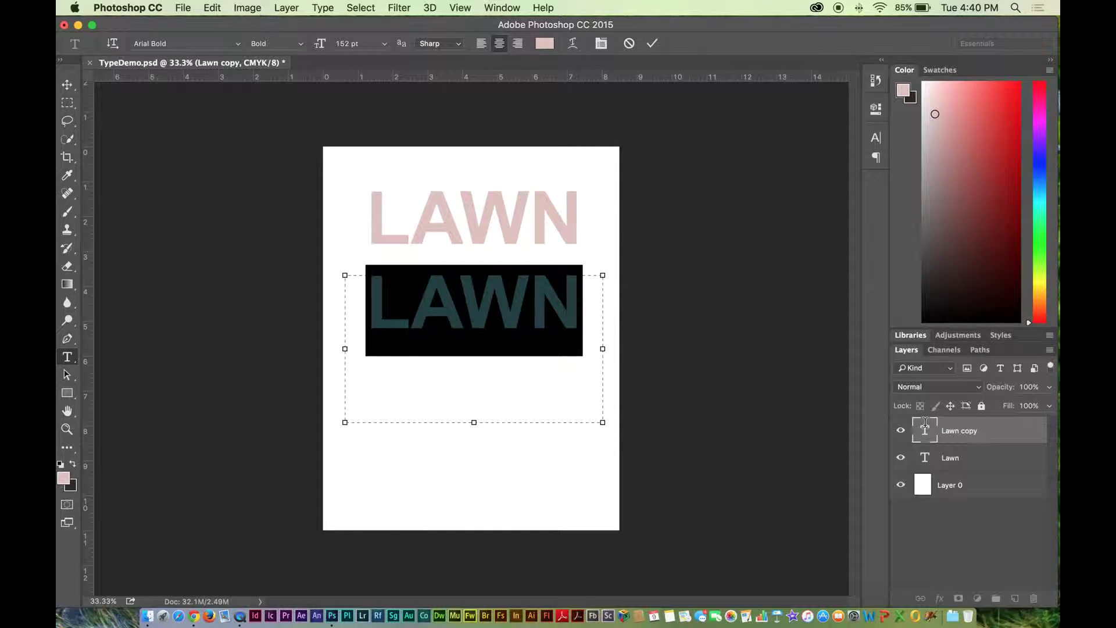
pyautogui.click(66, 85)
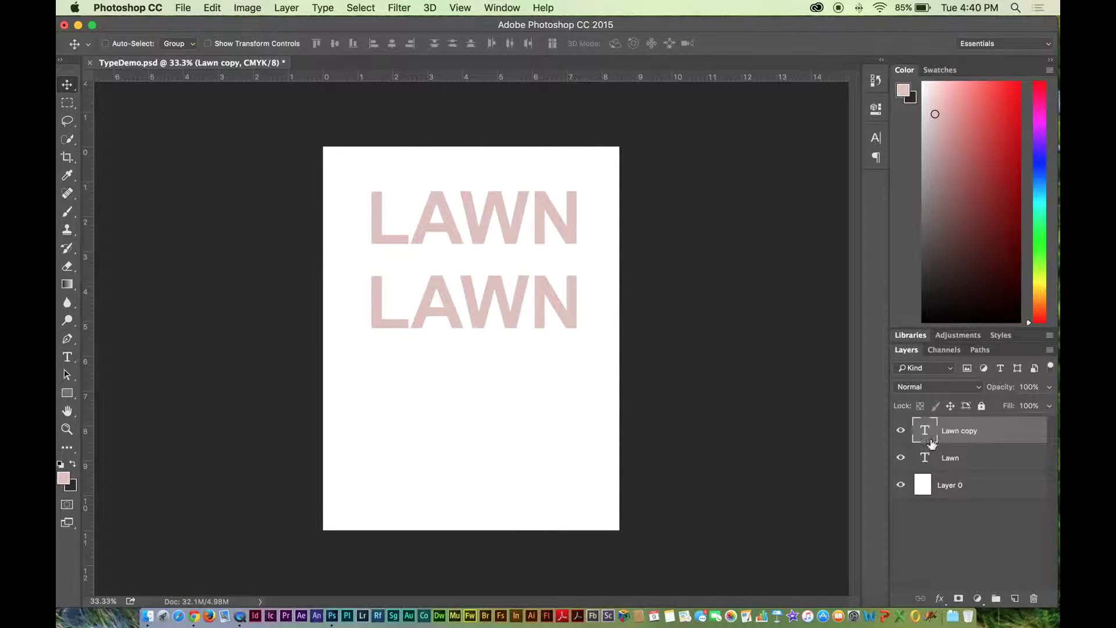
pyautogui.doubleClick(965, 431)
pyautogui.press('Return')
# - Rasterize the Lawn copy type layer
pyautogui.click(244, 6)
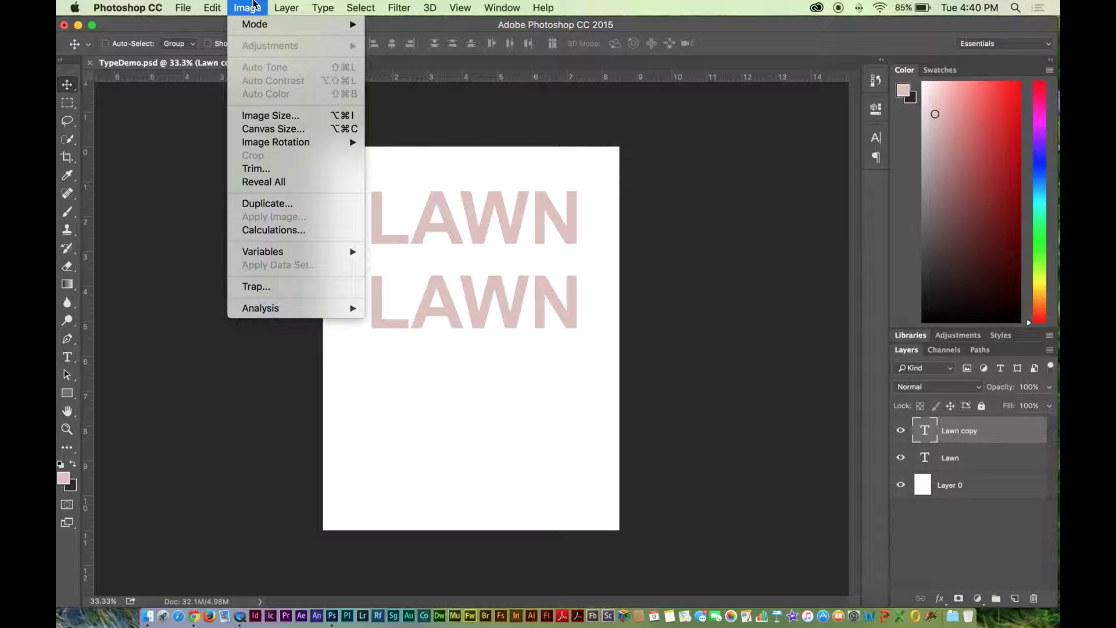
pyautogui.moveTo(345, 88)
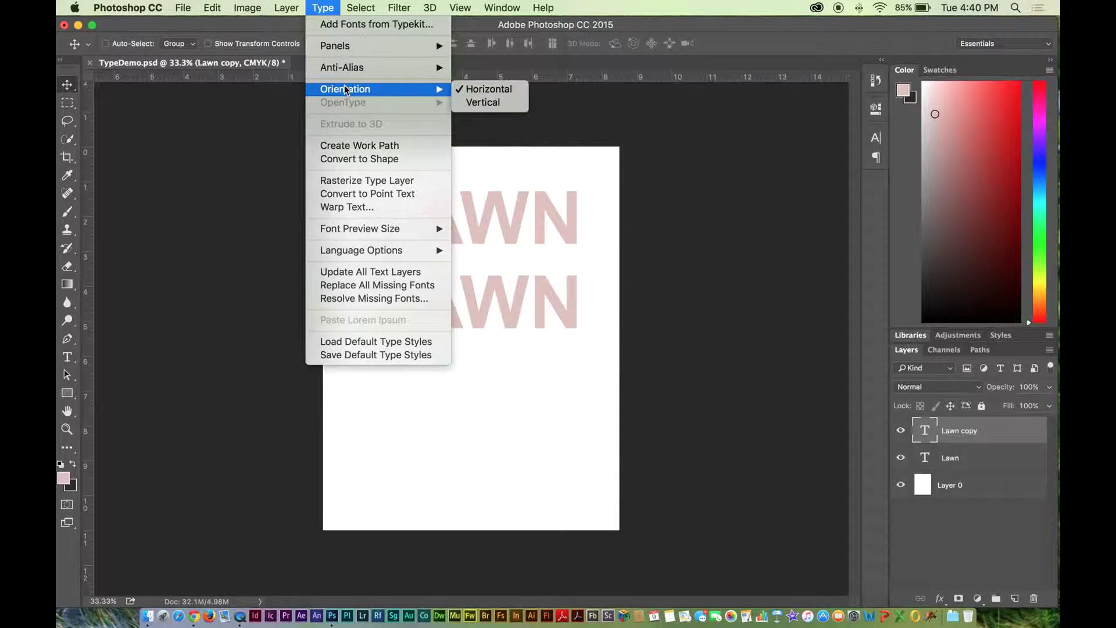
pyautogui.click(369, 183)
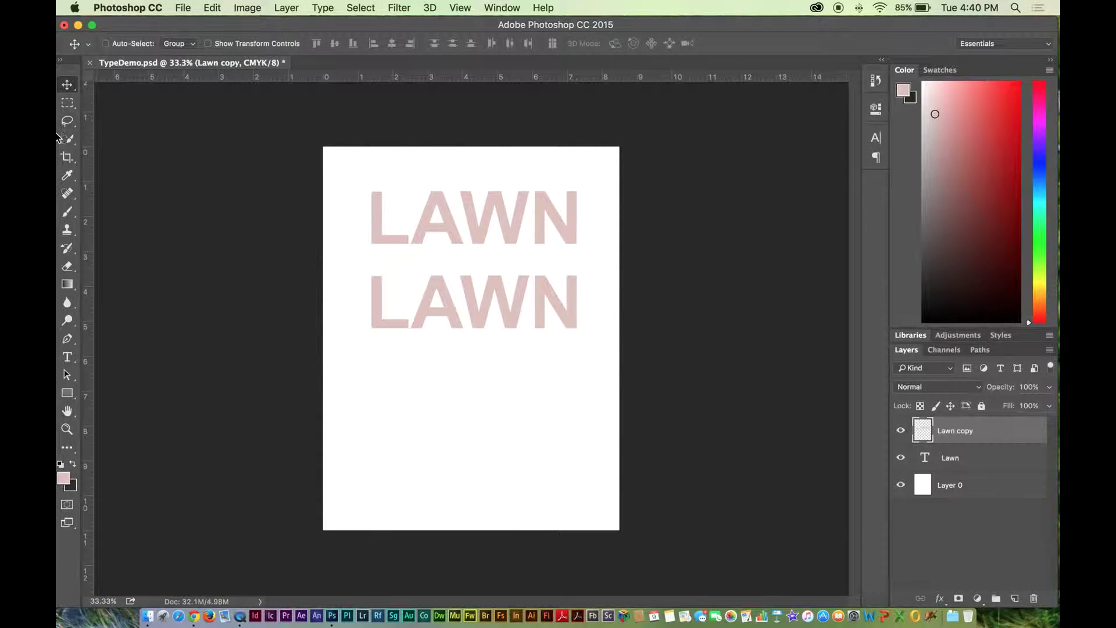
# - Smear parts of the A and W in the lower LAWN with the Smudge tool
pyautogui.click(68, 248)
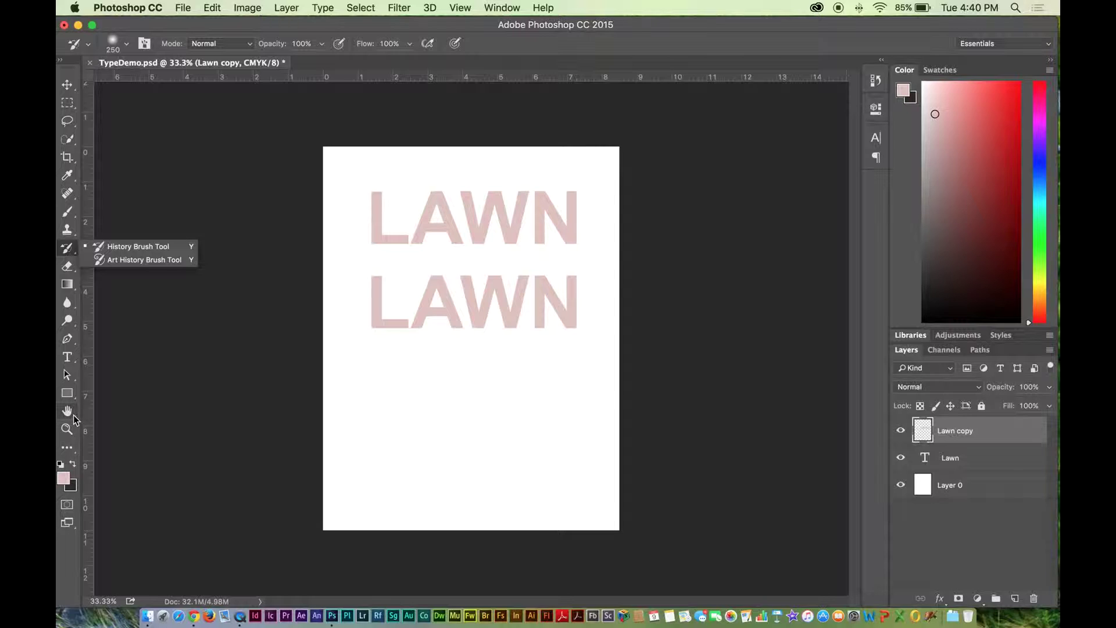
pyautogui.click(68, 323)
pyautogui.click(68, 323)
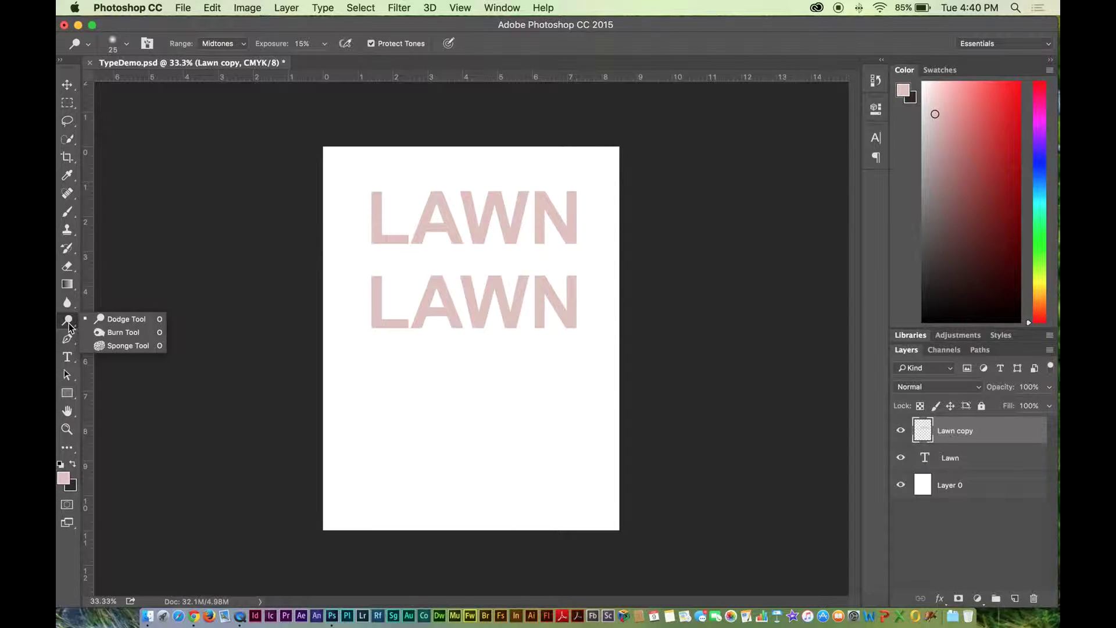
pyautogui.click(68, 302)
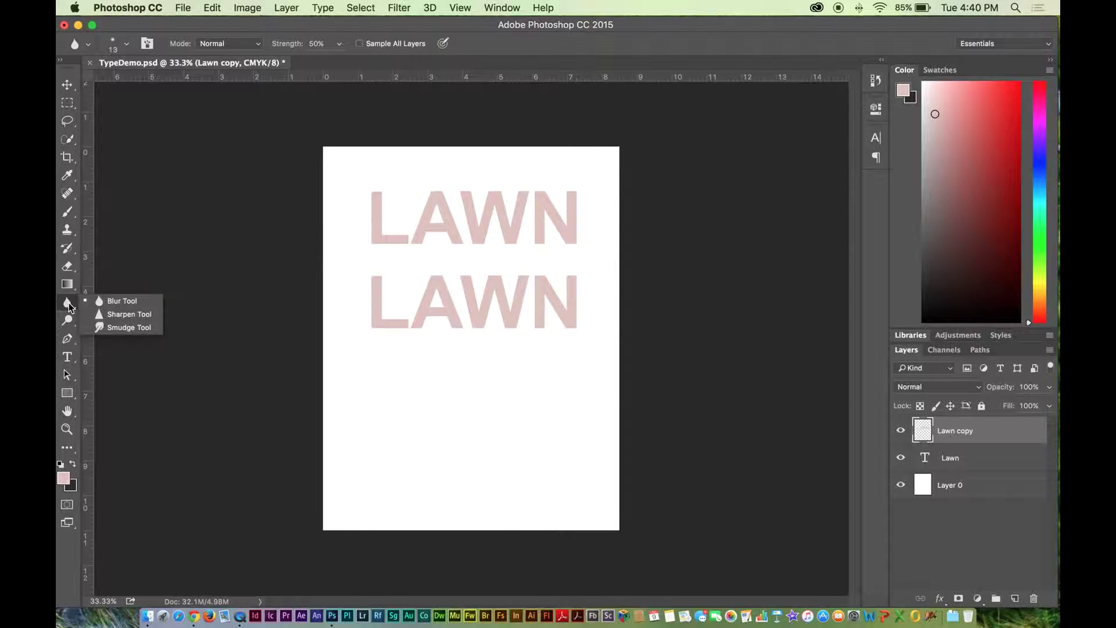
pyautogui.click(122, 328)
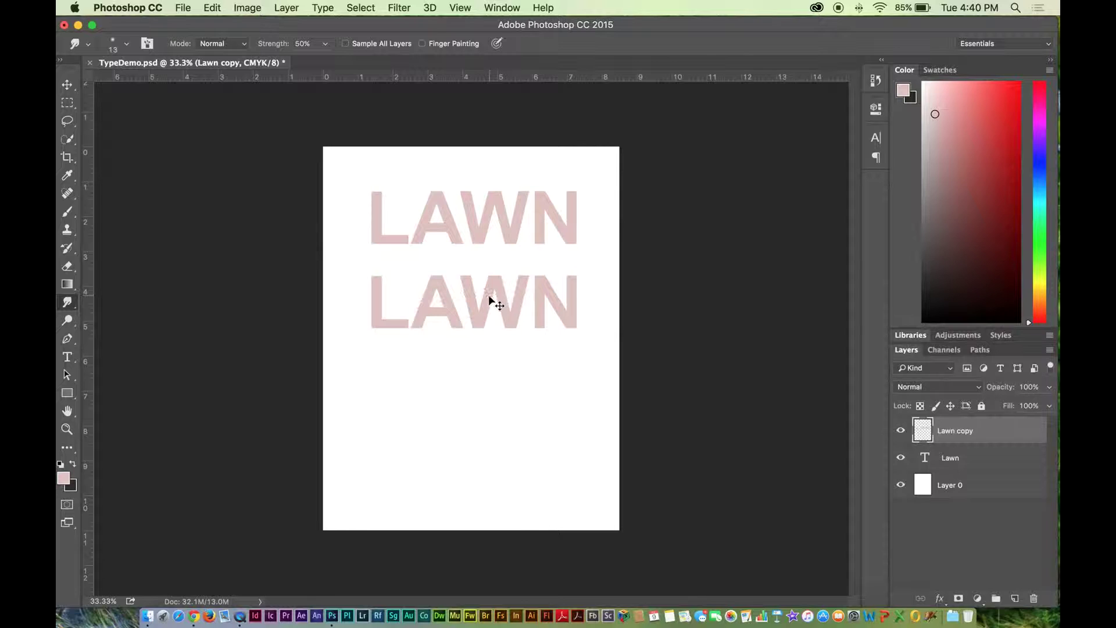
pyautogui.click(126, 45)
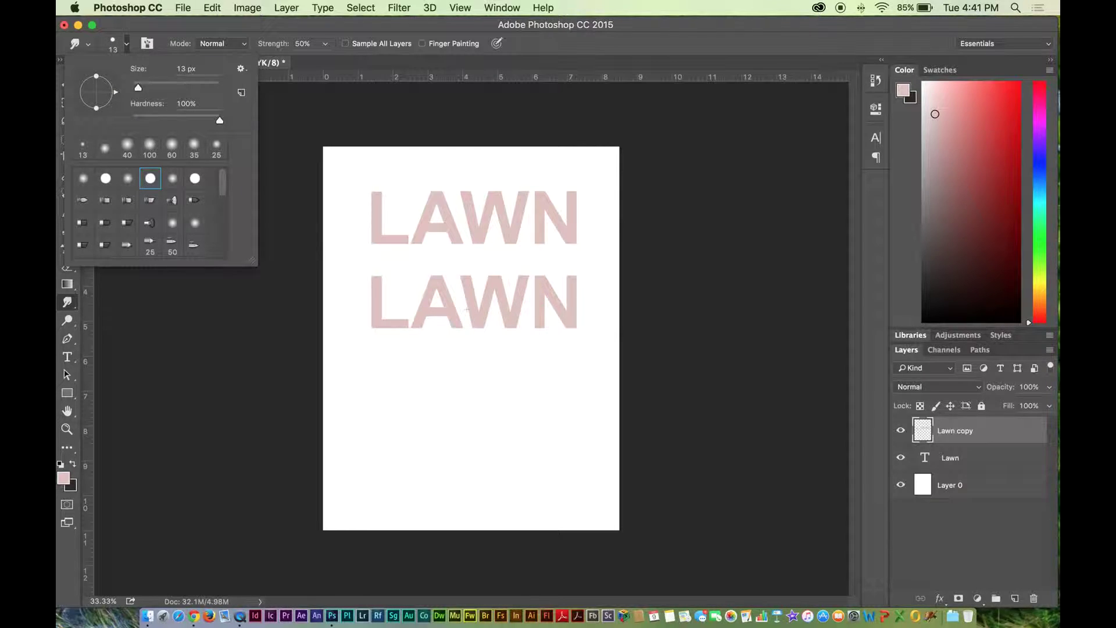
pyautogui.click(494, 329)
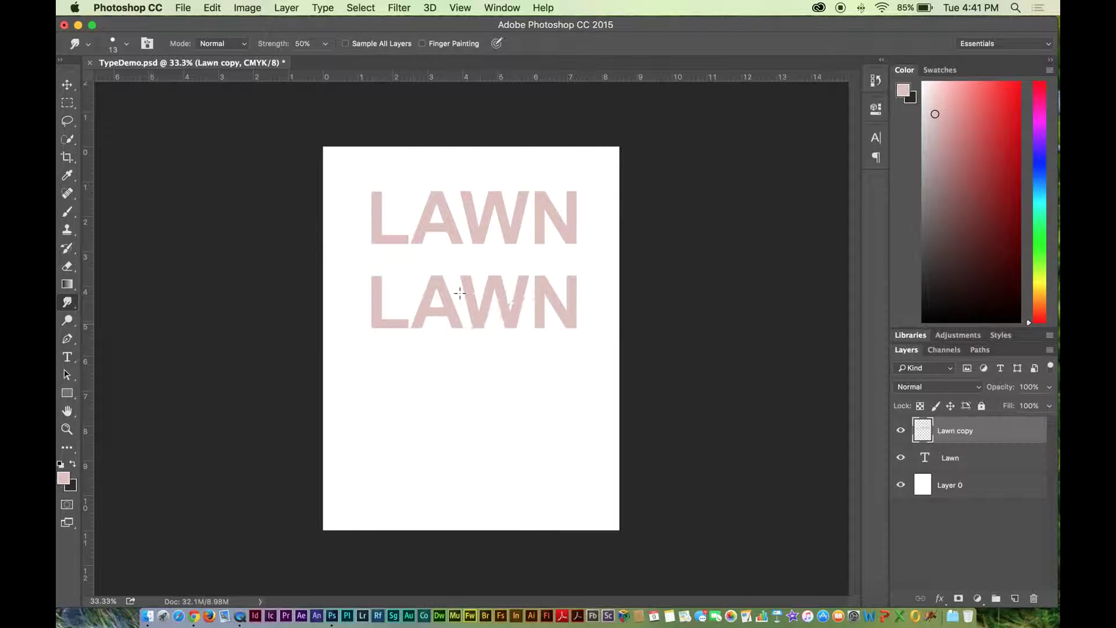
# - Enlarge the Smudge brush to 127 px and smear heavily across the letters of the lower LAWN
pyautogui.click(127, 45)
pyautogui.moveTo(138, 87); pyautogui.dragTo(182, 87)
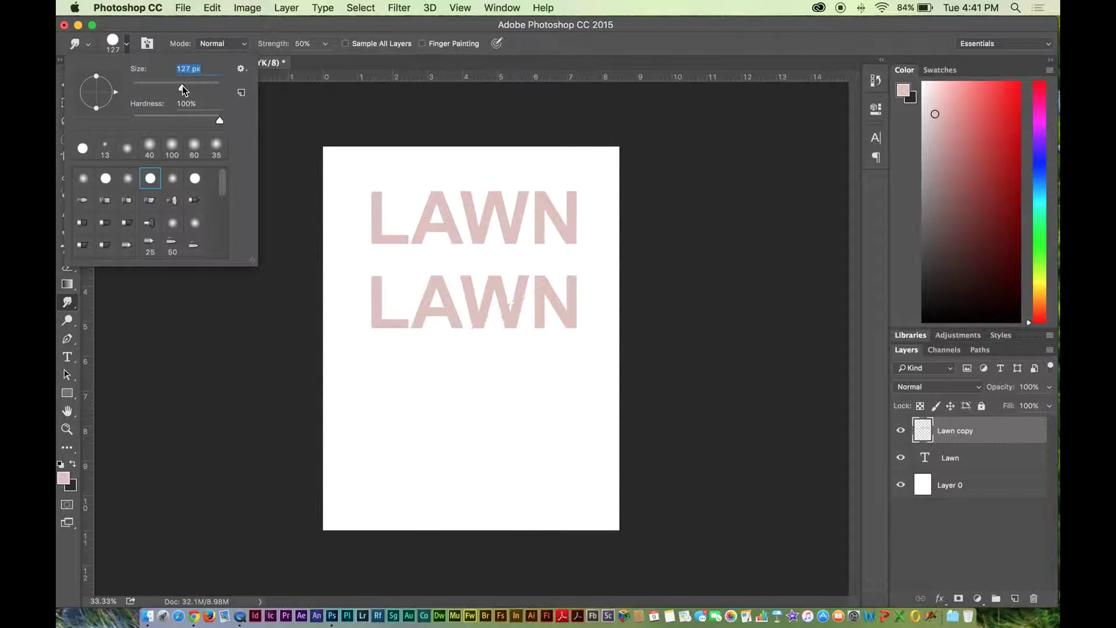
pyautogui.click(491, 347)
pyautogui.moveTo(491, 347)
pyautogui.mouseDown()
pyautogui.moveTo(458, 343)
pyautogui.moveTo(550, 250)
pyautogui.mouseUp()
pyautogui.moveTo(420, 327)
pyautogui.mouseDown()
pyautogui.moveTo(386, 299)
pyautogui.moveTo(533, 294)
pyautogui.moveTo(541, 309)
pyautogui.moveTo(506, 302)
pyautogui.moveTo(538, 309)
pyautogui.moveTo(568, 346)
pyautogui.moveTo(422, 292)
pyautogui.mouseUp()
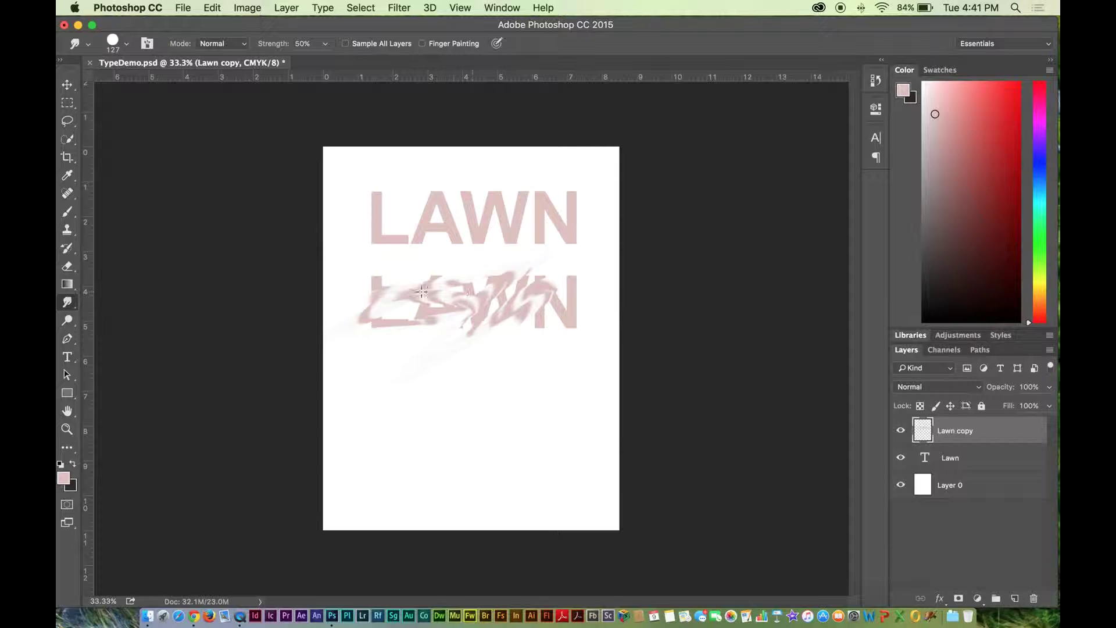
# - Try to smudge the original Lawn type layer and agree to rasterize its type
pyautogui.click(965, 464)
pyautogui.click(508, 219)
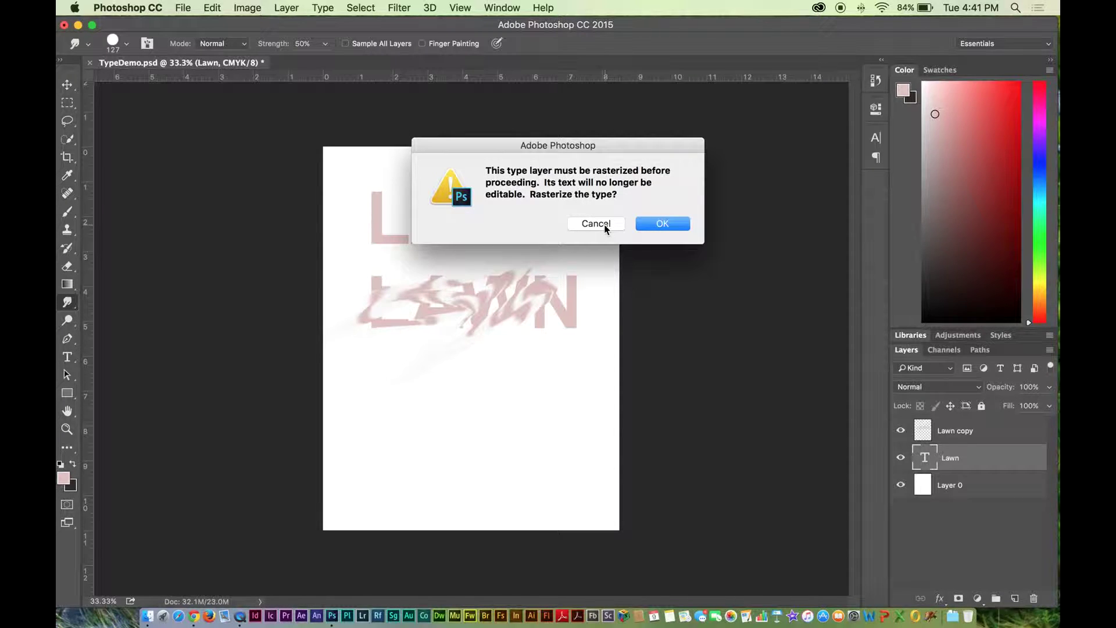
pyautogui.click(657, 225)
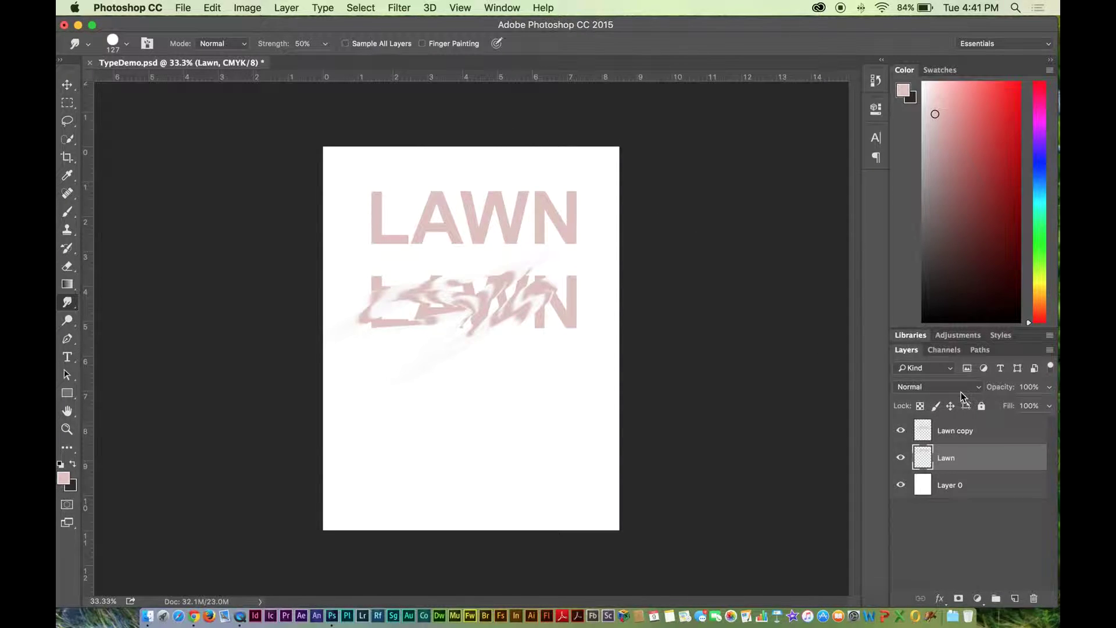
# - Revert the document history to the Rasterize Type state, undoing all smudging and the original layer's rasterization
pyautogui.click(876, 81)
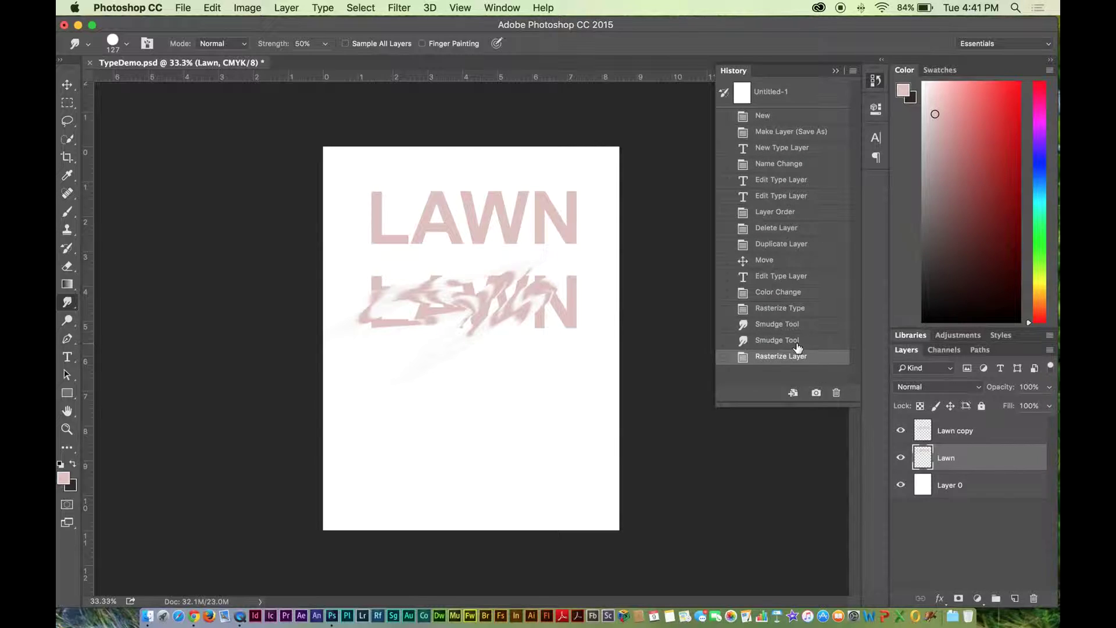
pyautogui.click(805, 314)
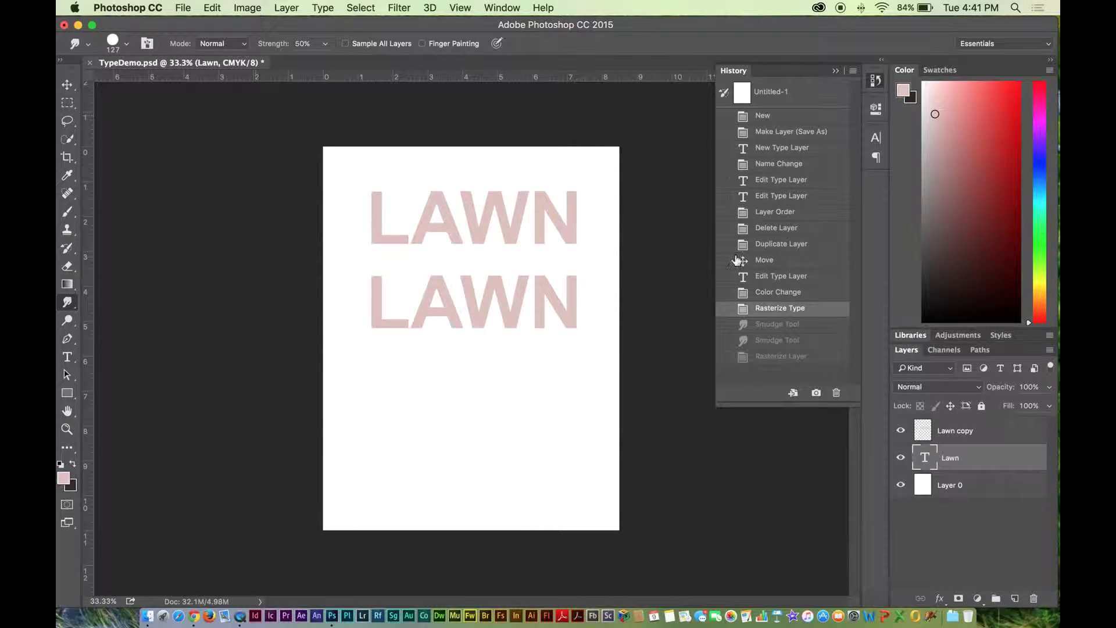
pyautogui.click(67, 86)
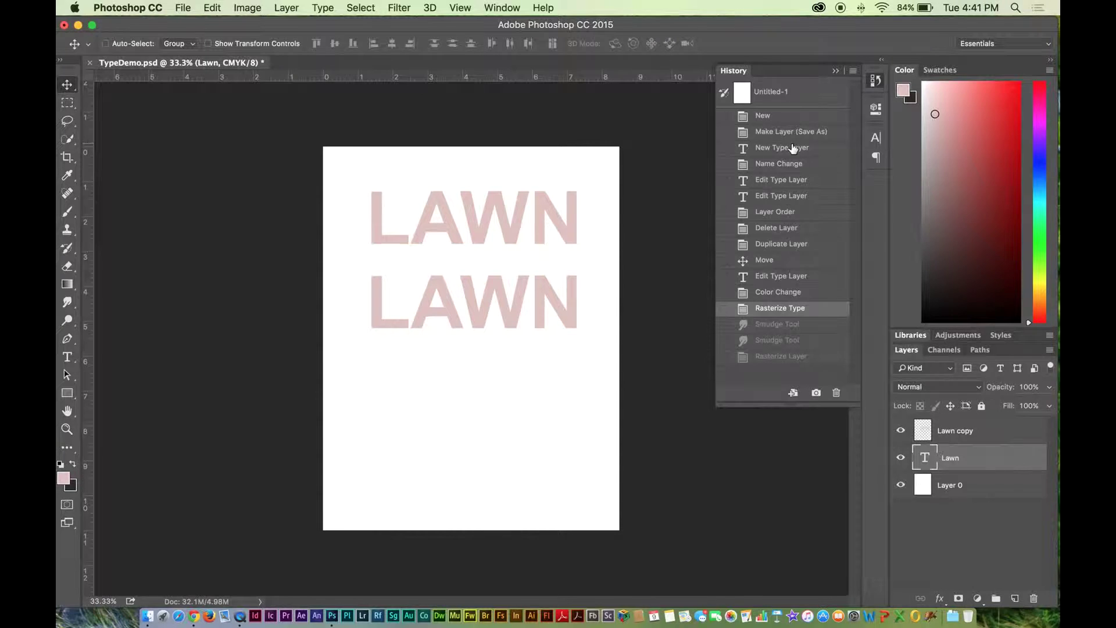
pyautogui.click(835, 72)
# - Examine the letter edges of the two LAWN words at high magnification
pyautogui.press('super')
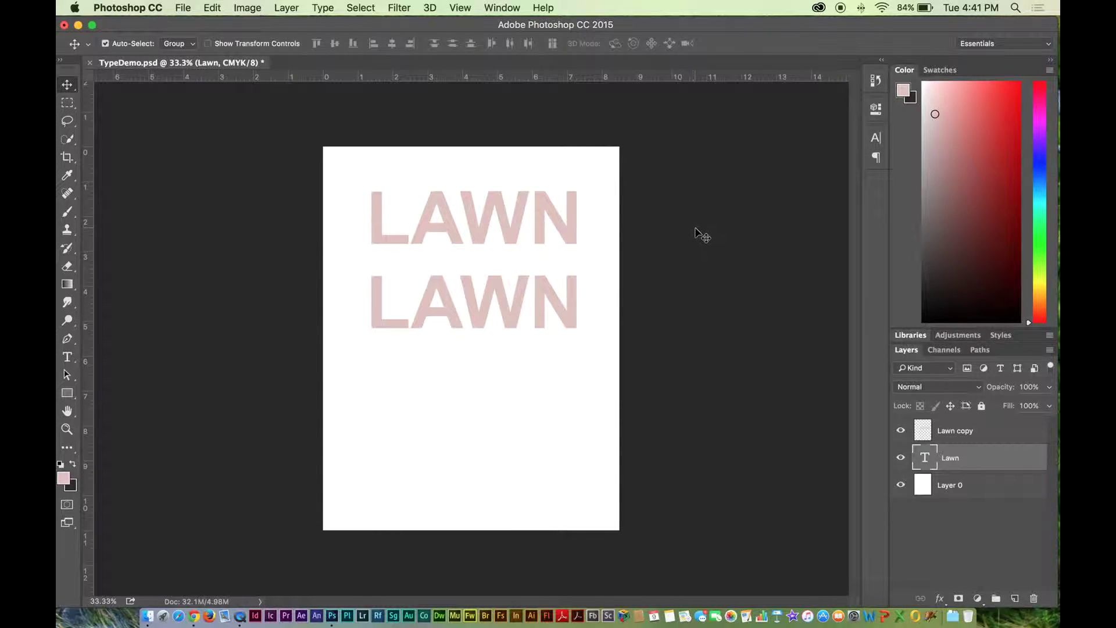
pyautogui.press('super+equal')
pyautogui.press('super+equal')
pyautogui.press('super+equal')
pyautogui.press('super+equal')
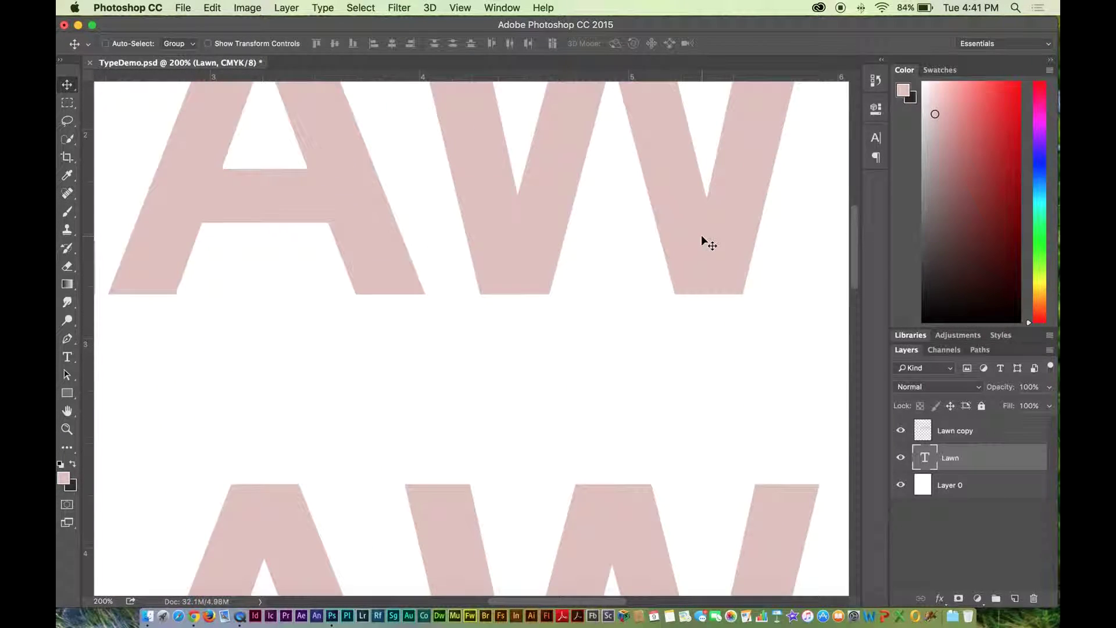
pyautogui.press('super+minus')
pyautogui.press('super+minus')
pyautogui.press('super+minus')
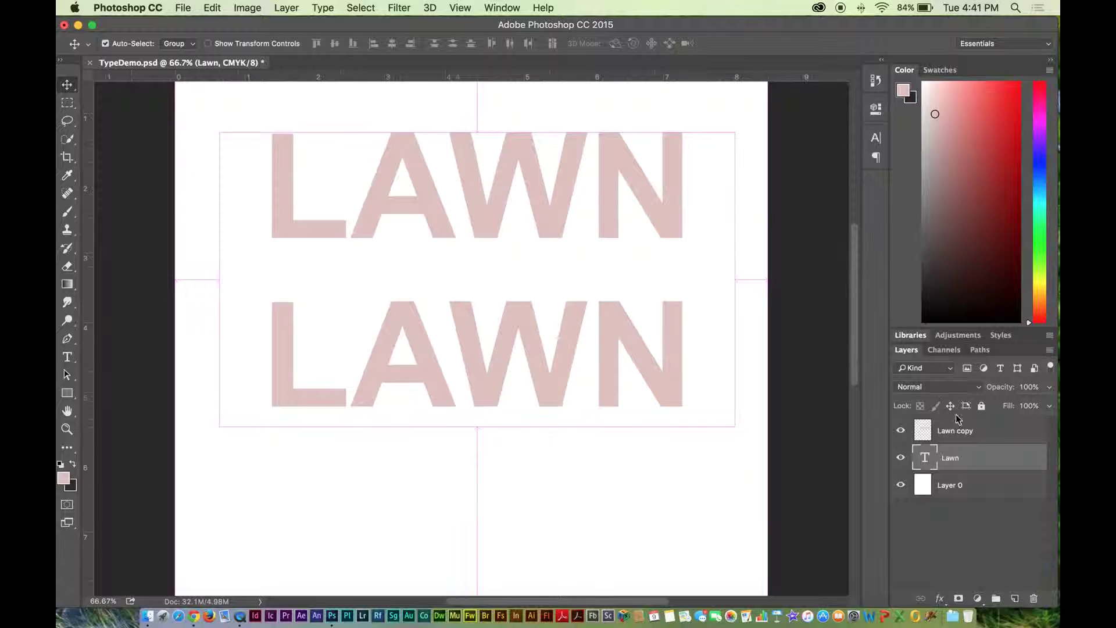
# - Scale the Lawn and Lawn copy layers up together to about 622% with Free Transform
pyautogui.keyDown('shift'); pyautogui.click(965, 433); pyautogui.keyUp('shift')
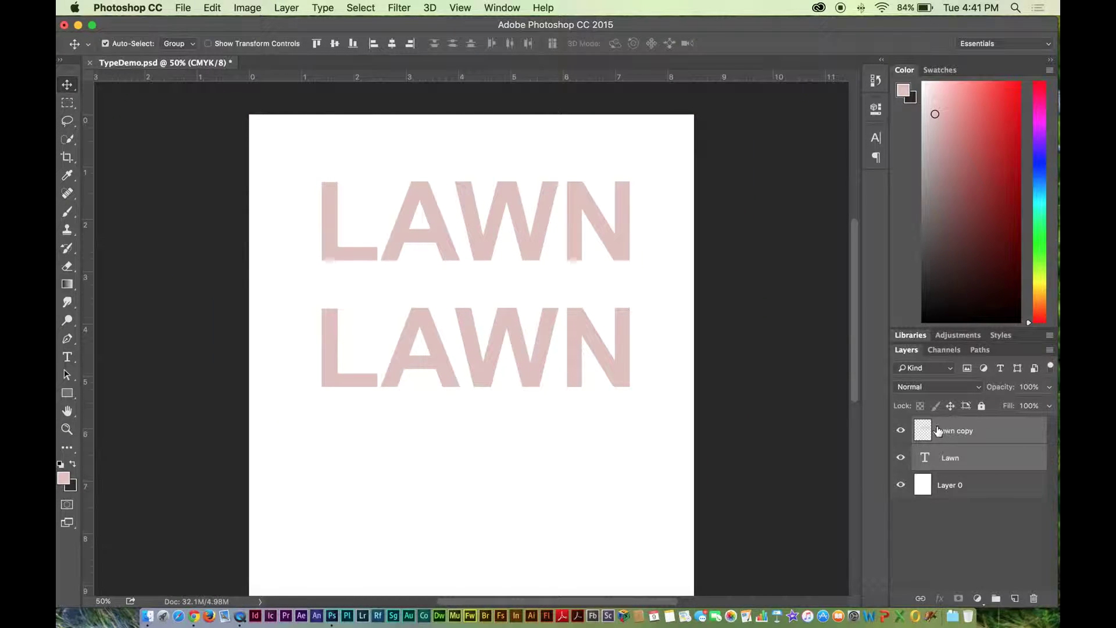
pyautogui.press('super+t')
pyautogui.moveTo(669, 401); pyautogui.dragTo(510, 473)
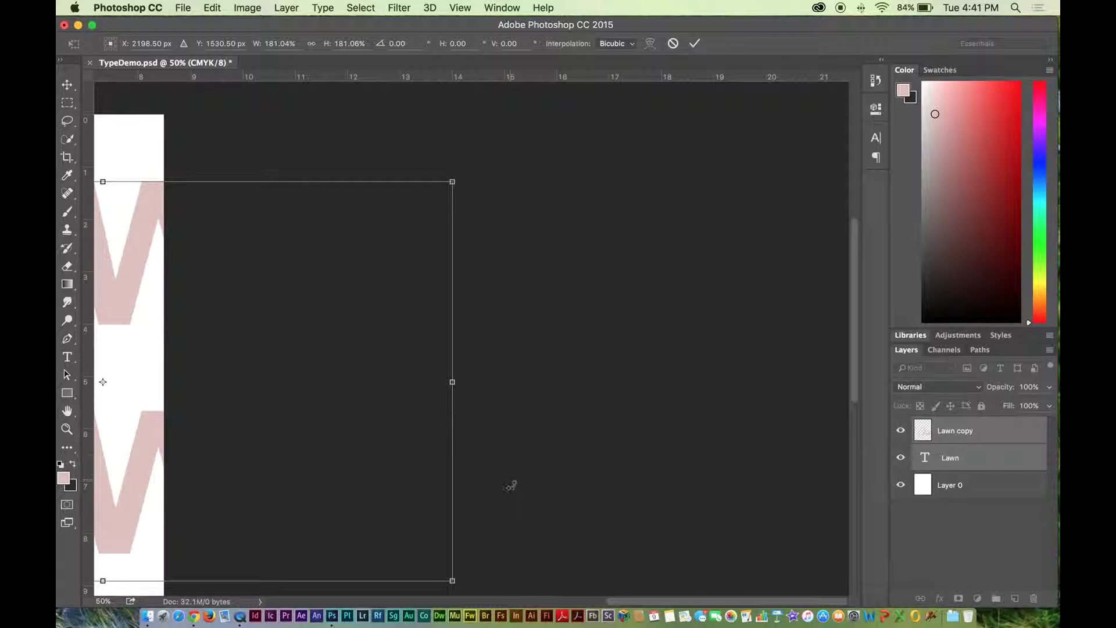
pyautogui.press('super+minus')
pyautogui.press('super+minus')
pyautogui.press('super+minus')
pyautogui.press('super+minus')
pyautogui.press('super+minus')
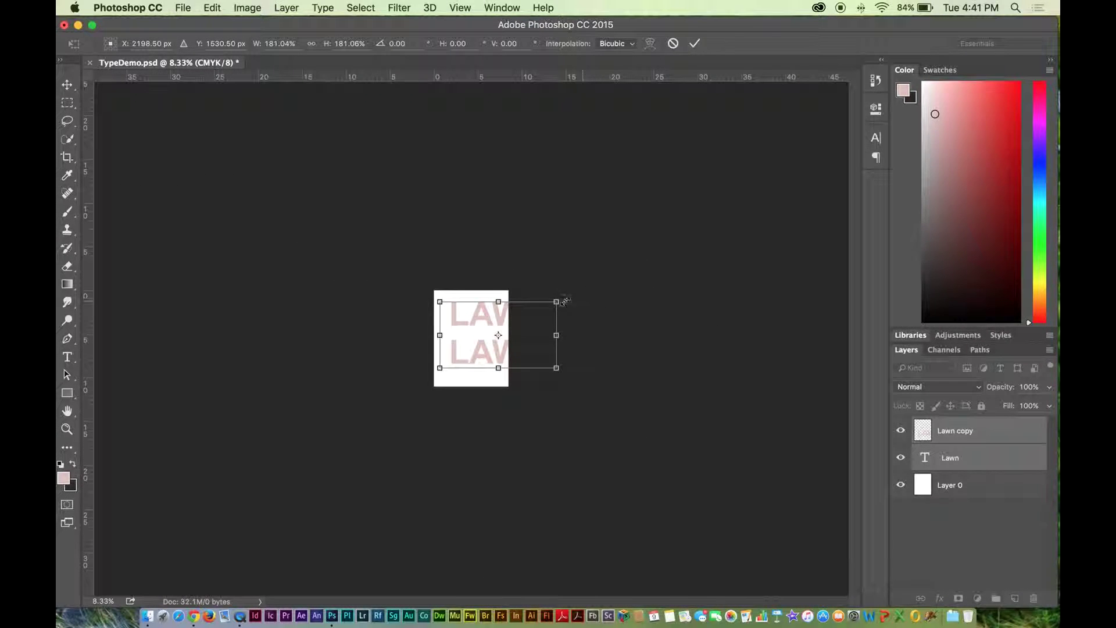
pyautogui.moveTo(558, 298); pyautogui.dragTo(822, 109)
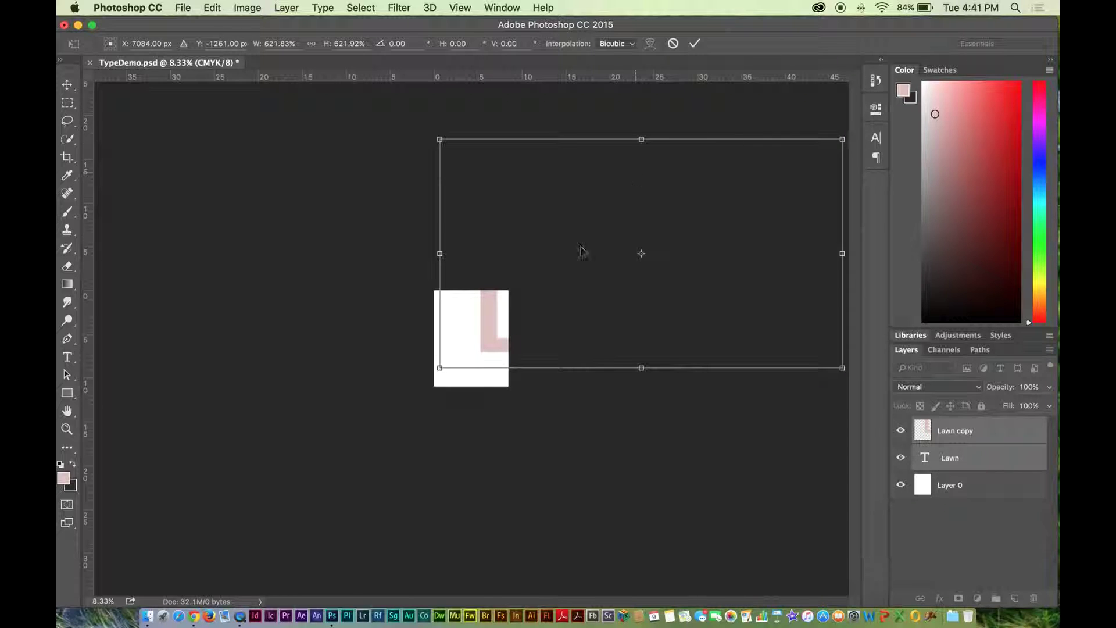
pyautogui.press('Return')
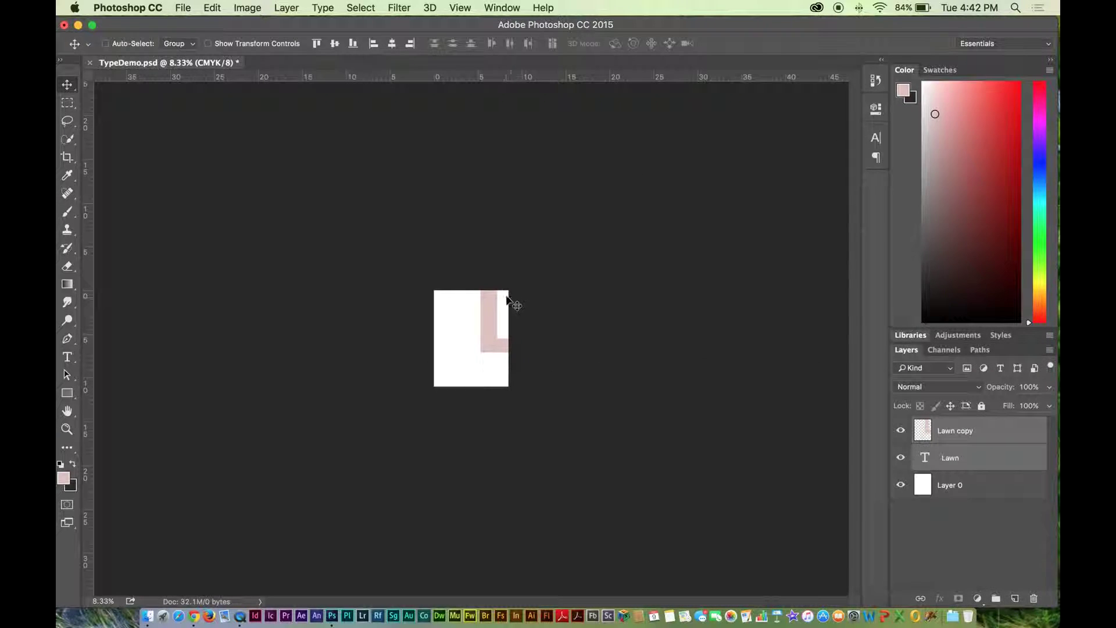
# - Move both enlarged words so the top of the lower word's L lies on the lower part of the page
pyautogui.moveTo(496, 296); pyautogui.dragTo(470, 391)
pyautogui.moveTo(453, 346); pyautogui.dragTo(386, 232)
pyautogui.hscroll(-3, 563, 421)
pyautogui.moveTo(610, 288); pyautogui.dragTo(543, 207)
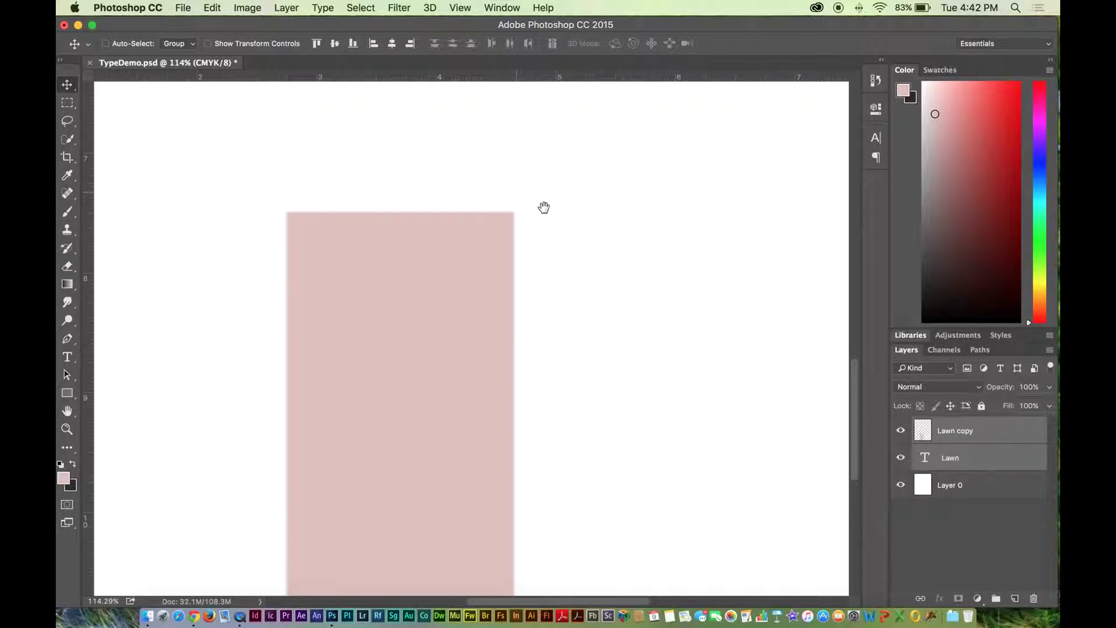
pyautogui.moveTo(440, 252)
pyautogui.mouseDown()
pyautogui.moveTo(413, 244)
pyautogui.moveTo(426, 248)
pyautogui.mouseUp()
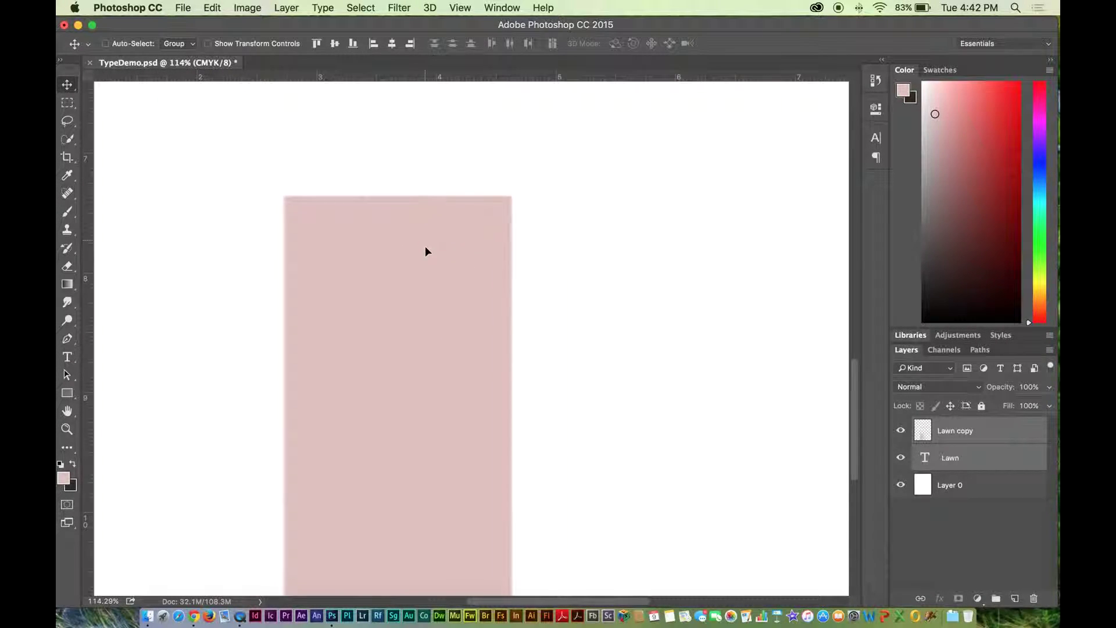
# - Select the rasterized Lawn copy layer and examine the corner of its enlarged L at high magnification
pyautogui.click(937, 495)
pyautogui.click(965, 446)
pyautogui.moveTo(427, 335); pyautogui.dragTo(458, 319)
pyautogui.moveTo(306, 175); pyautogui.dragTo(393, 216)
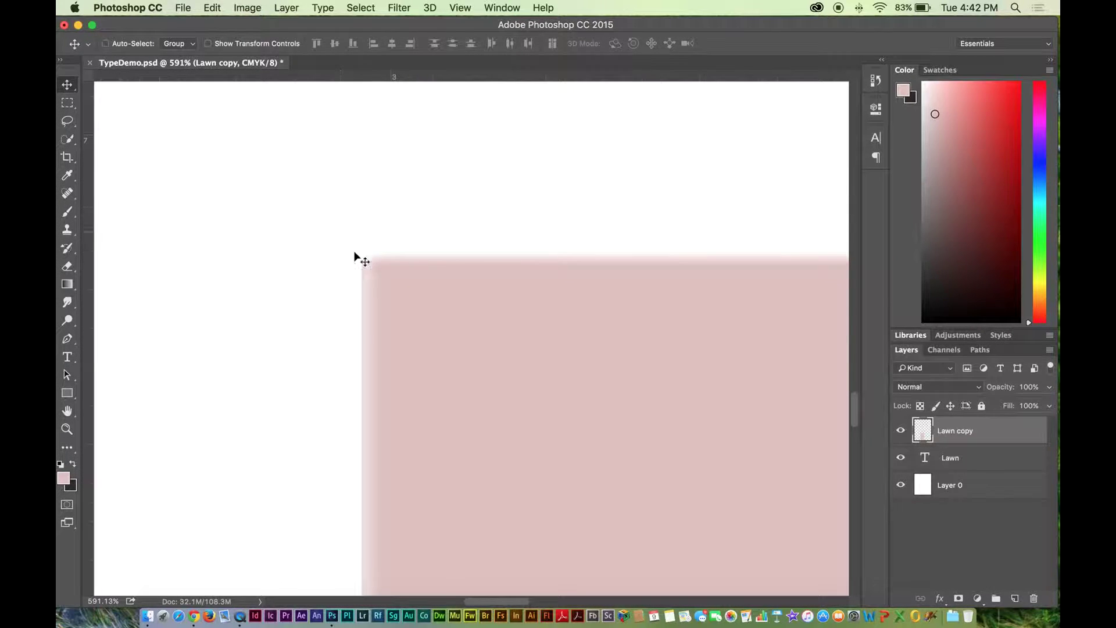
pyautogui.press('super+minus')
pyautogui.press('super+minus')
pyautogui.press('super+minus')
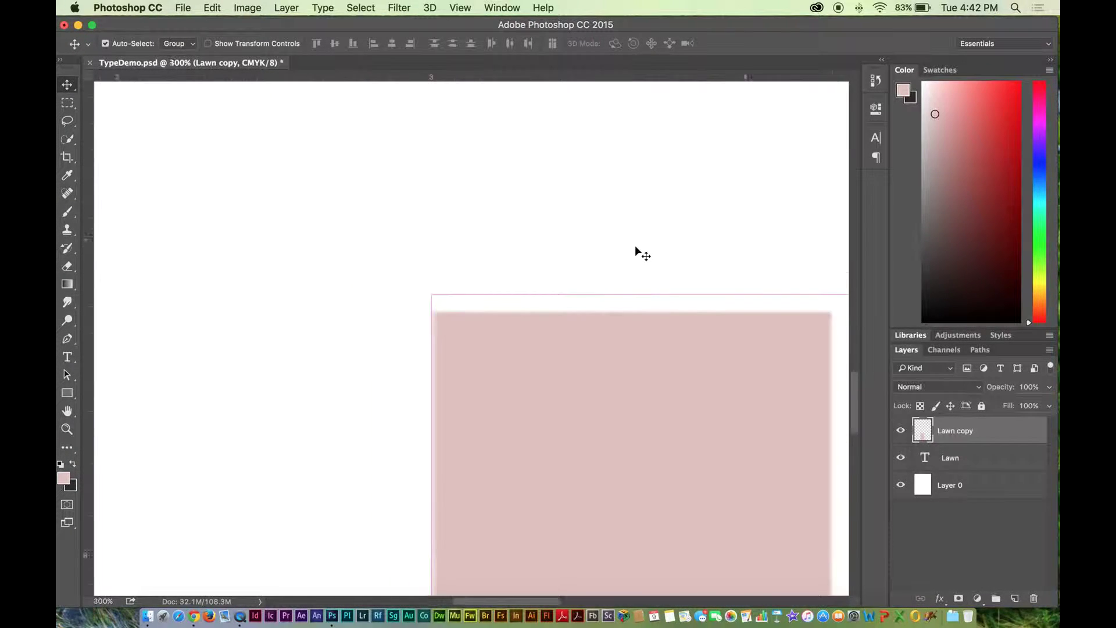
pyautogui.press('super+minus')
pyautogui.press('super+minus')
pyautogui.press('super+minus')
pyautogui.press('super+minus')
pyautogui.press('super+minus')
pyautogui.press('super+minus')
pyautogui.press('super+minus')
pyautogui.press('super+minus')
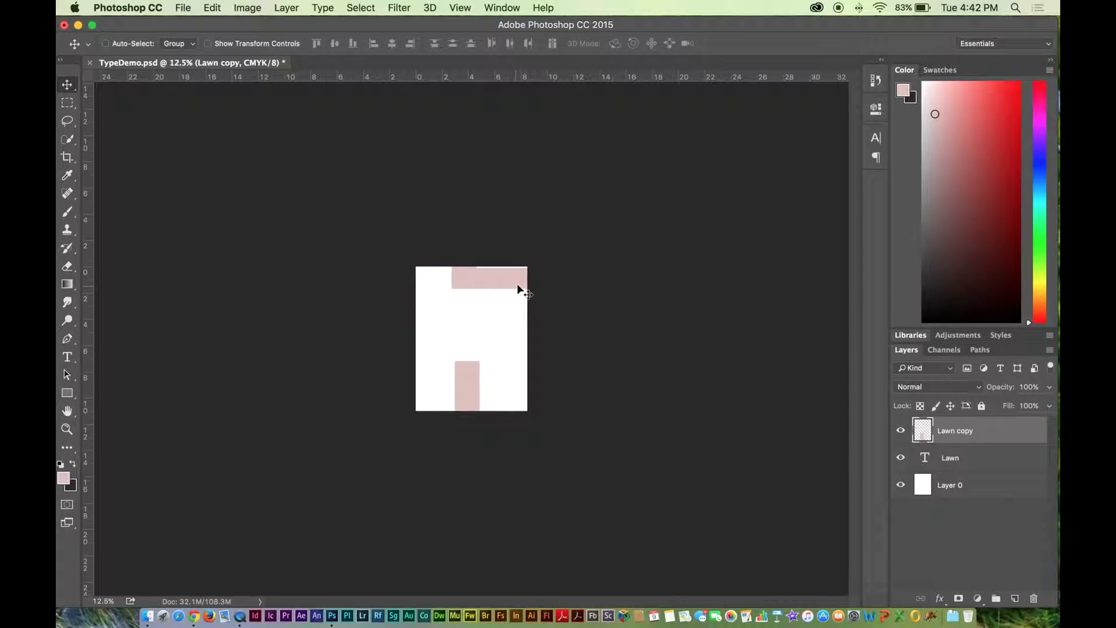
# - Move the enlarged Lawn type layer so its L shows on the page, and examine its lower corner close up
pyautogui.click(958, 462)
pyautogui.moveTo(506, 328); pyautogui.dragTo(573, 354)
pyautogui.press('super+space')
pyautogui.moveTo(612, 386); pyautogui.dragTo(466, 267)
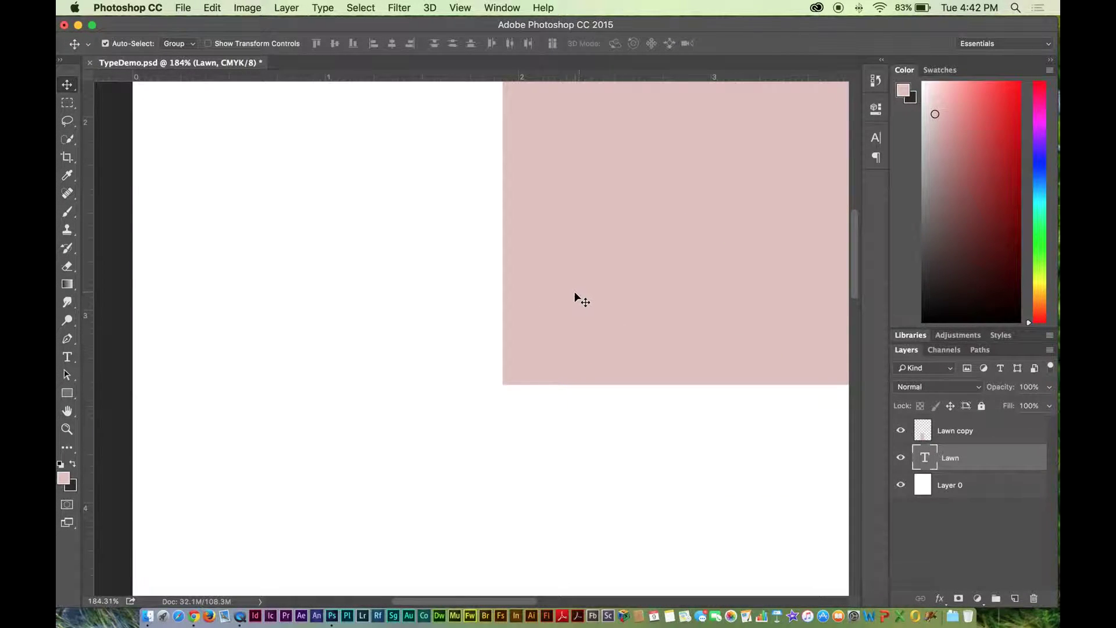
pyautogui.press('super+minus')
pyautogui.press('super+minus')
pyautogui.press('super+minus')
pyautogui.press('super+minus')
pyautogui.press('super+minus')
pyautogui.press('super+minus')
pyautogui.press('super+minus')
# - Revert the document history to the Rasterize Type state, undoing the moves and the enlargement of both words
pyautogui.click(875, 80)
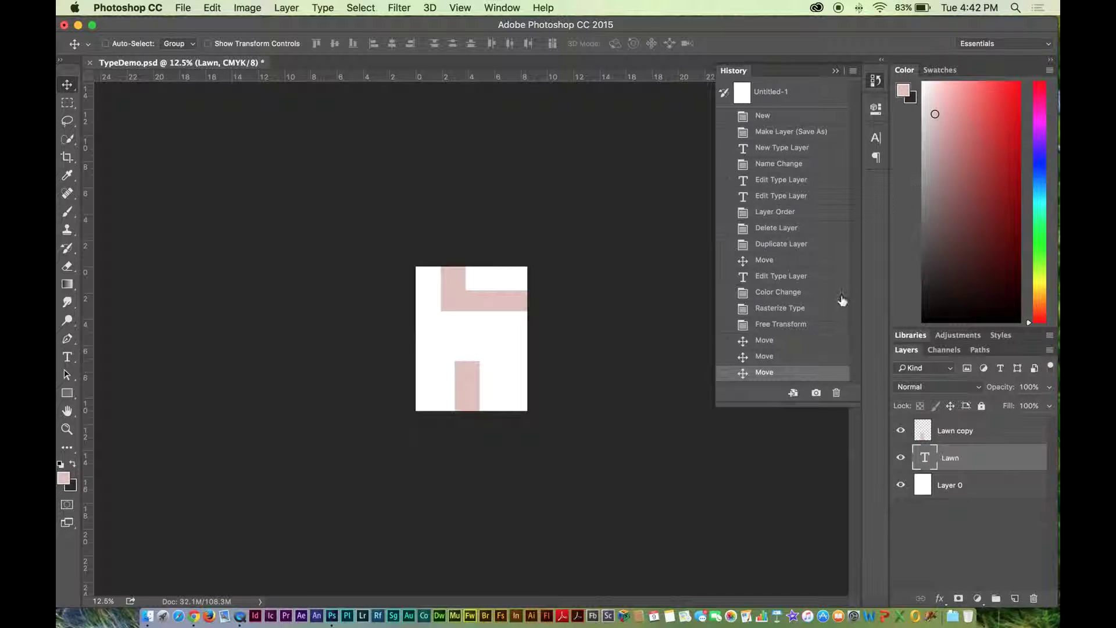
pyautogui.click(783, 355)
pyautogui.click(784, 325)
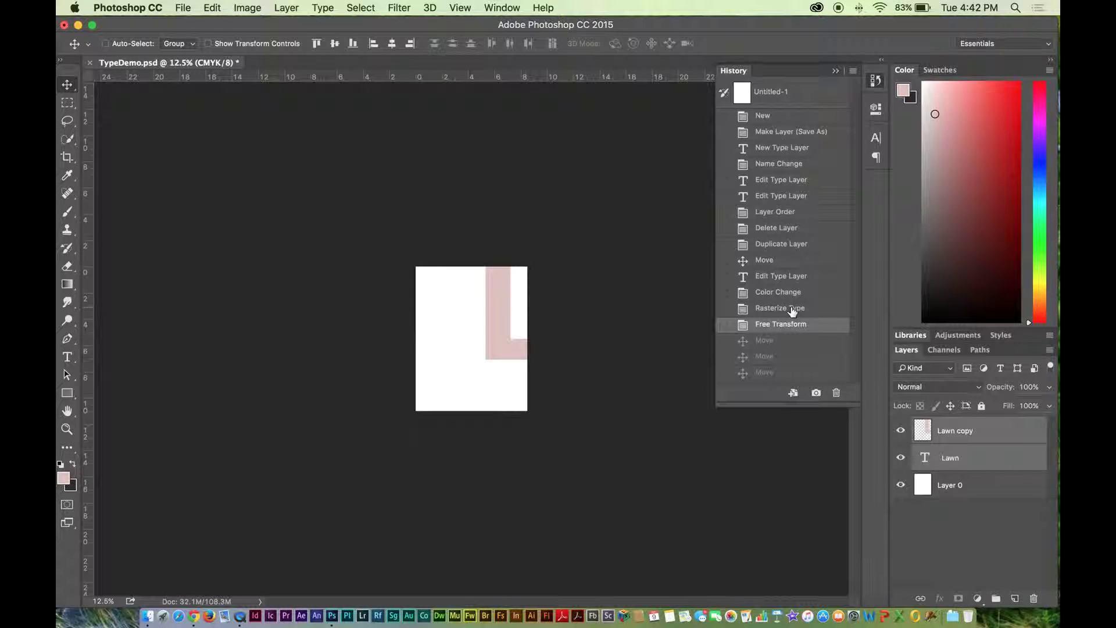
pyautogui.click(792, 310)
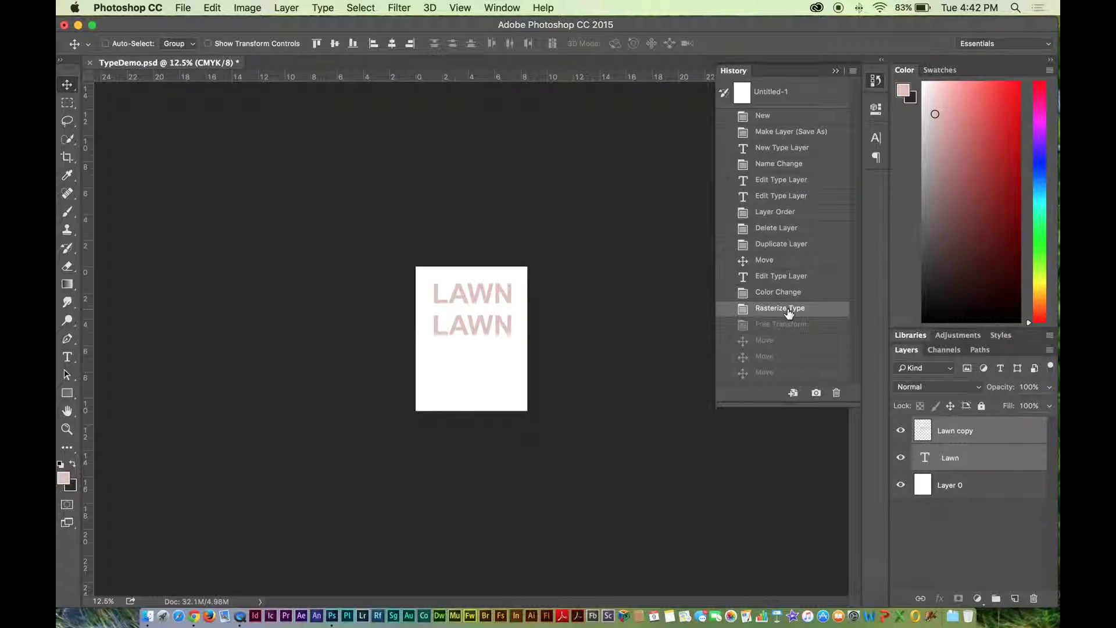
# - Open the text of the Lawn type layer for editing, and switch back to the Move tool
pyautogui.click(968, 431)
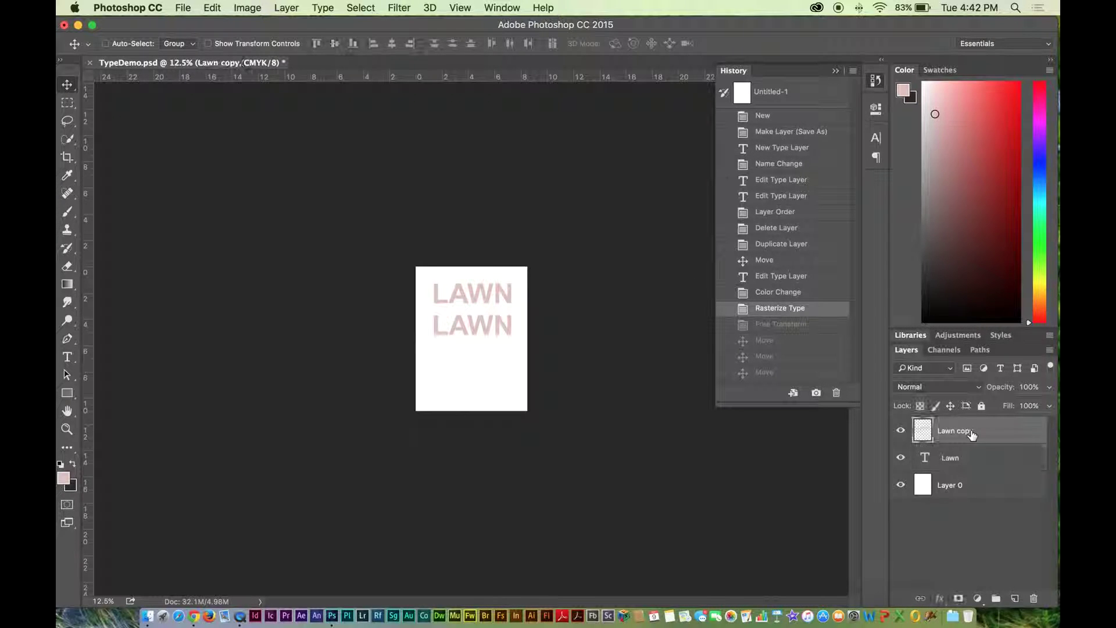
pyautogui.click(956, 459)
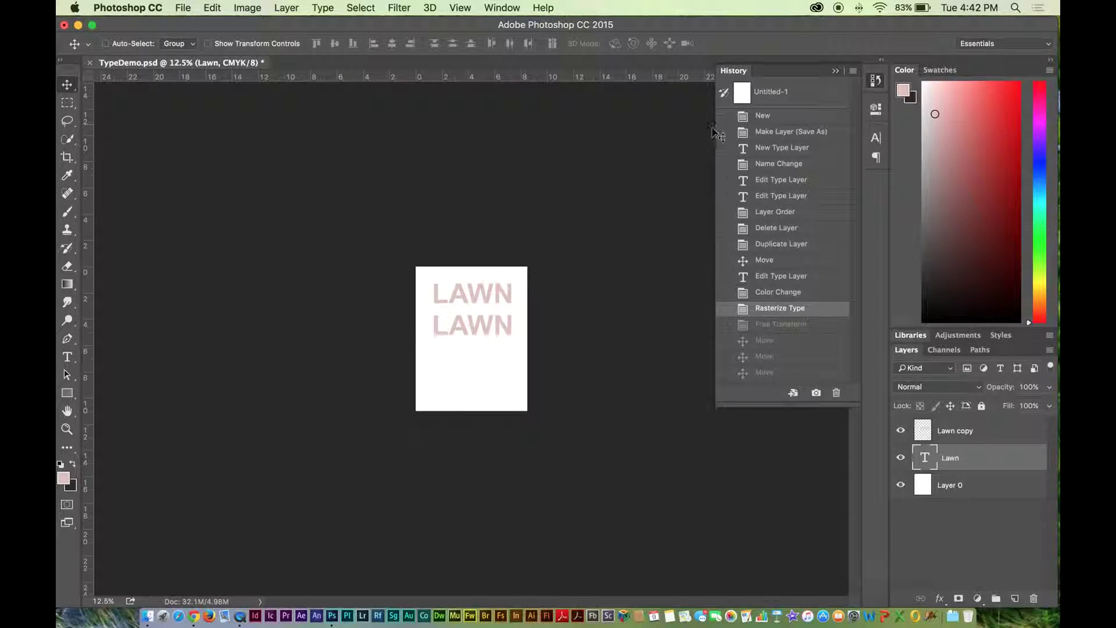
pyautogui.press('super+equal')
pyautogui.press('super+equal')
pyautogui.press('super+equal')
pyautogui.press('super+equal')
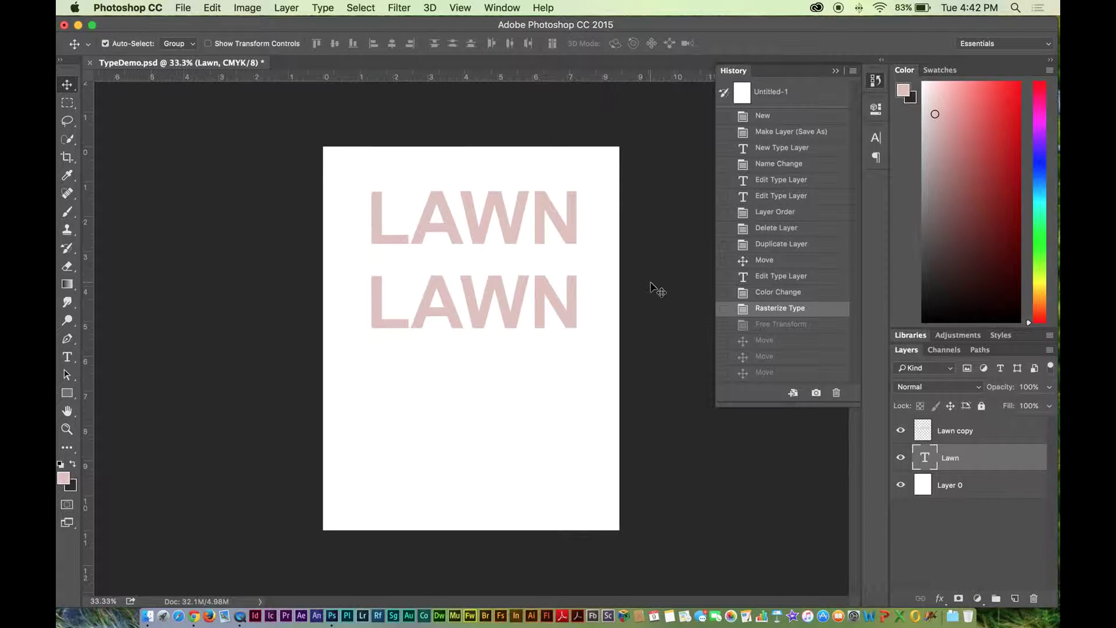
pyautogui.scroll(3, 633, 267)
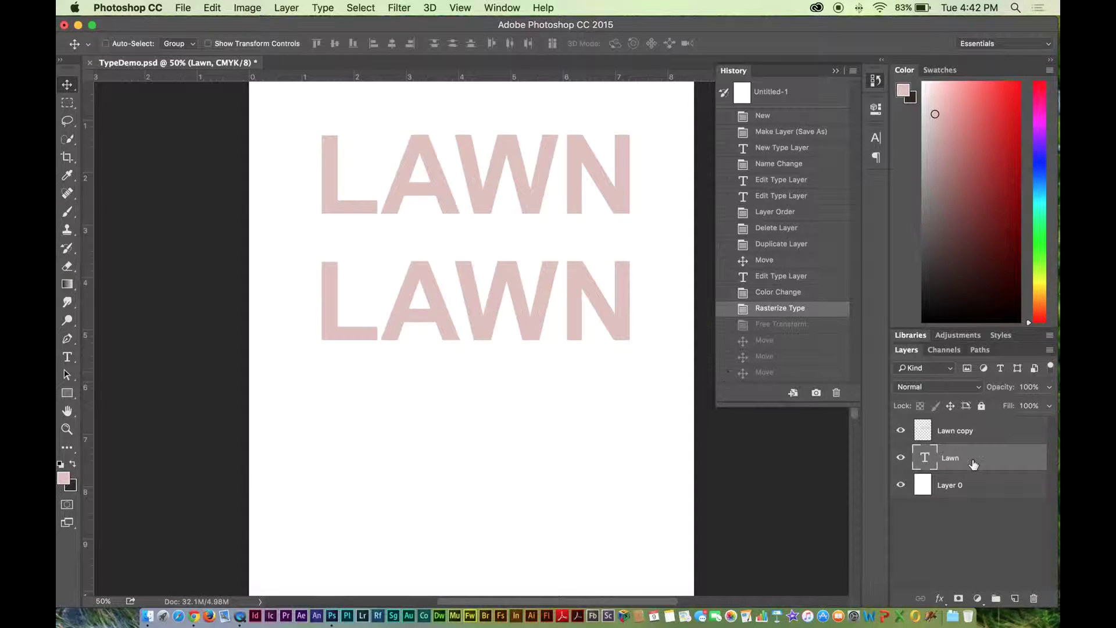
pyautogui.doubleClick(930, 460)
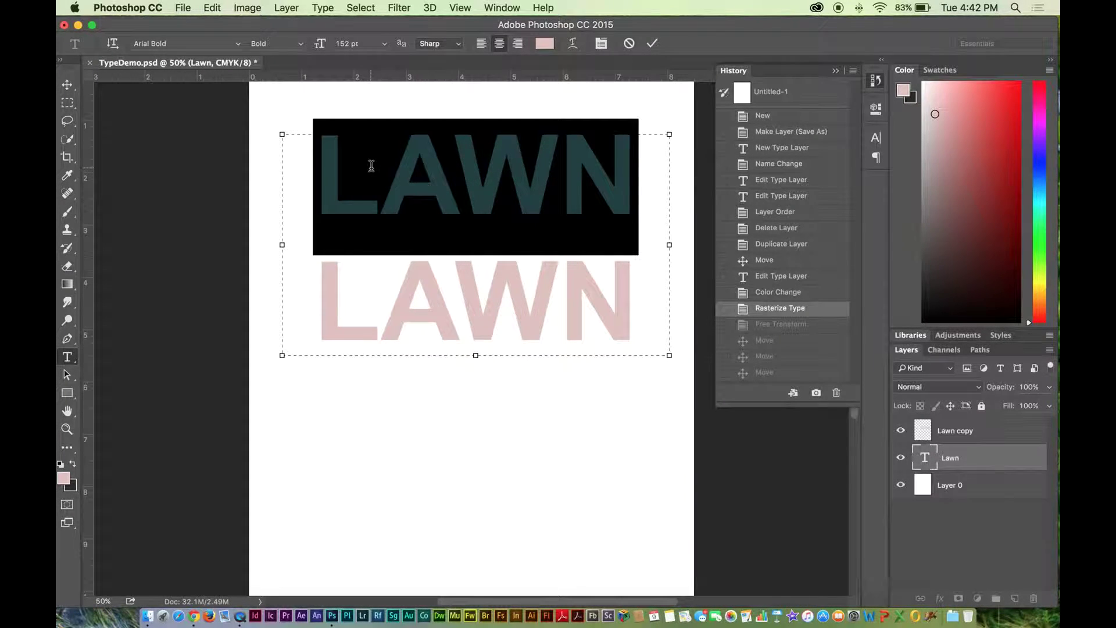
pyautogui.click(67, 84)
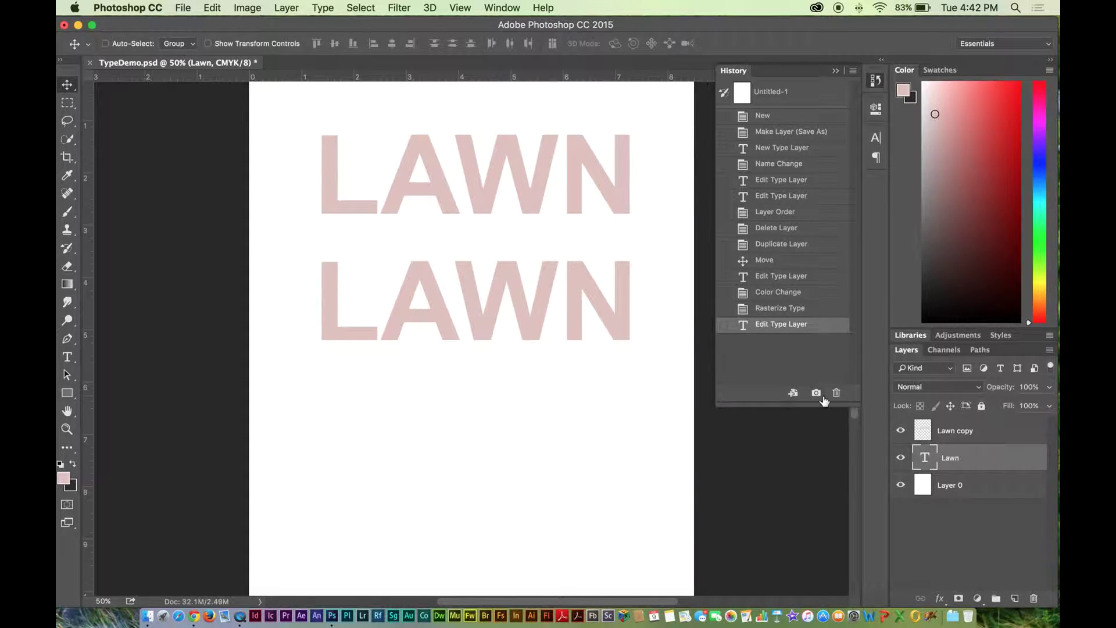
# - Hide the Lawn copy layer and display the Paragraph panel
pyautogui.click(901, 431)
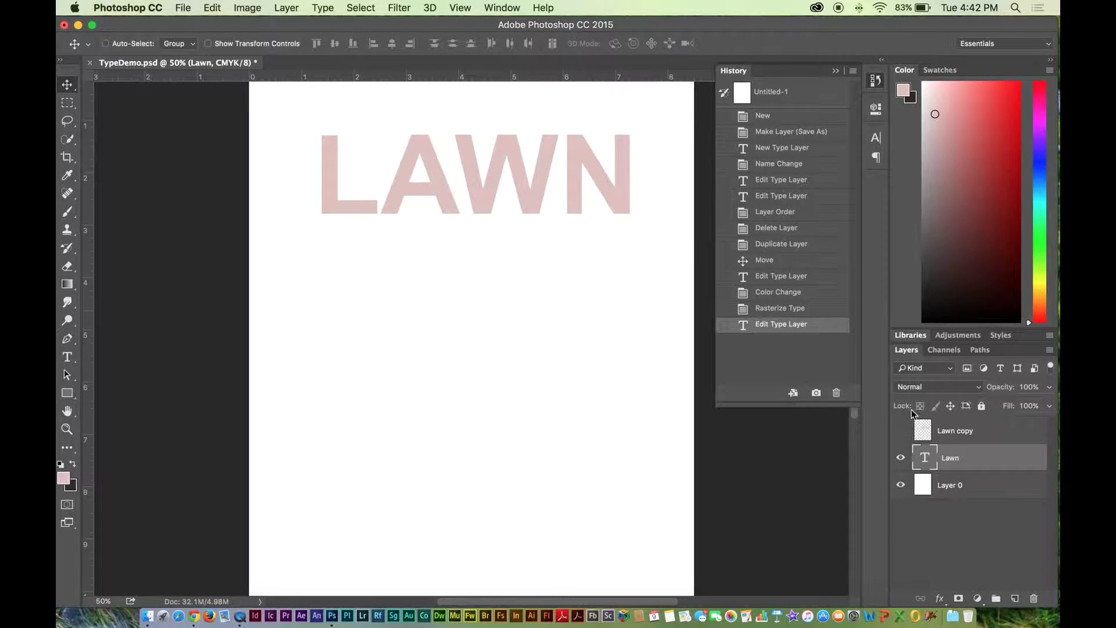
pyautogui.click(323, 8)
pyautogui.moveTo(502, 7)
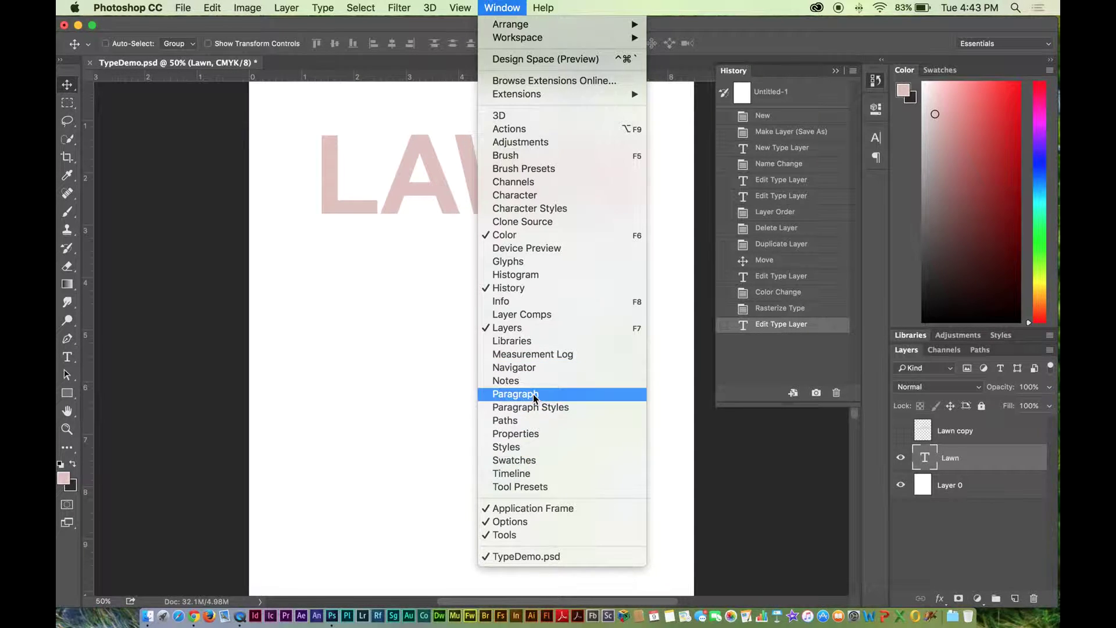
pyautogui.click(515, 394)
# - Undock the Paragraph and Character panels and place them side by side beneath the LAWN word
pyautogui.moveTo(790, 129); pyautogui.dragTo(578, 235)
pyautogui.moveTo(704, 131); pyautogui.dragTo(699, 179)
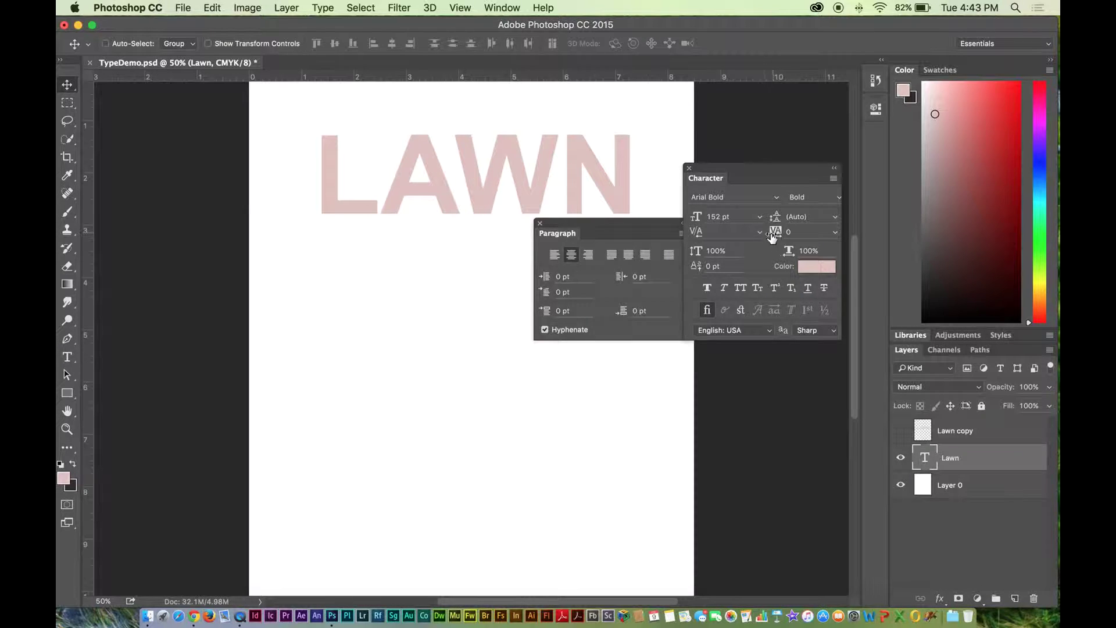
pyautogui.moveTo(647, 223); pyautogui.dragTo(518, 256)
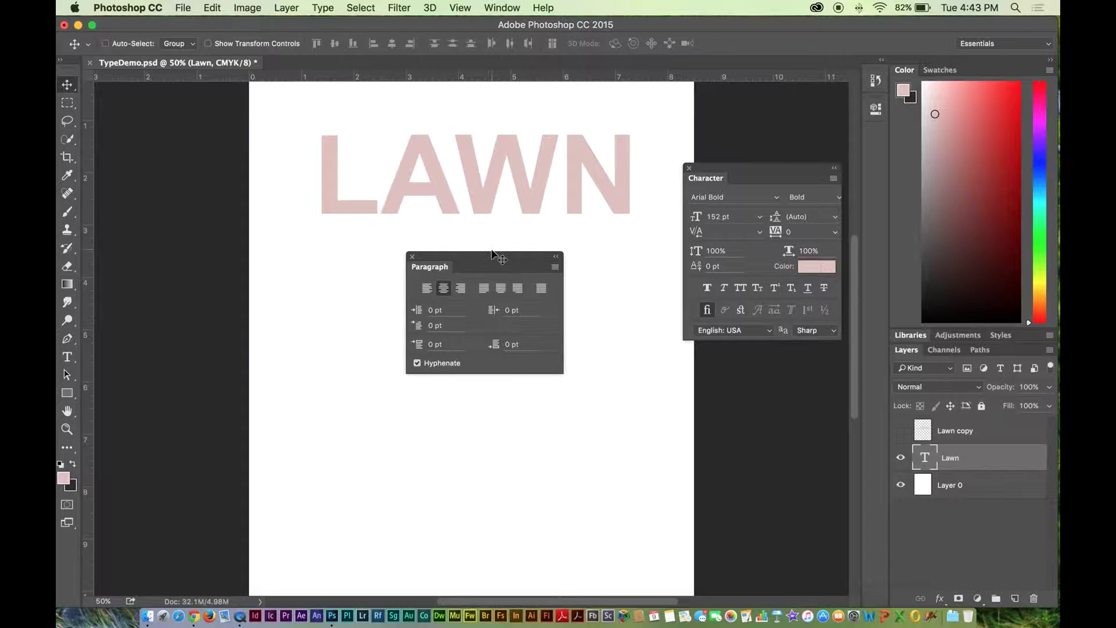
pyautogui.moveTo(744, 171); pyautogui.dragTo(661, 229)
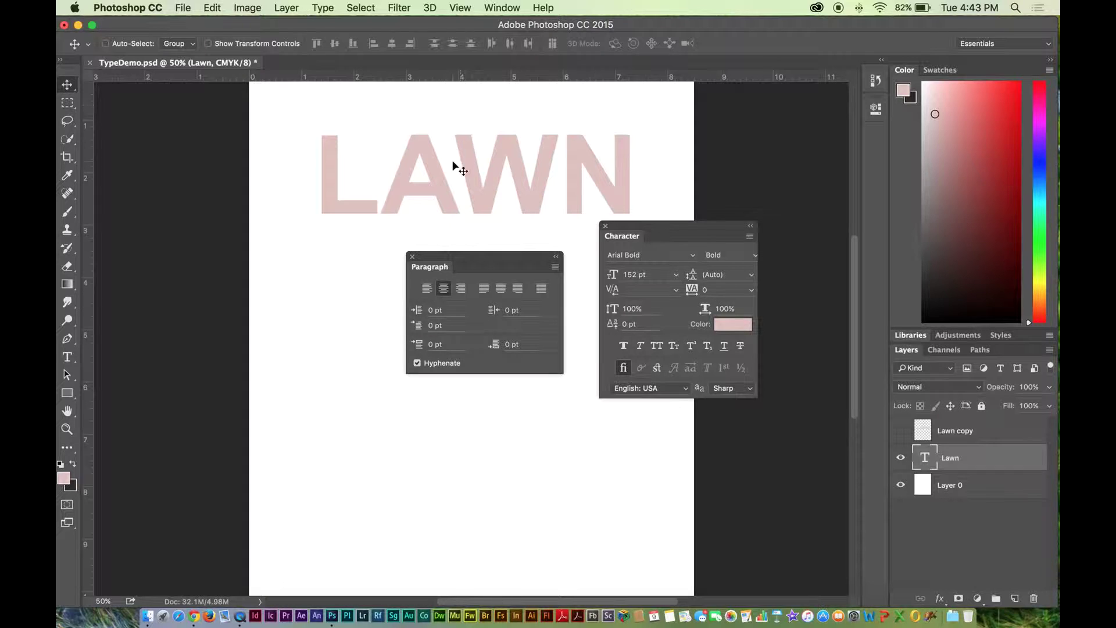
# - Close the floating Paragraph and Character panels
pyautogui.click(412, 256)
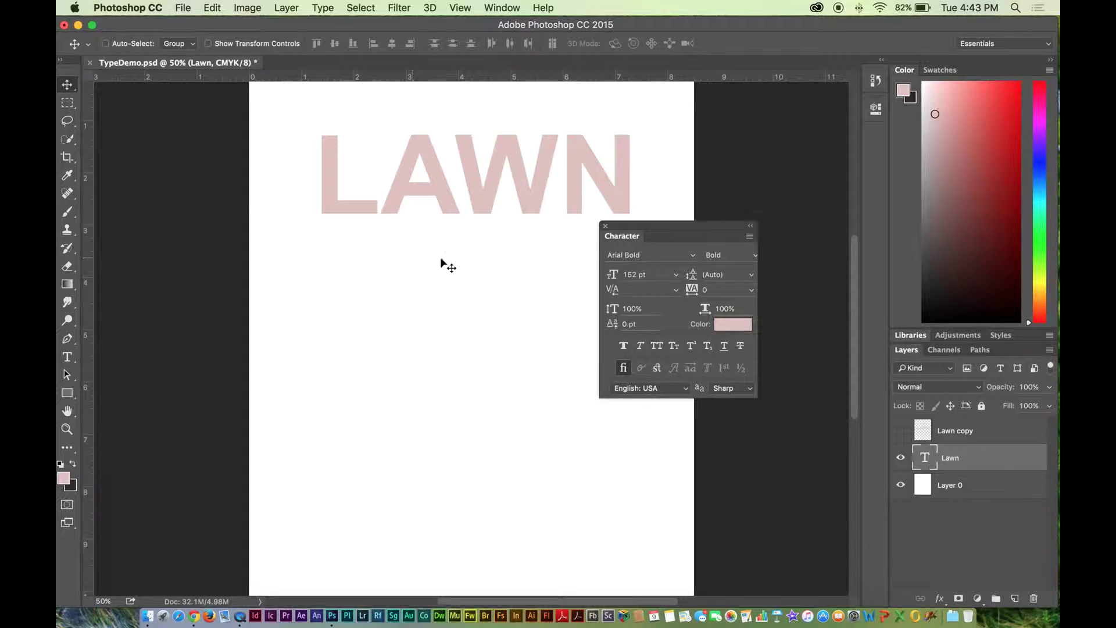
pyautogui.click(604, 228)
pyautogui.scroll(5, 643, 241)
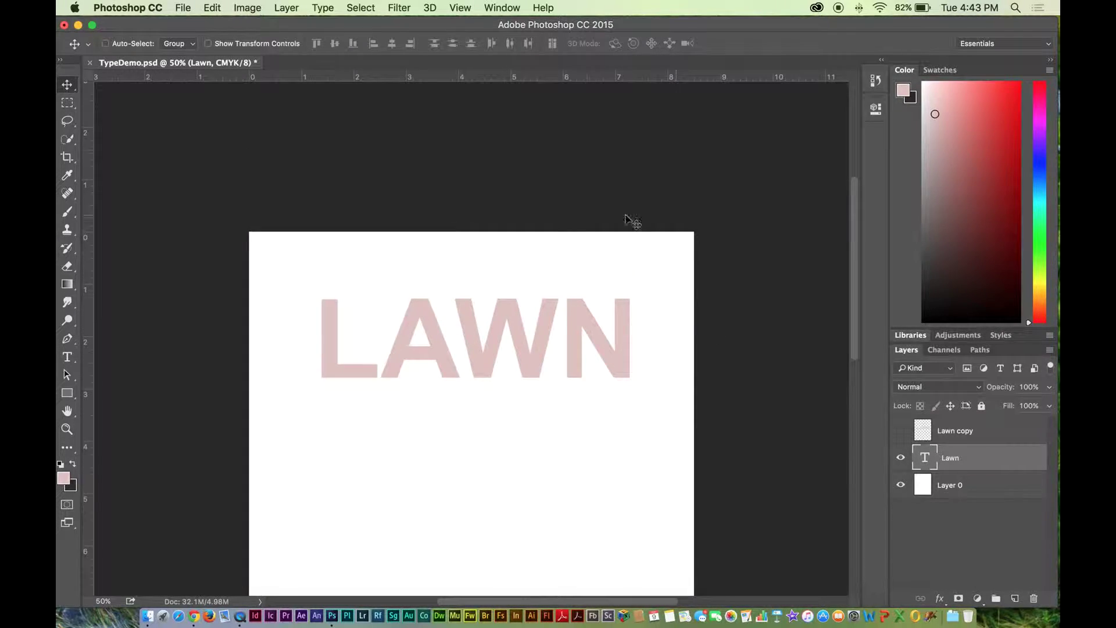
# - Display the Paragraph Styles panel and float it and the Character Styles panel separately over the canvas
pyautogui.click(360, 8)
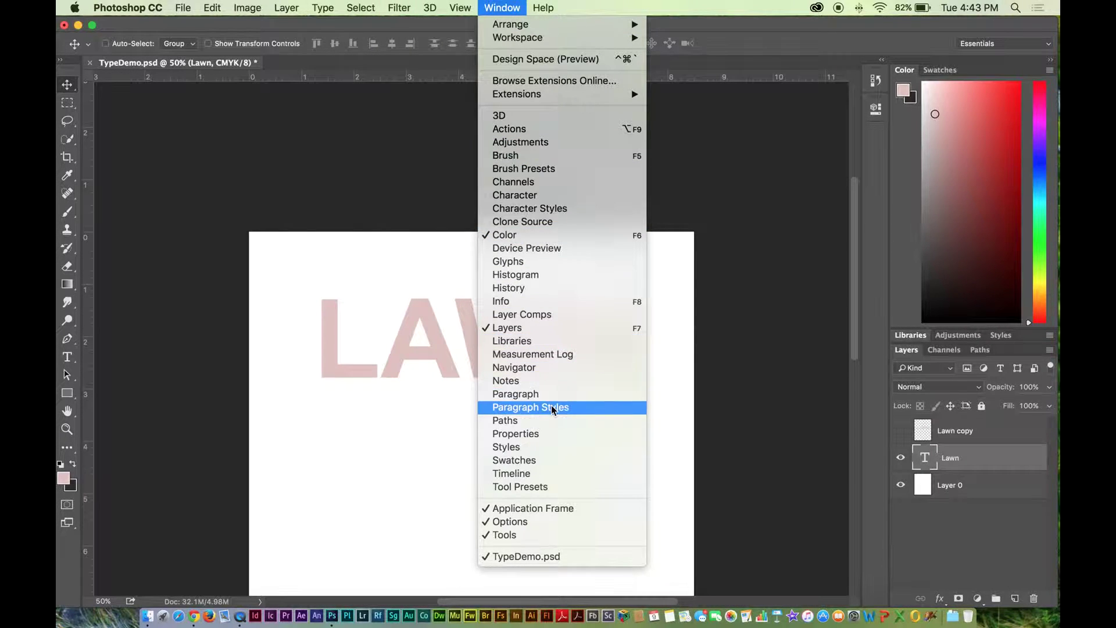
pyautogui.click(745, 381)
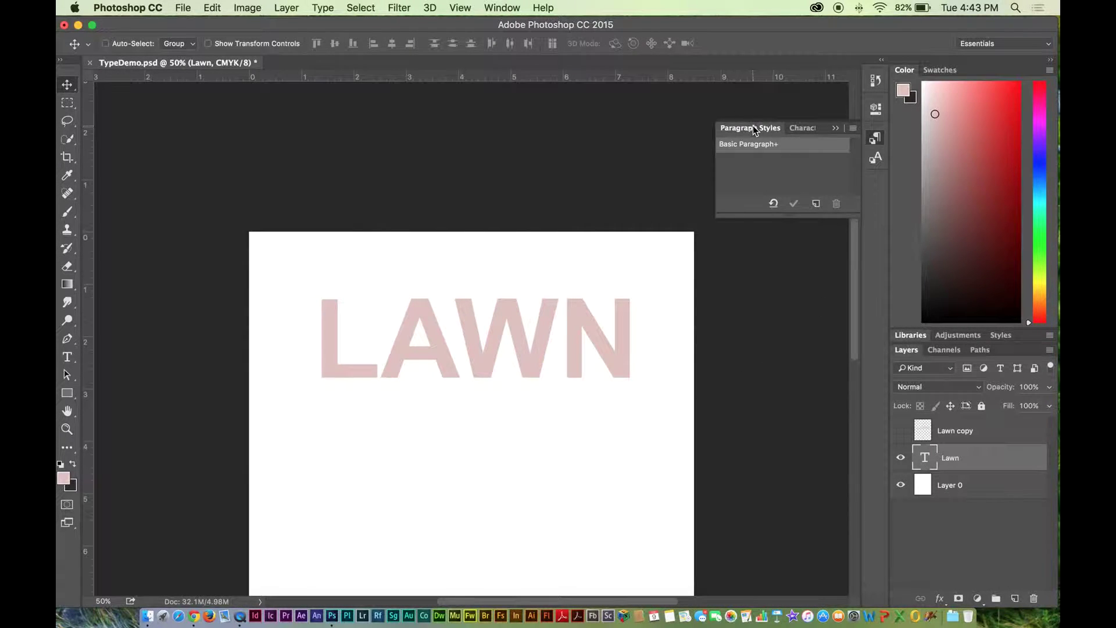
pyautogui.moveTo(754, 129); pyautogui.dragTo(653, 130)
pyautogui.moveTo(776, 131); pyautogui.dragTo(736, 195)
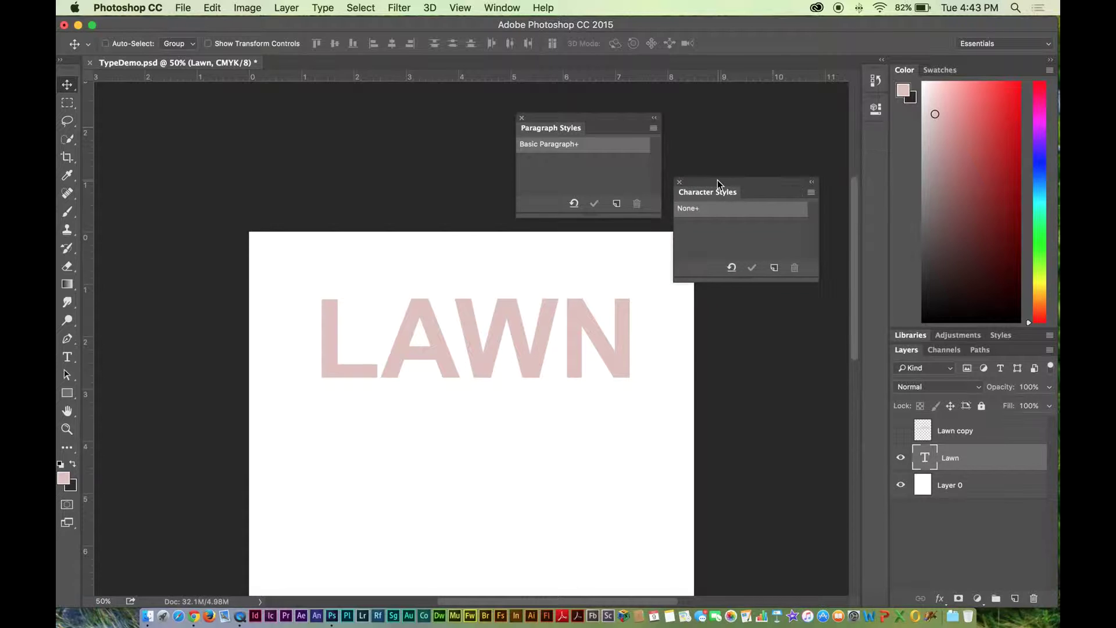
# - Create a new paragraph style from the Lawn layer's text and open its style options
pyautogui.doubleClick(925, 458)
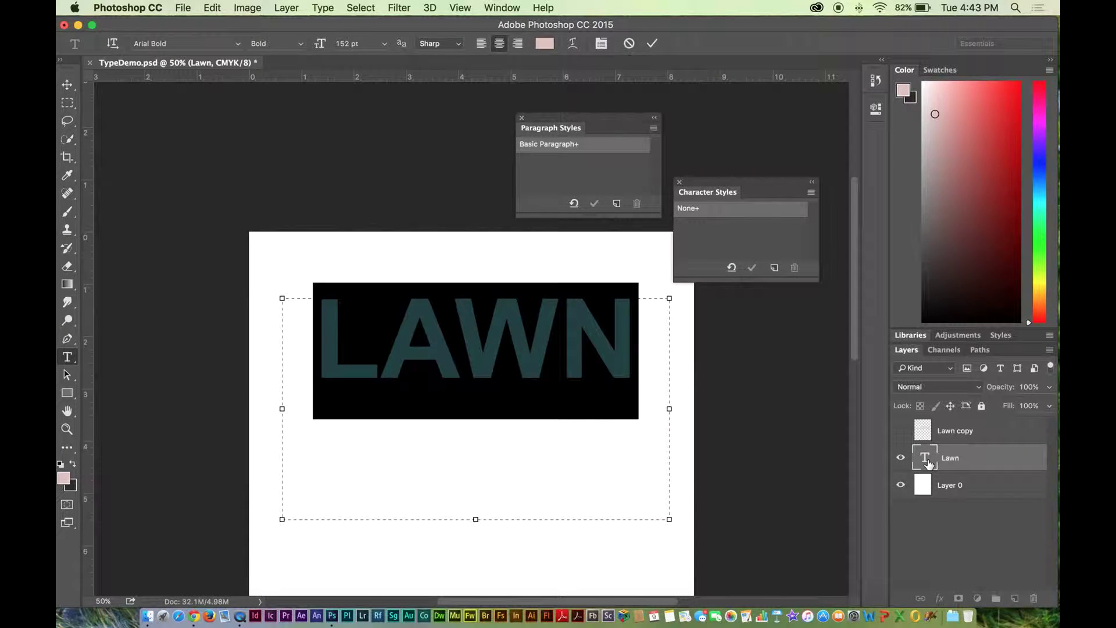
pyautogui.click(617, 205)
pyautogui.doubleClick(565, 163)
pyautogui.moveTo(487, 157); pyautogui.dragTo(437, 126)
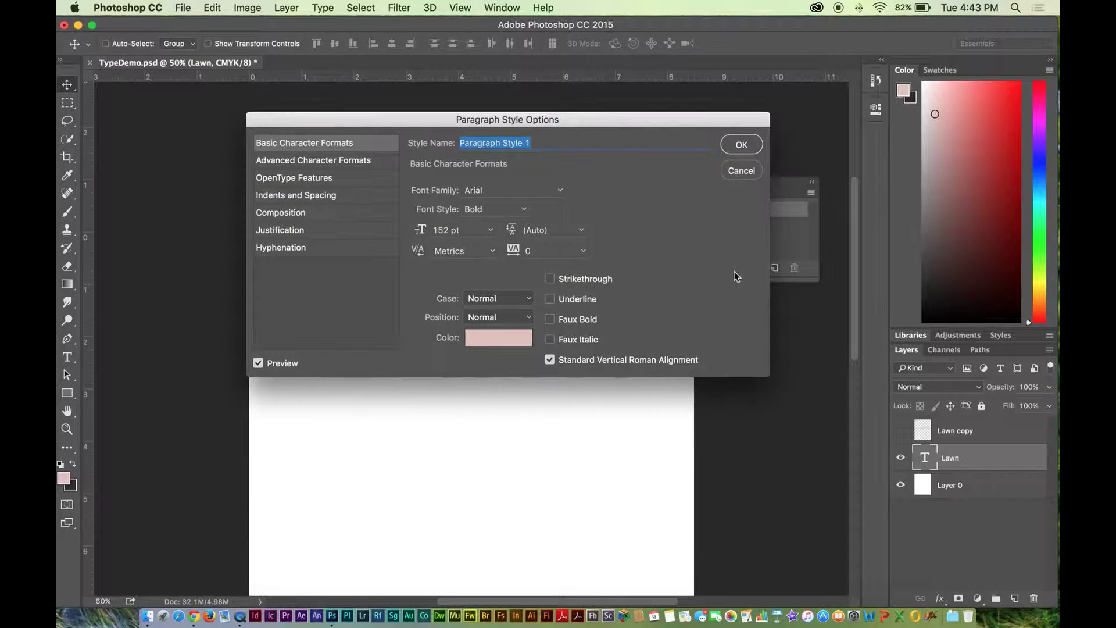
# - Review the style's character format, OpenType and composition settings, and cancel the options without changing anything
pyautogui.click(312, 161)
pyautogui.click(314, 175)
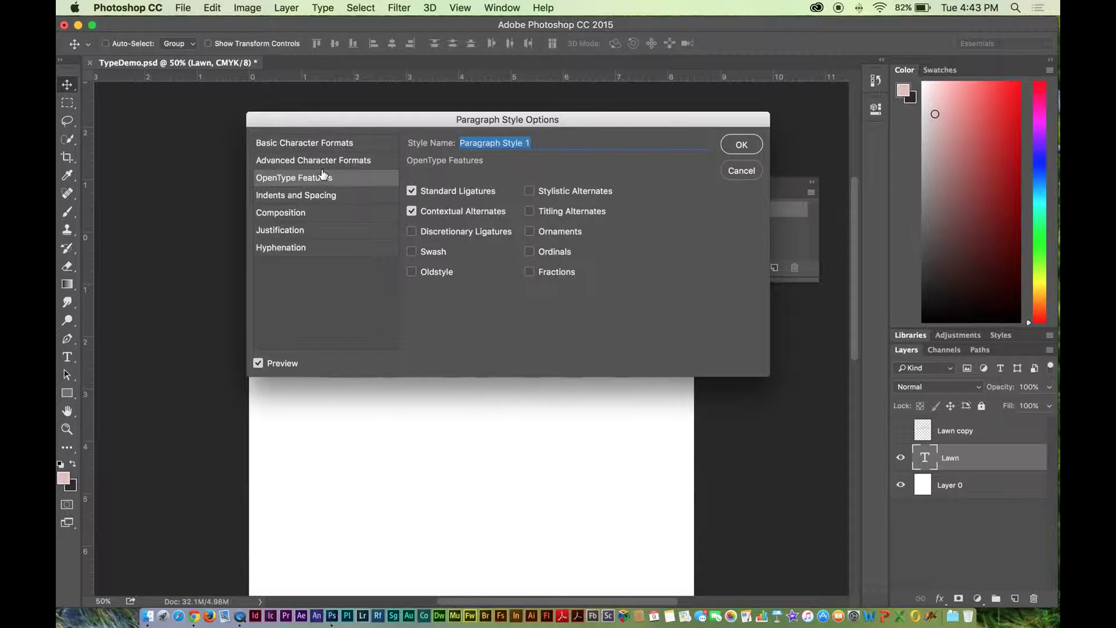
pyautogui.click(339, 145)
pyautogui.click(312, 212)
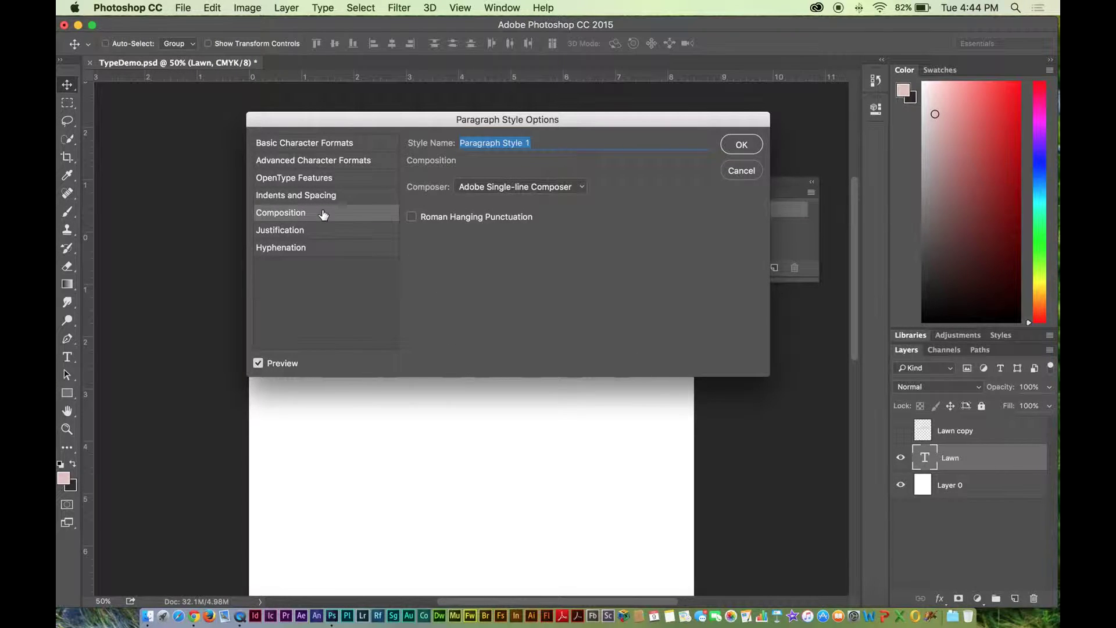
pyautogui.click(743, 172)
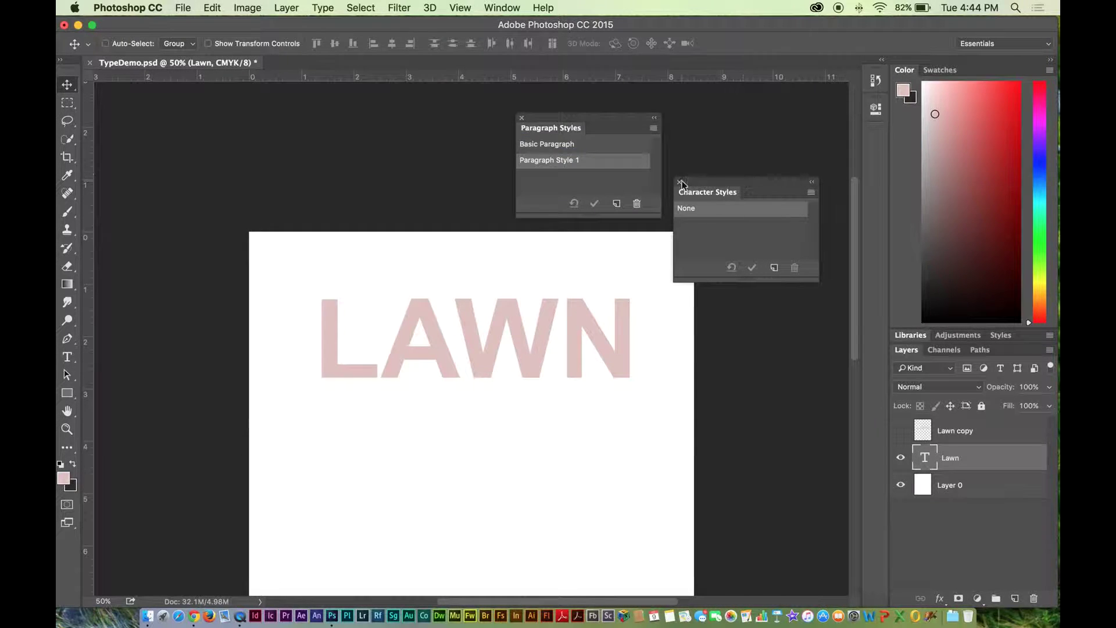
# - Close the Character Styles and Paragraph Styles panels
pyautogui.click(676, 182)
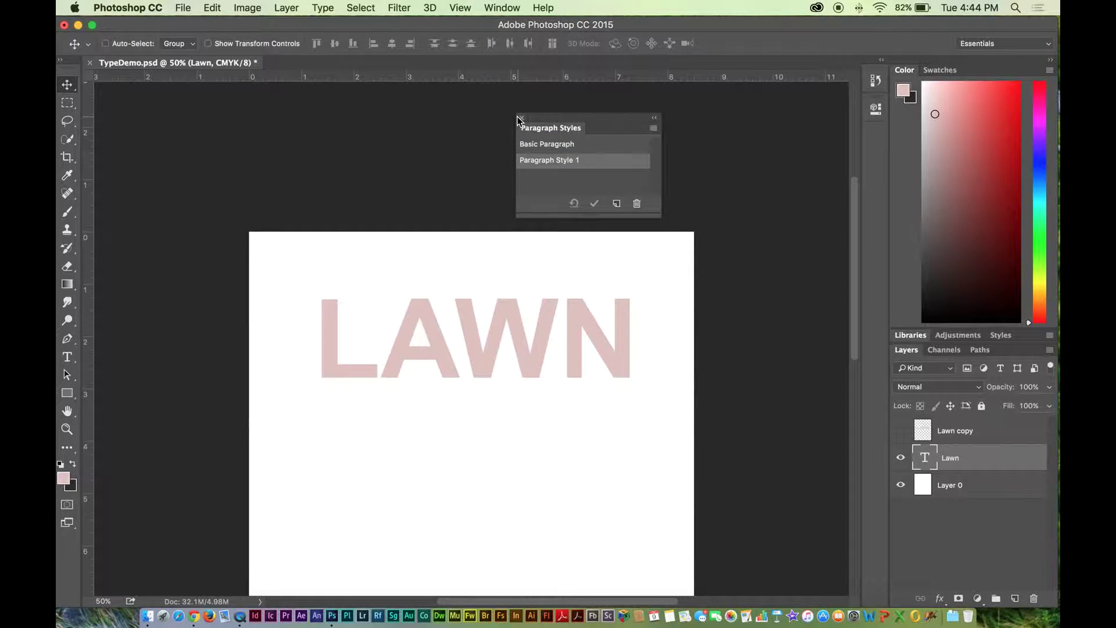
pyautogui.click(522, 118)
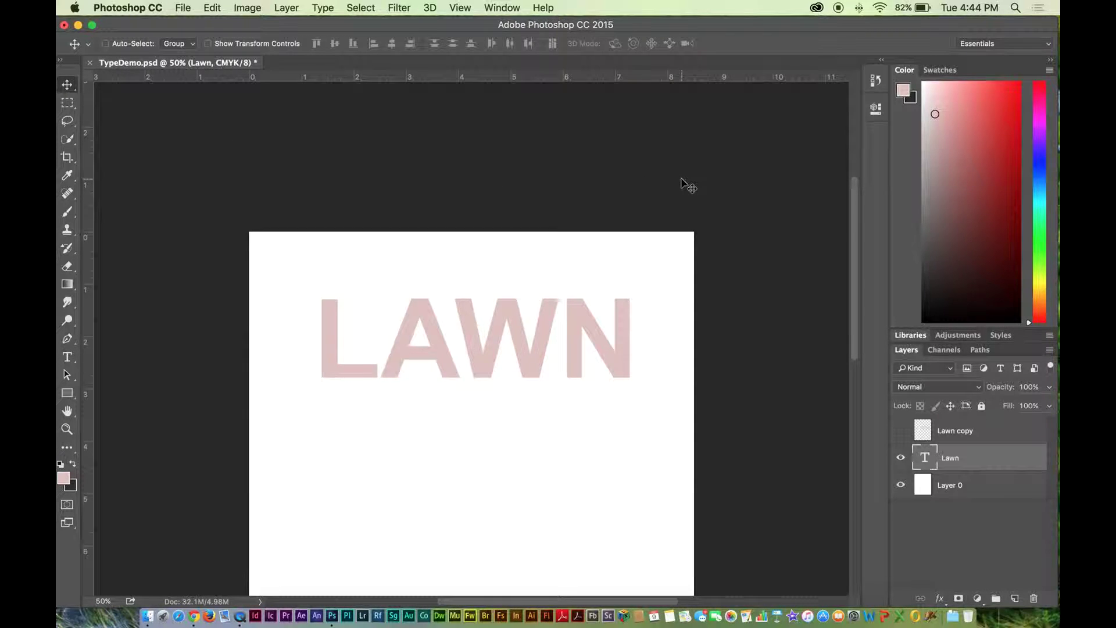
# - Show the rasterized Lawn copy layer and hide the editable Lawn type layer
pyautogui.scroll(-3, 707, 173)
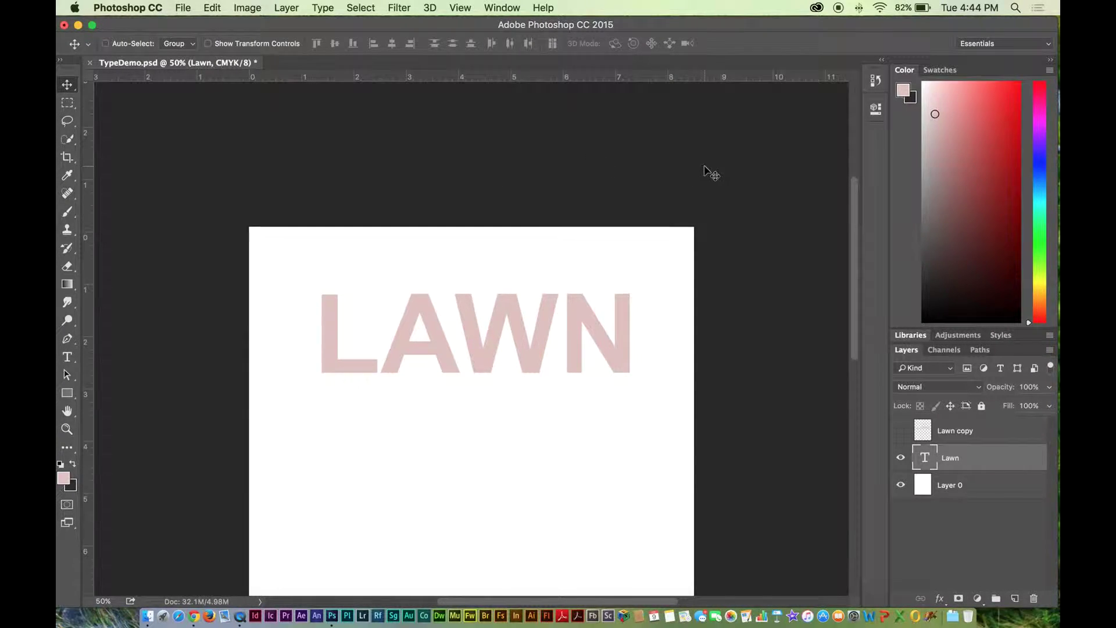
pyautogui.scroll(-4, 711, 173)
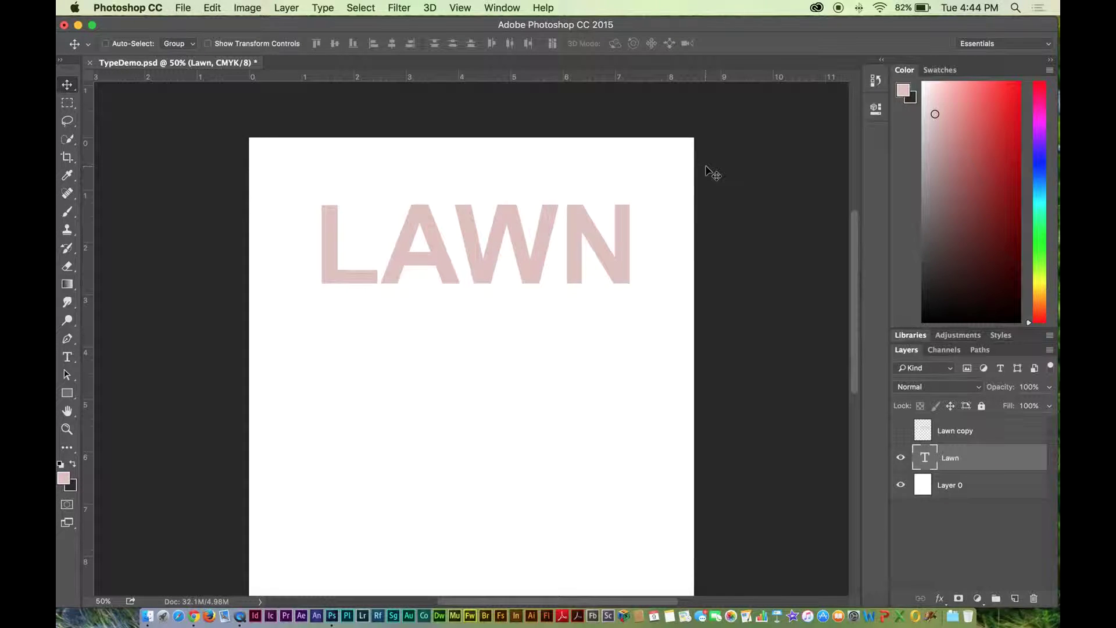
pyautogui.click(901, 431)
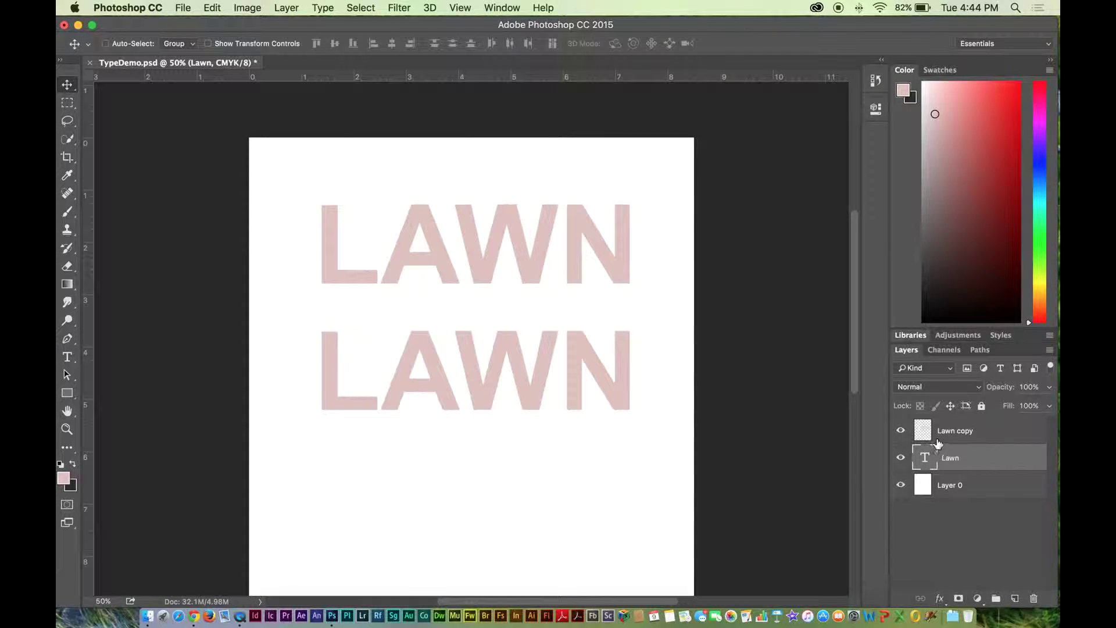
pyautogui.click(901, 458)
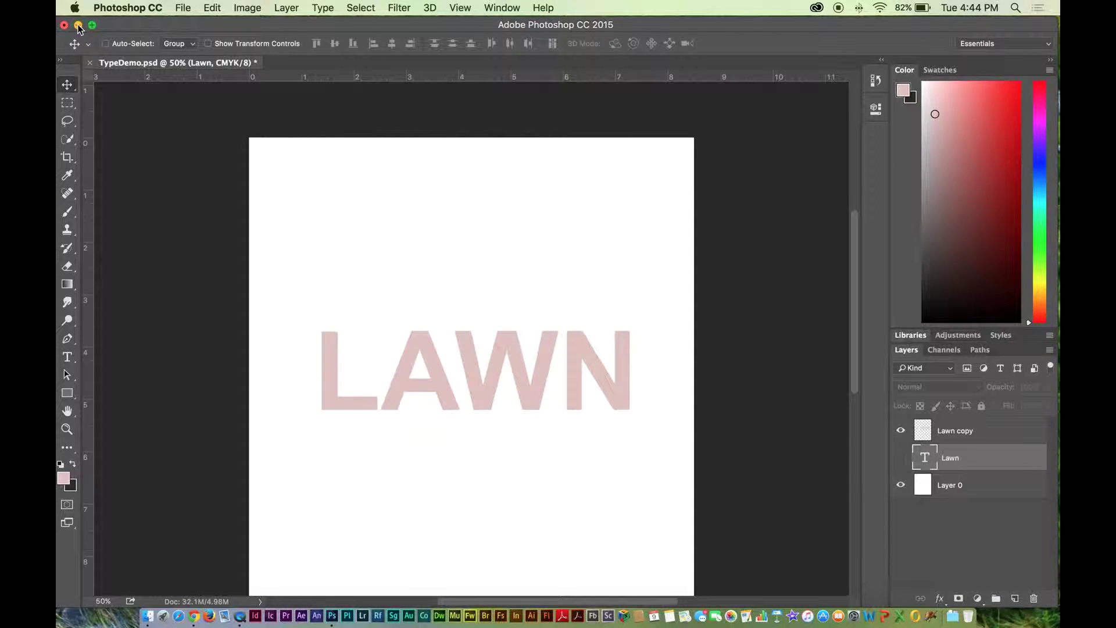
# - Open Grass-Backgrounds.jpg from the Tuesday folder
pyautogui.click(182, 7)
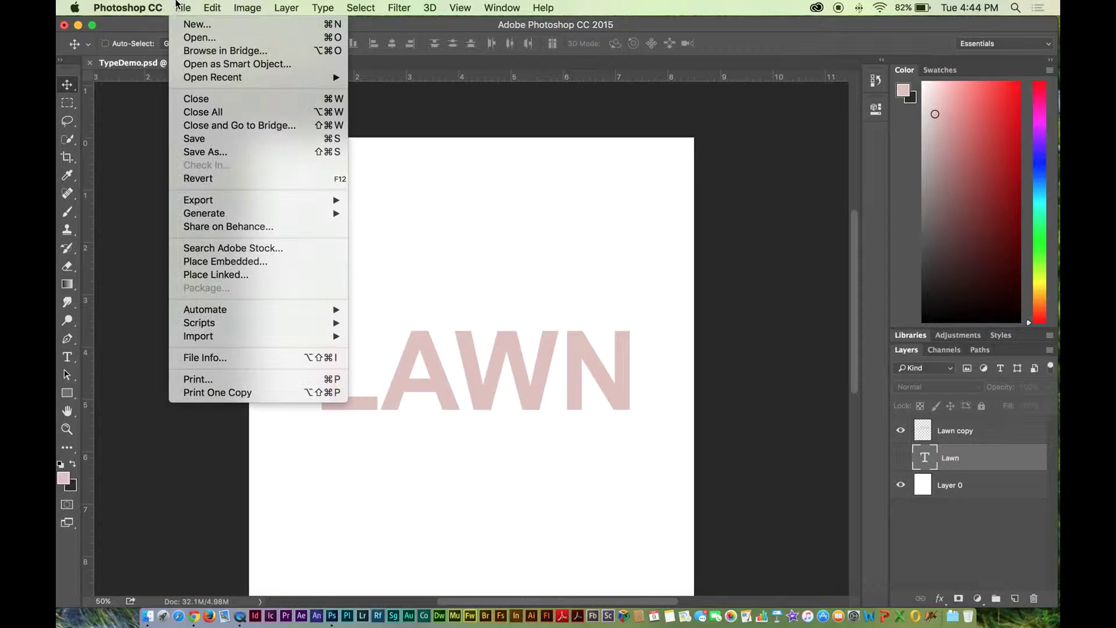
pyautogui.click(215, 37)
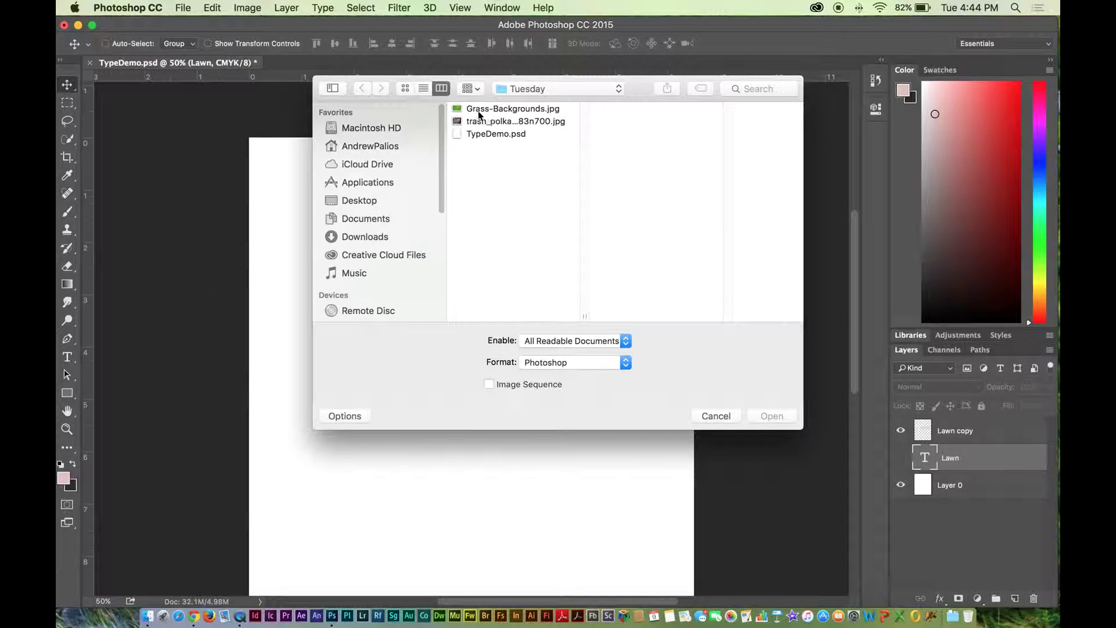
pyautogui.click(481, 111)
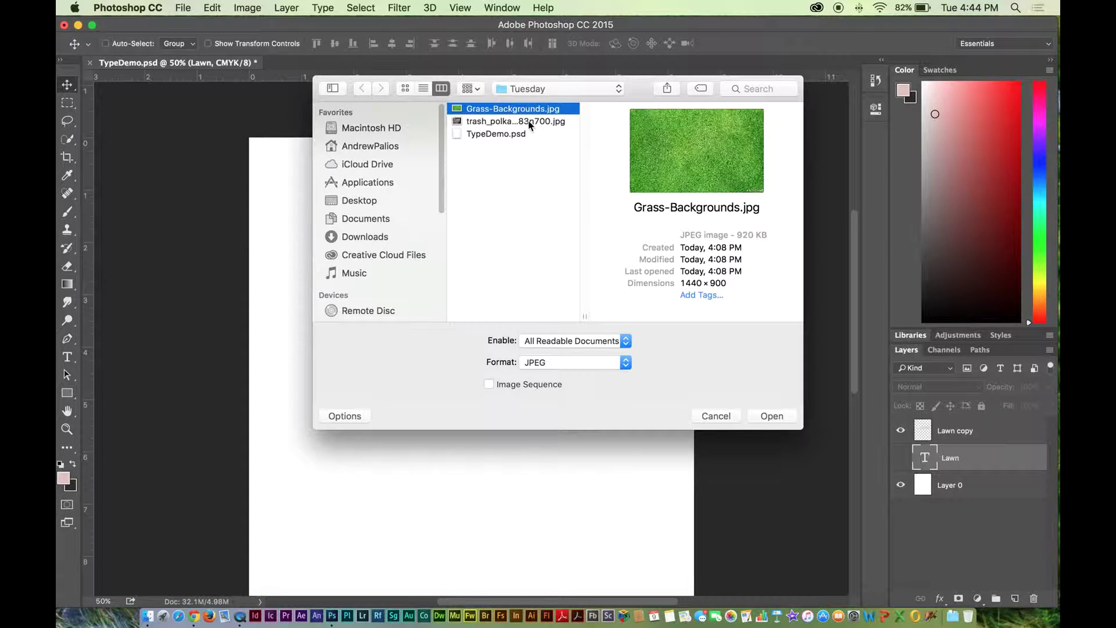
pyautogui.click(773, 417)
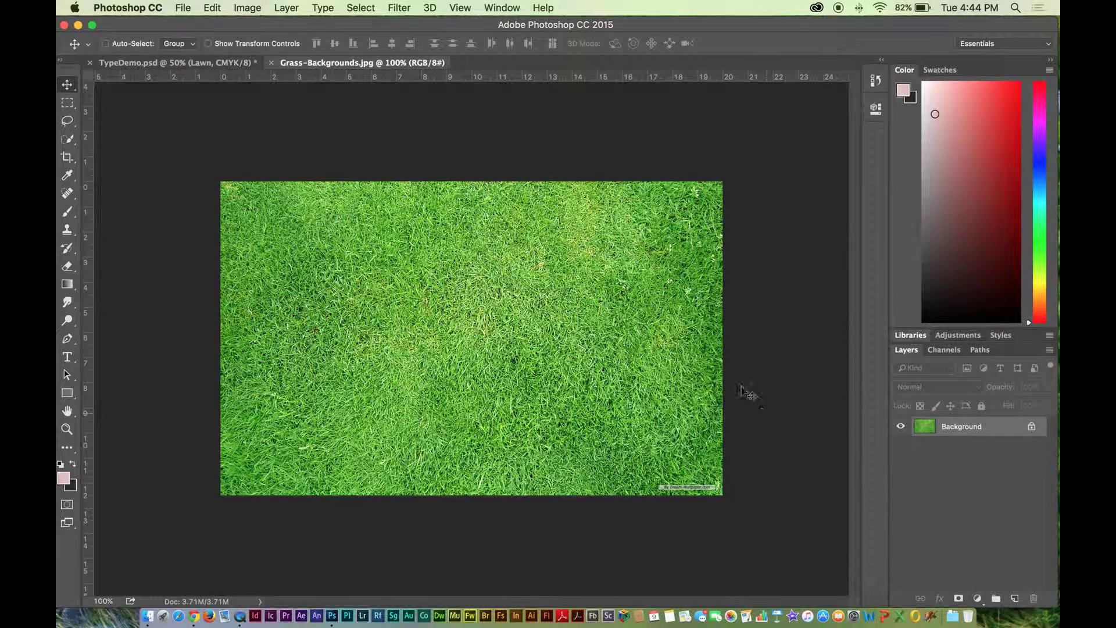
# - Convert the grass Background to a regular layer named "\" and copy it into TypeDemo.psd behind the start of LAWN
pyautogui.doubleClick(929, 428)
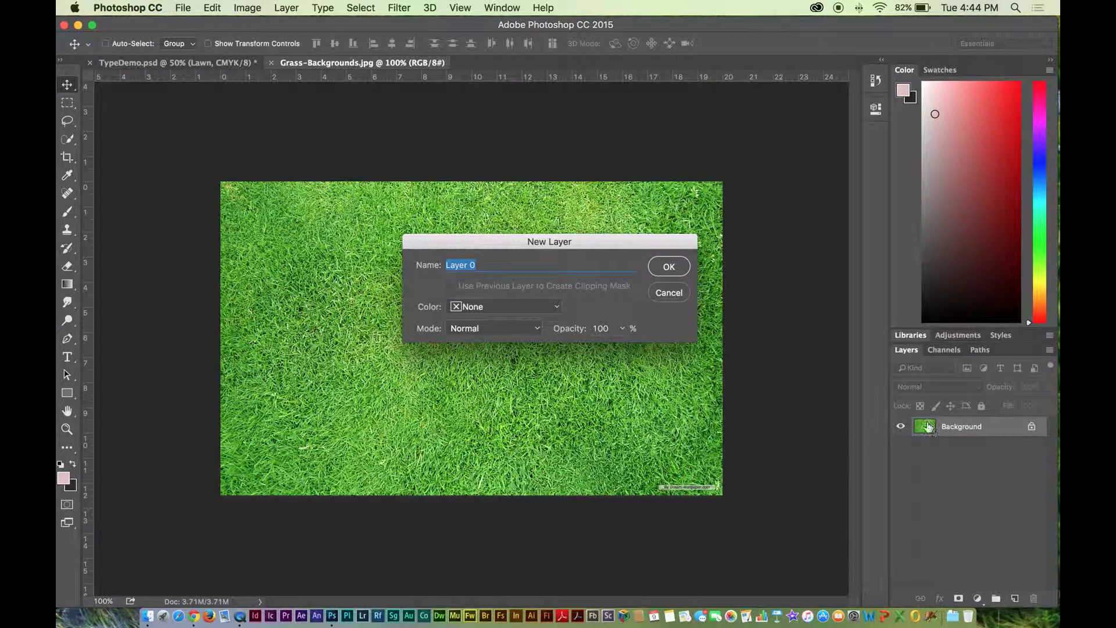
pyautogui.write('\\')
pyautogui.press('Return')
pyautogui.moveTo(445, 240); pyautogui.dragTo(307, 276)
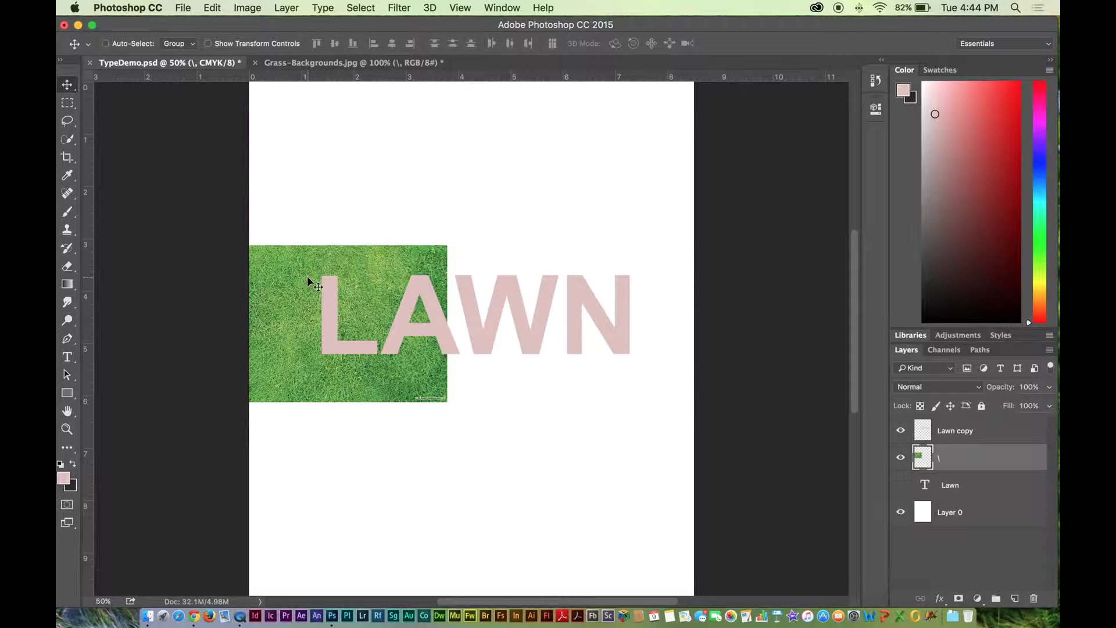
# - Rotate the grass layer slightly counterclockwise and place a duplicate of it beside the original, behind the letters WN
pyautogui.press('super+t')
pyautogui.moveTo(450, 417); pyautogui.dragTo(515, 391)
pyautogui.press('Return')
pyautogui.moveTo(359, 378); pyautogui.dragTo(588, 354)
# - Merge the two grass layers into one layer
pyautogui.click(956, 433)
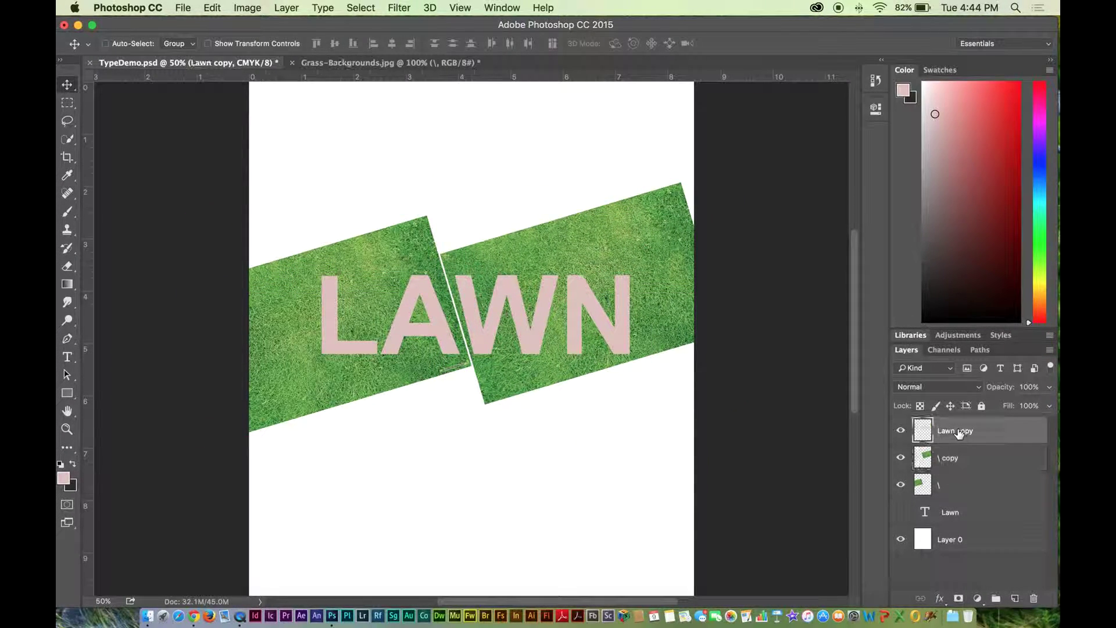
pyautogui.click(959, 458)
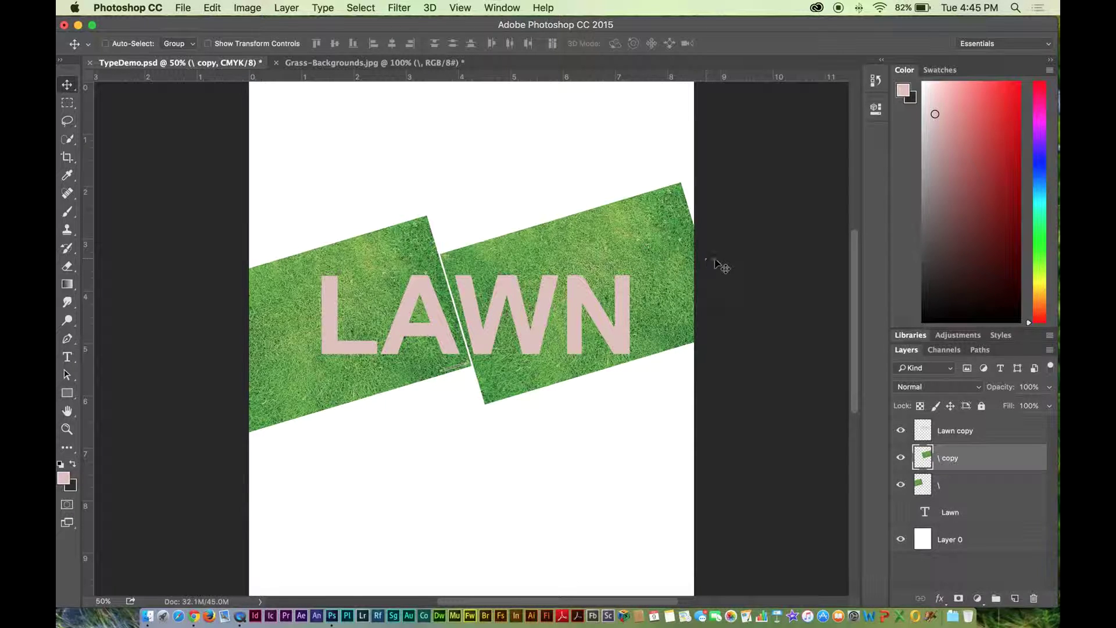
pyautogui.keyDown('shift'); pyautogui.click(973, 491); pyautogui.keyUp('shift')
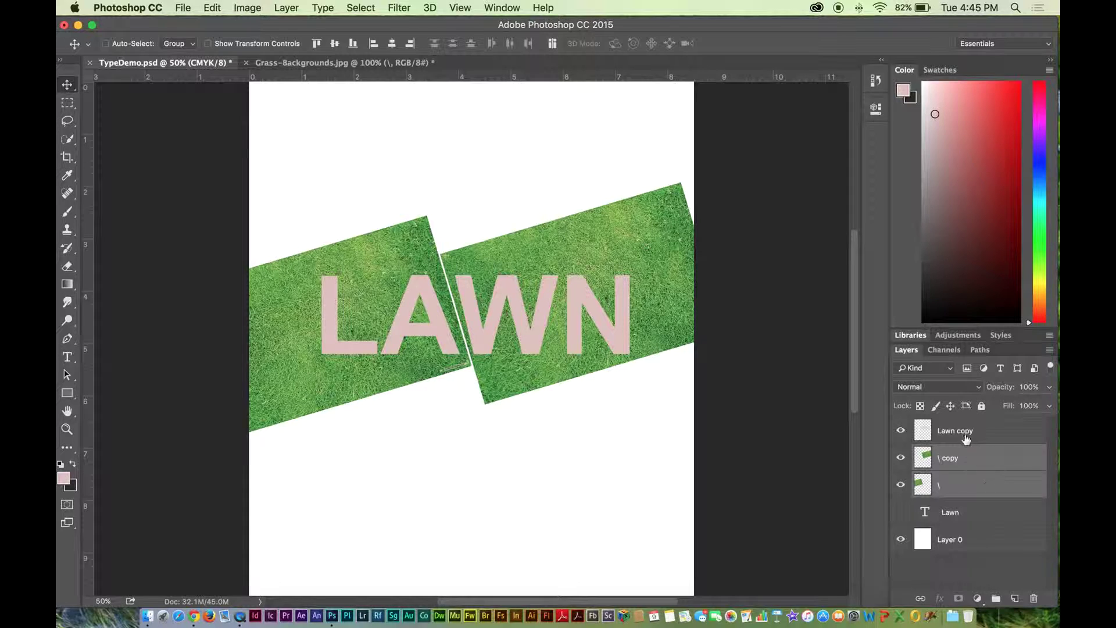
pyautogui.rightClick(996, 460)
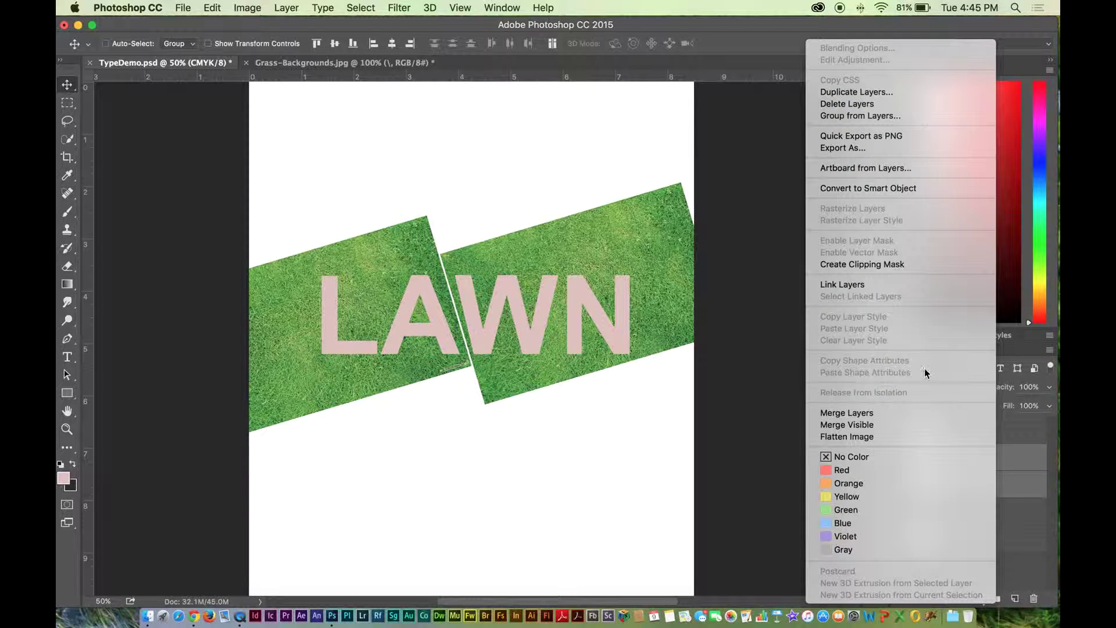
pyautogui.click(906, 412)
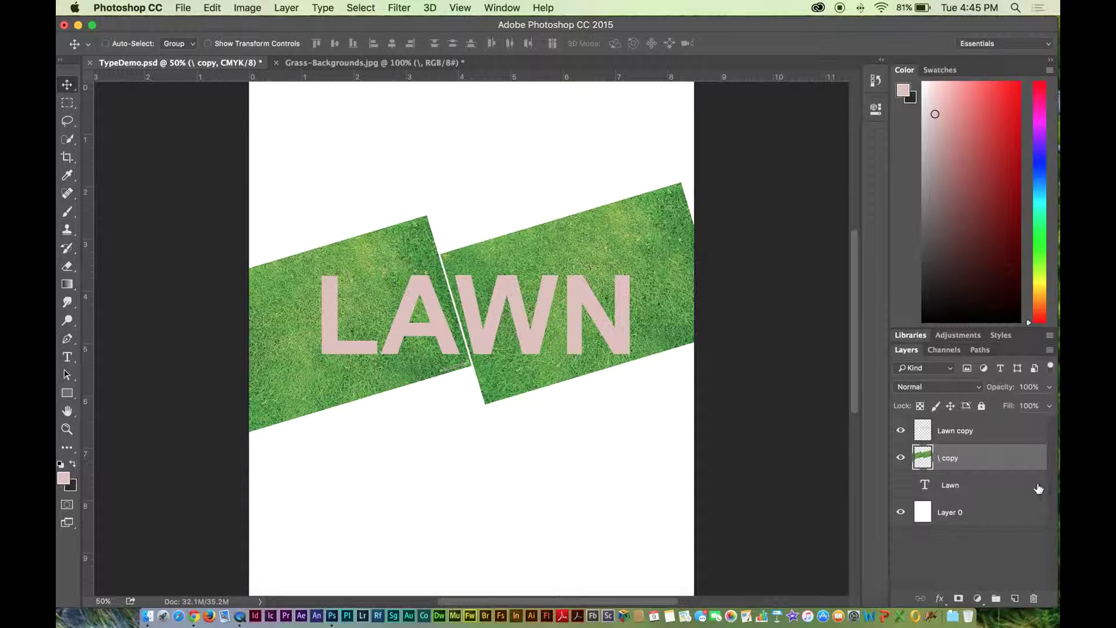
# - Load the Lawn copy layer's letter shapes as a selection and hide that layer
pyautogui.click(963, 434)
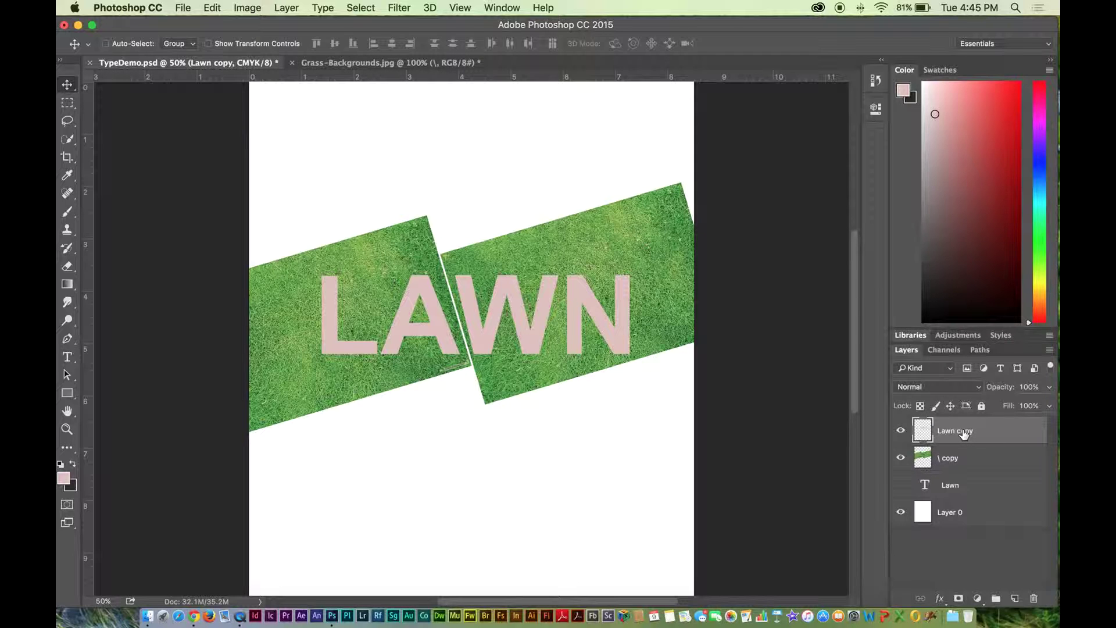
pyautogui.press('super')
pyautogui.press('super+a')
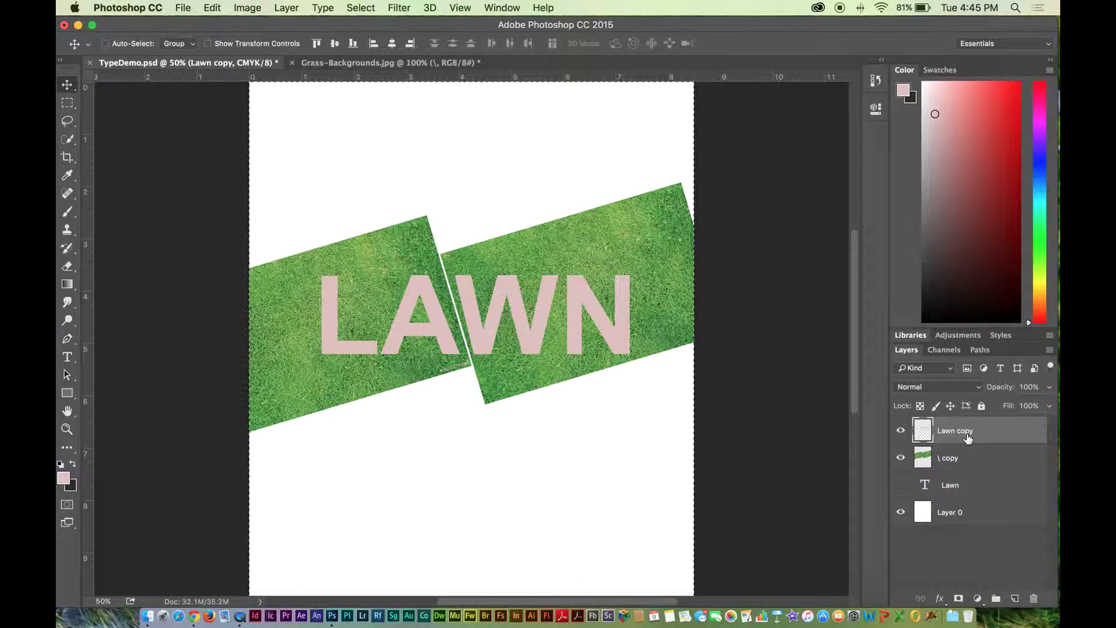
pyautogui.keyDown('super'); pyautogui.click(922, 430); pyautogui.keyUp('super')
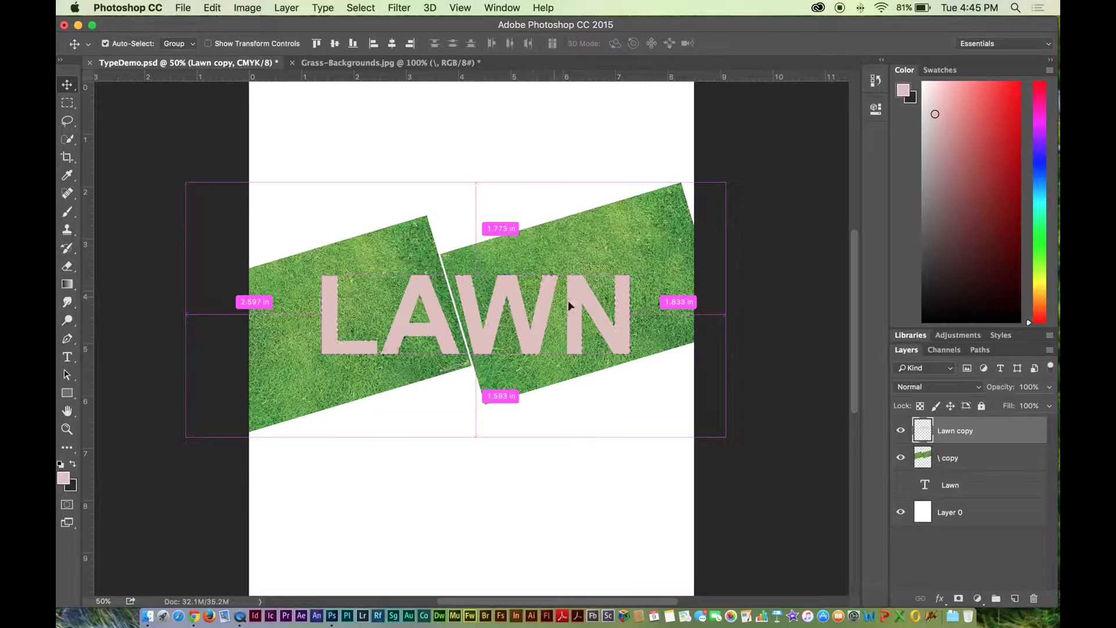
pyautogui.press('super+plus')
pyautogui.press('super+plus')
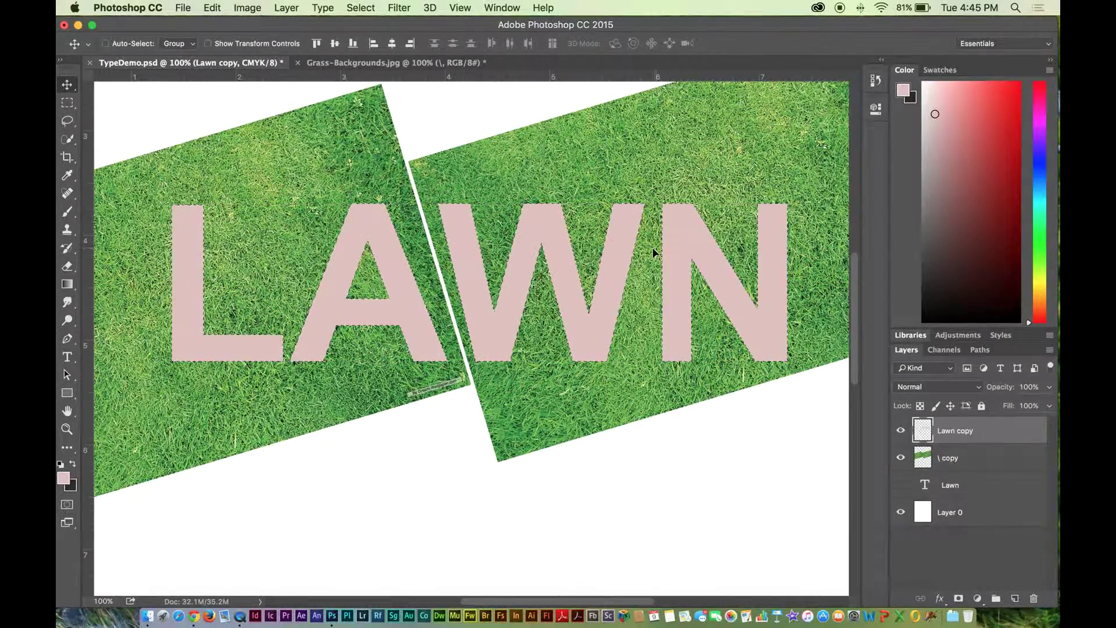
pyautogui.click(901, 431)
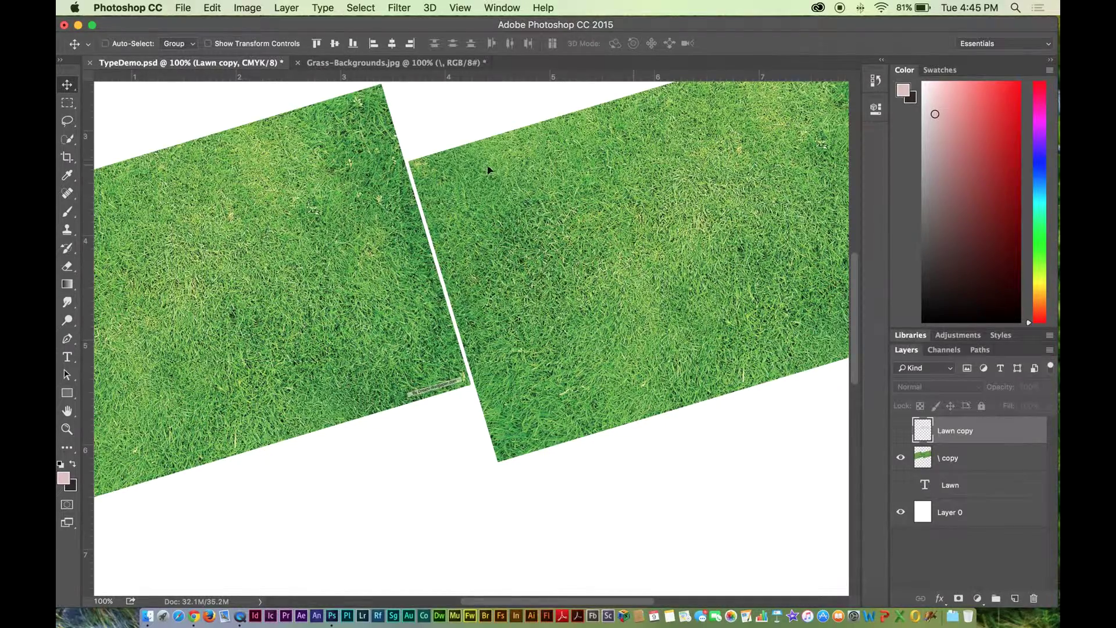
pyautogui.press('super')
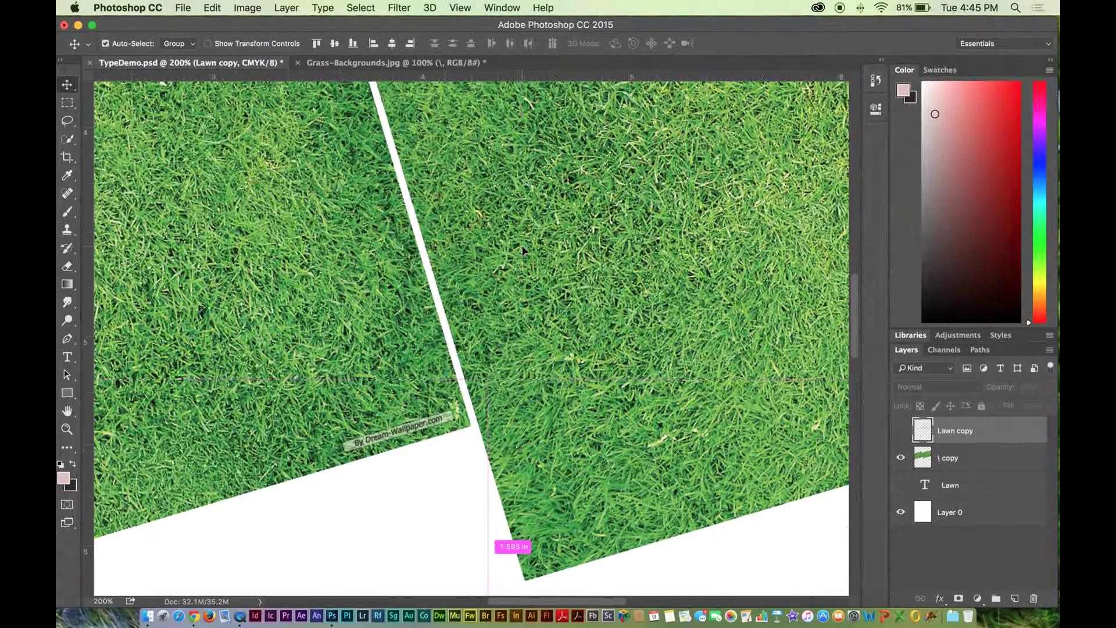
pyautogui.press('super+minus')
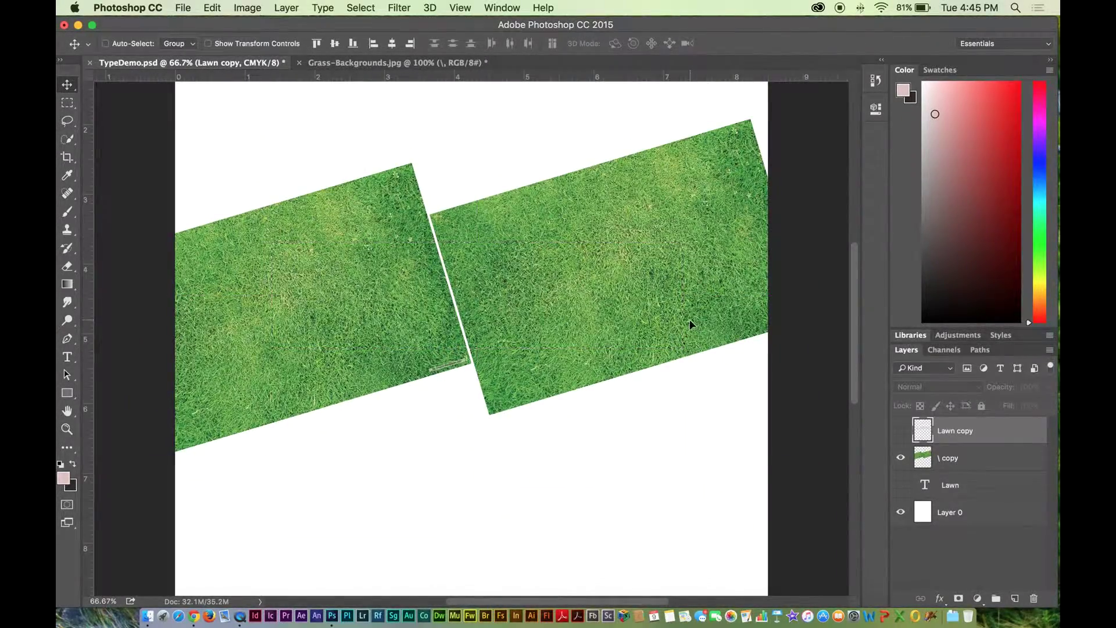
# - Undo the recent changes back to the state before the two grass layers were merged
pyautogui.press('super+a')
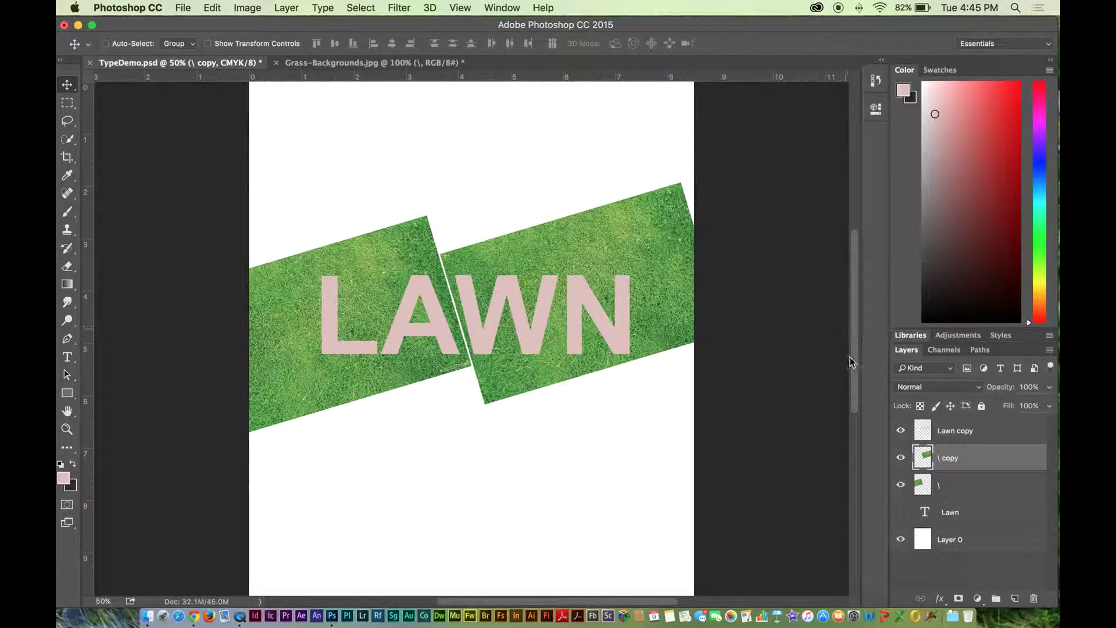
# - Merge the two adjoining grass layers into a single layer
pyautogui.keyDown('shift'); pyautogui.click(974, 491); pyautogui.keyUp('shift')
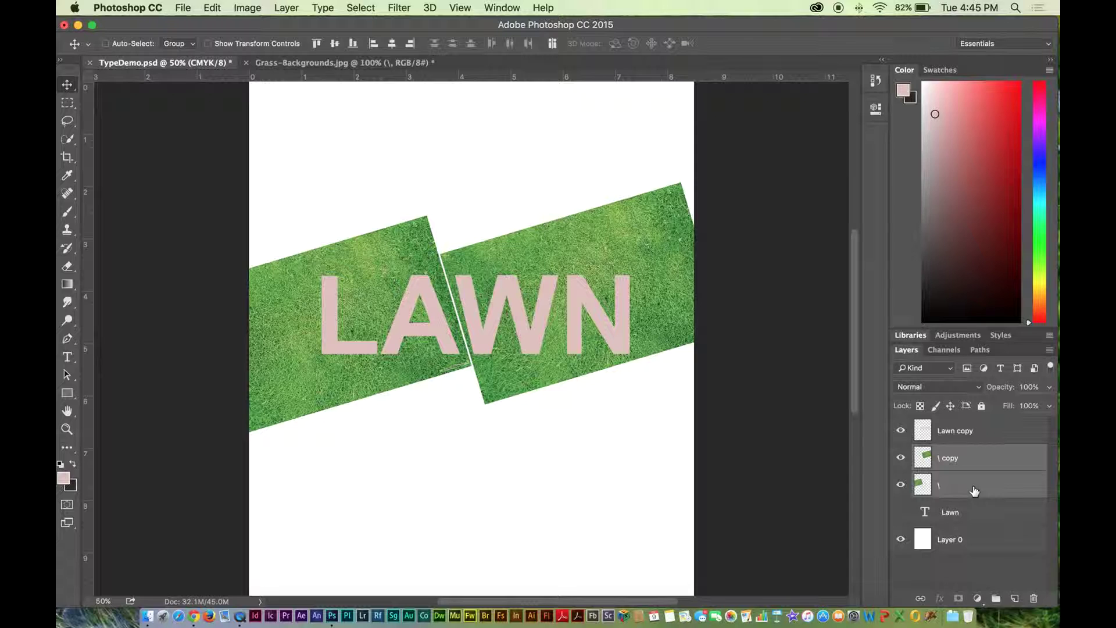
pyautogui.rightClick(998, 464)
pyautogui.click(906, 411)
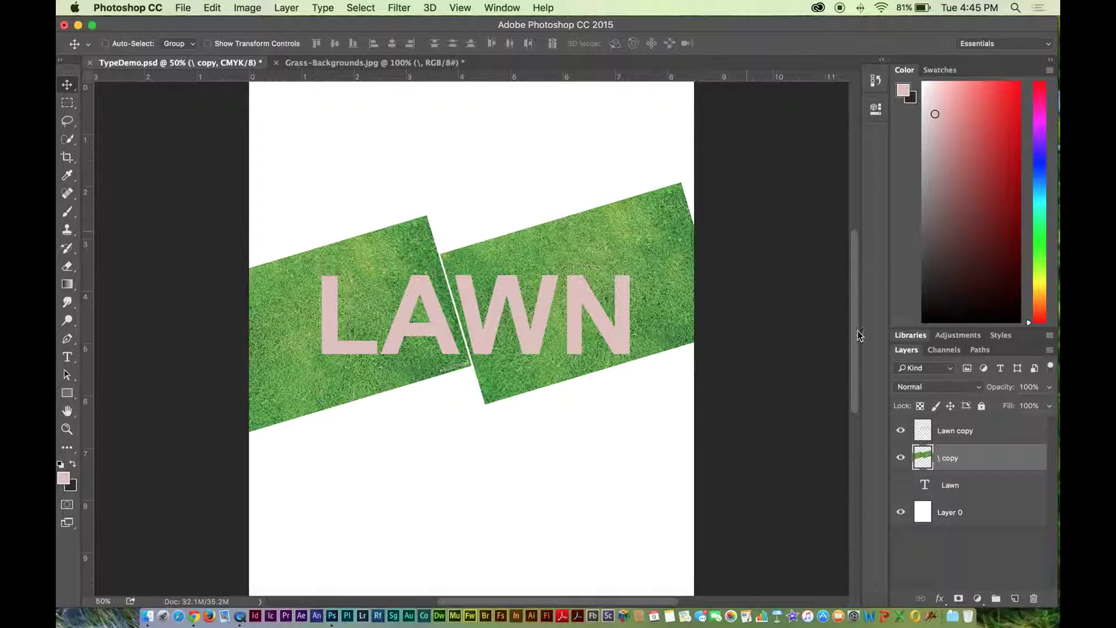
# - Load the Lawn copy layer's letter shapes as a selection and hide that layer
pyautogui.click(963, 434)
pyautogui.press('super')
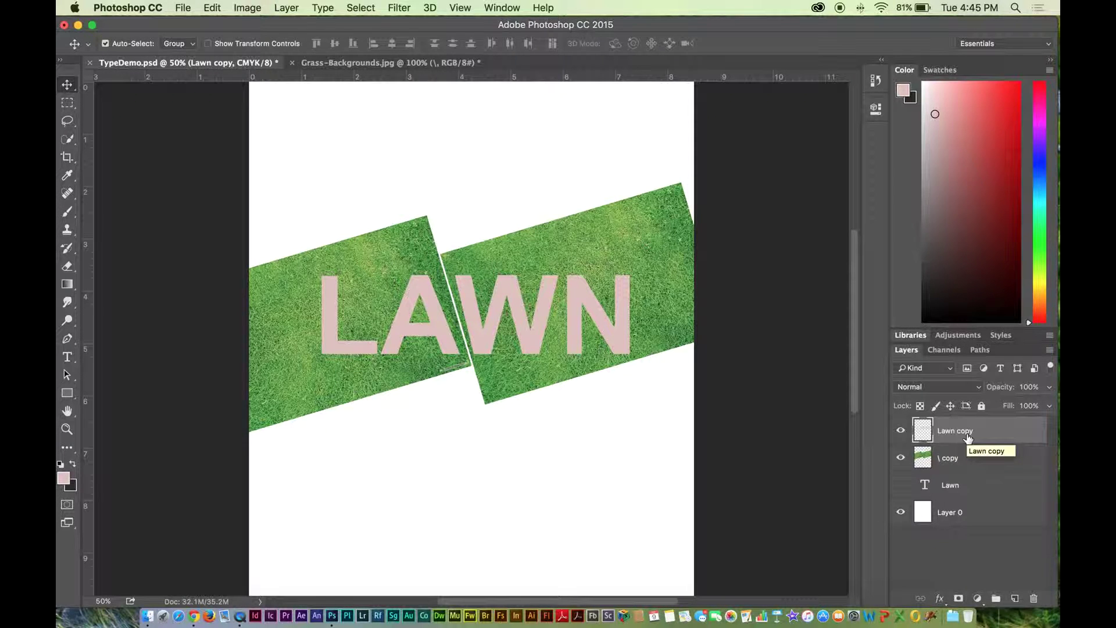
pyautogui.press('super+a')
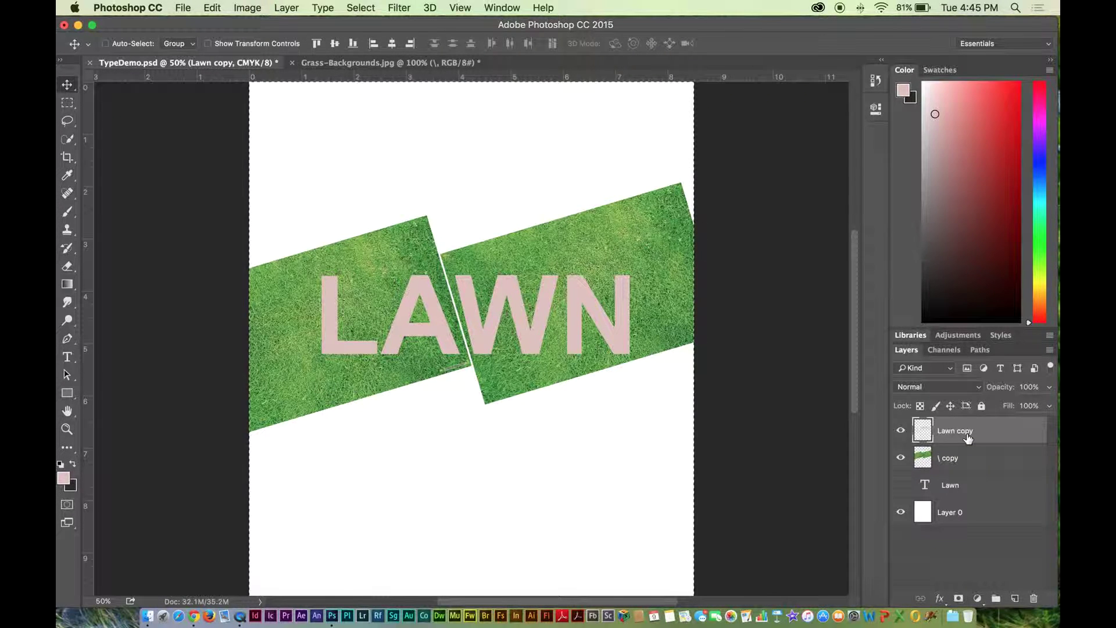
pyautogui.keyDown('super'); pyautogui.click(968, 437); pyautogui.keyUp('super')
pyautogui.press('super+h')
pyautogui.press('super+1')
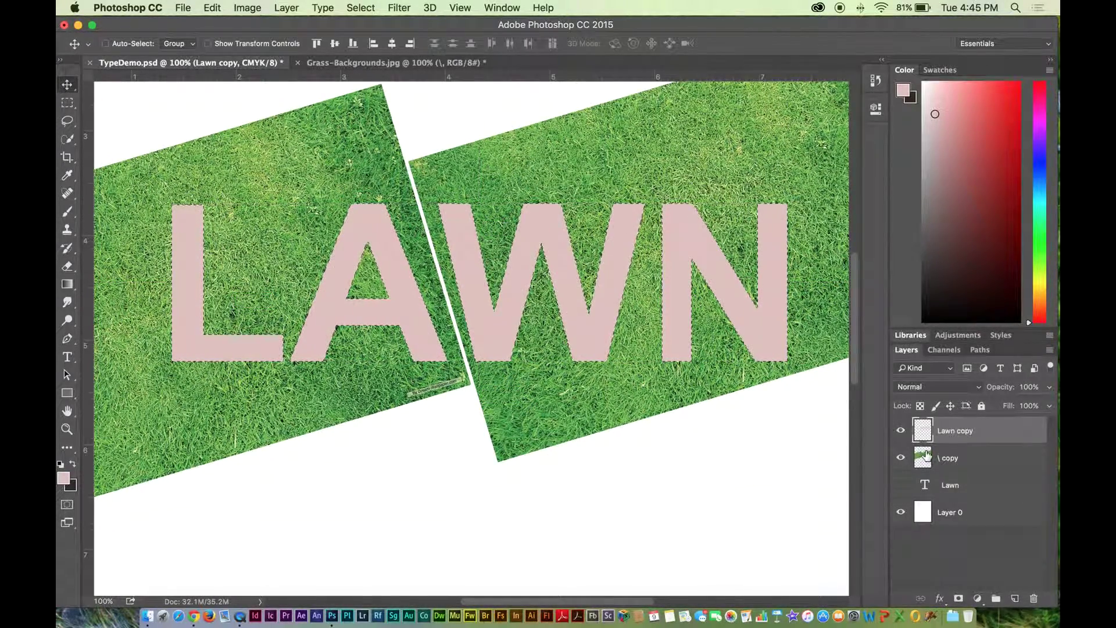
pyautogui.click(901, 431)
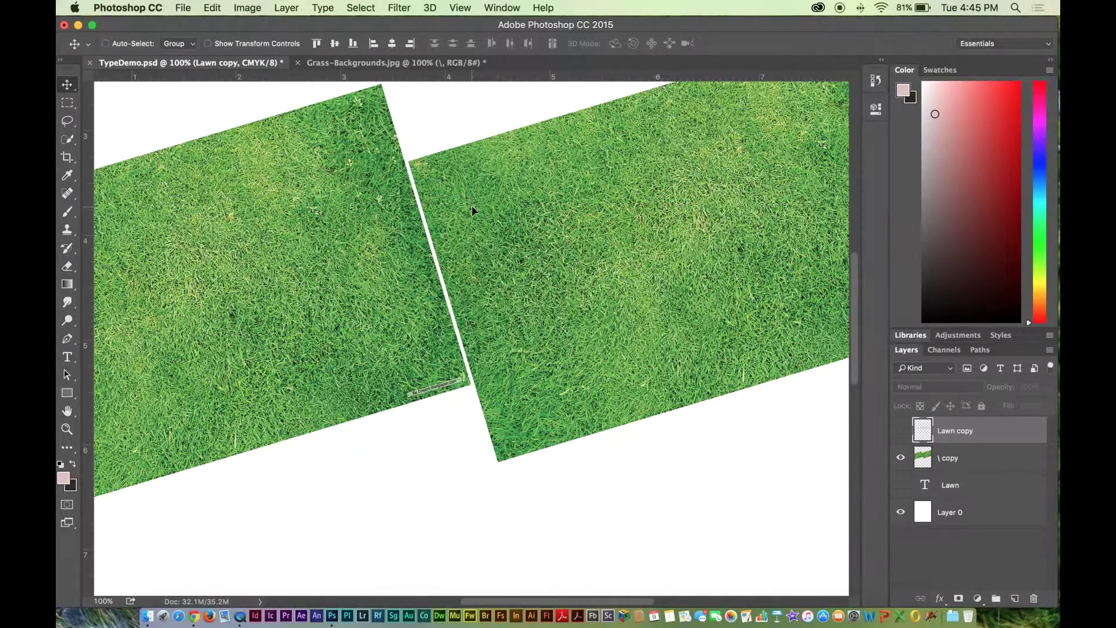
# - Invert the selection so that it covers everything outside the LAWN letter shapes
pyautogui.press('super+equal')
pyautogui.press('super+minus')
pyautogui.press('super+minus')
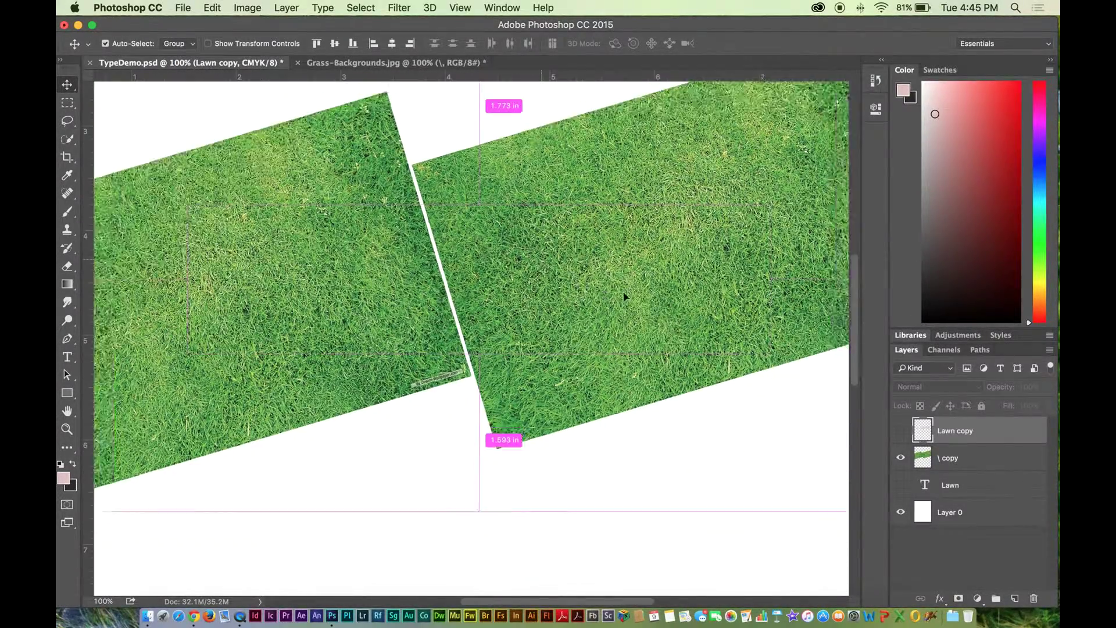
pyautogui.press('super+a')
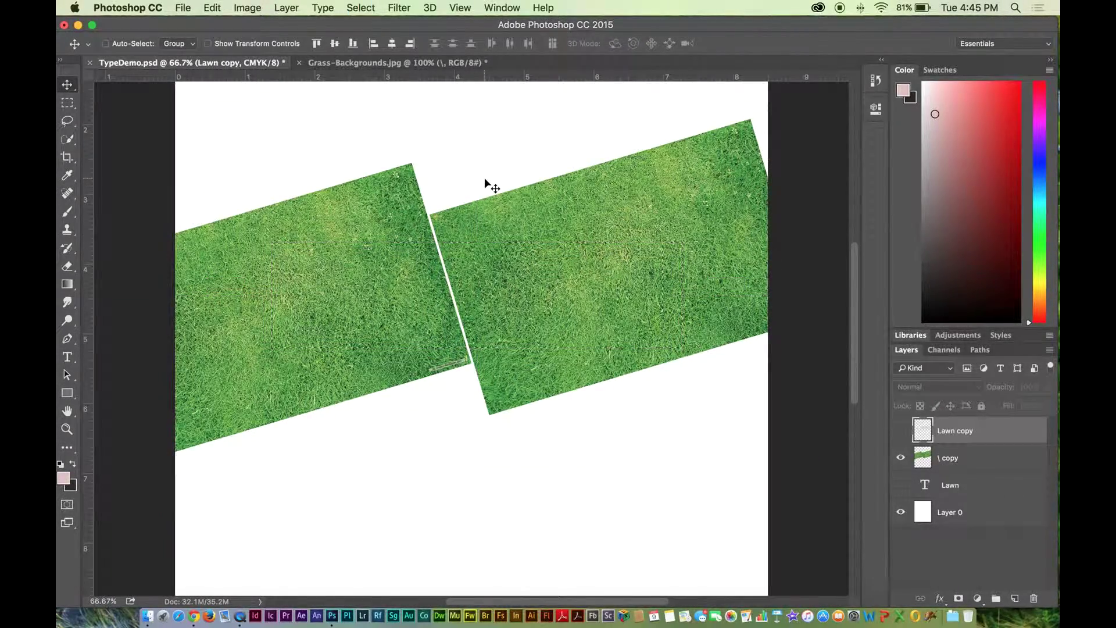
pyautogui.click(313, 6)
pyautogui.moveTo(286, 5)
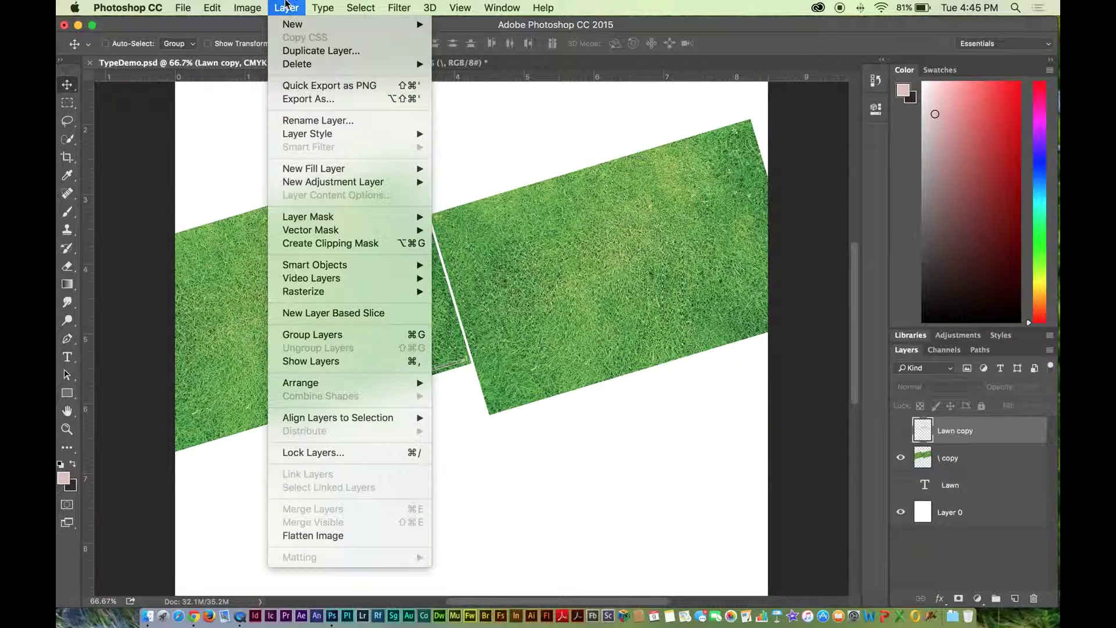
pyautogui.moveTo(337, 292)
pyautogui.moveTo(360, 7)
pyautogui.click(577, 193)
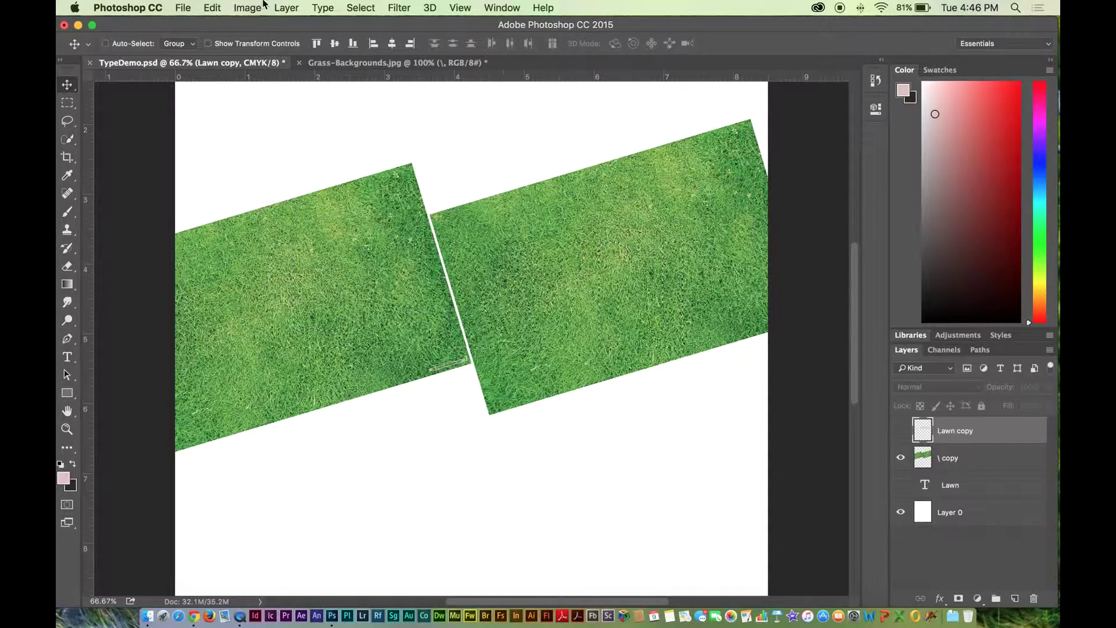
pyautogui.click(239, 5)
pyautogui.click(576, 247)
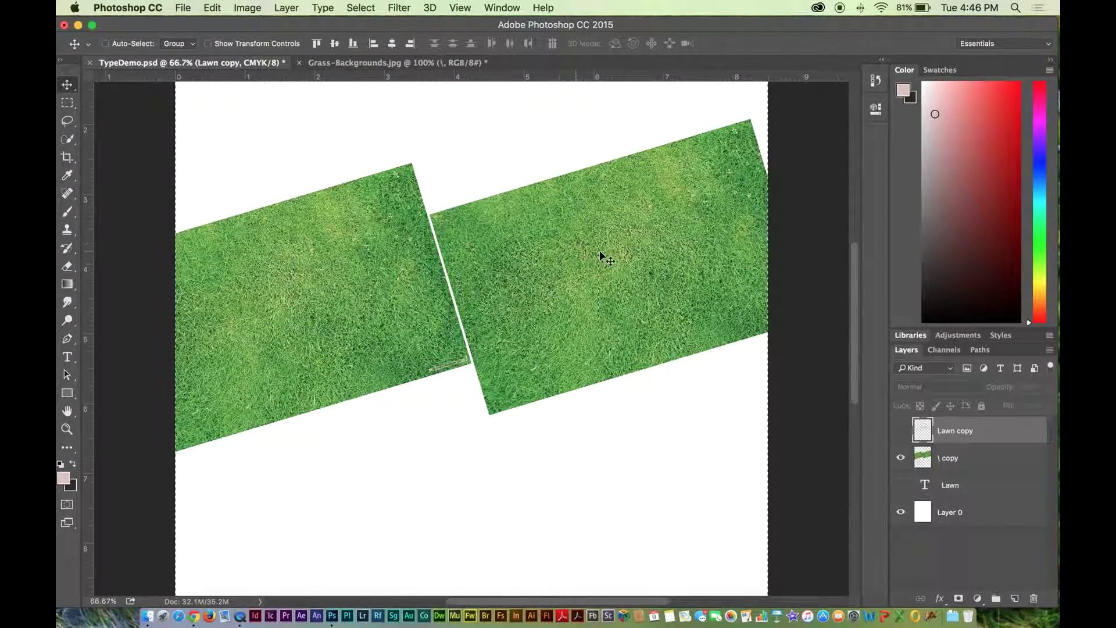
# - Delete the grass outside the letters from the merged grass layer, deselect, and reposition the grass-filled LAWN word on the page
pyautogui.click(981, 462)
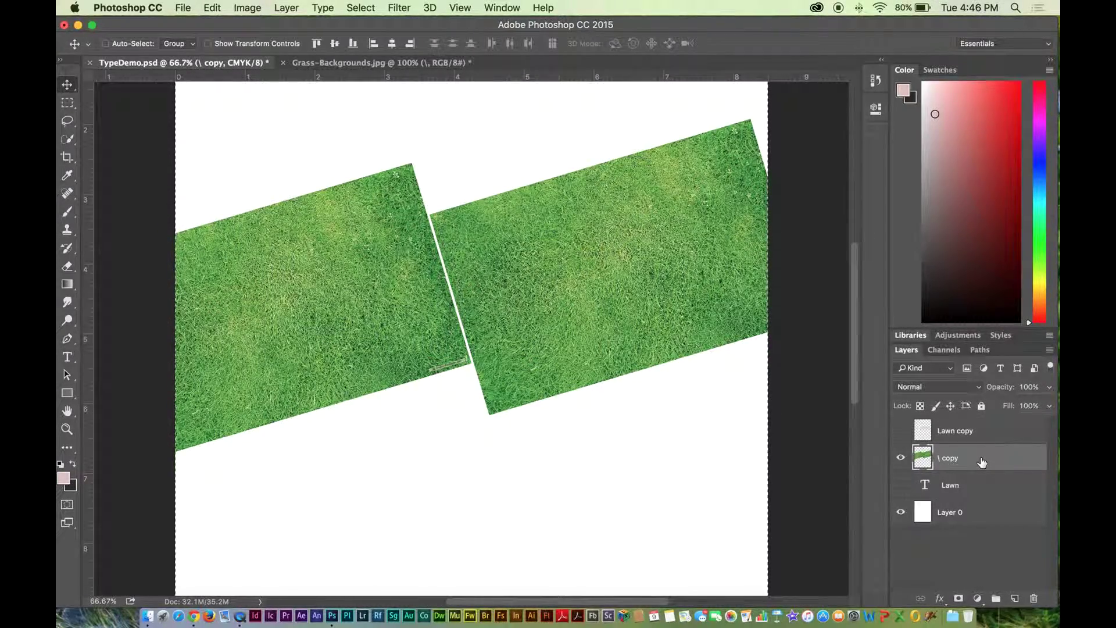
pyautogui.press('super+alt+g')
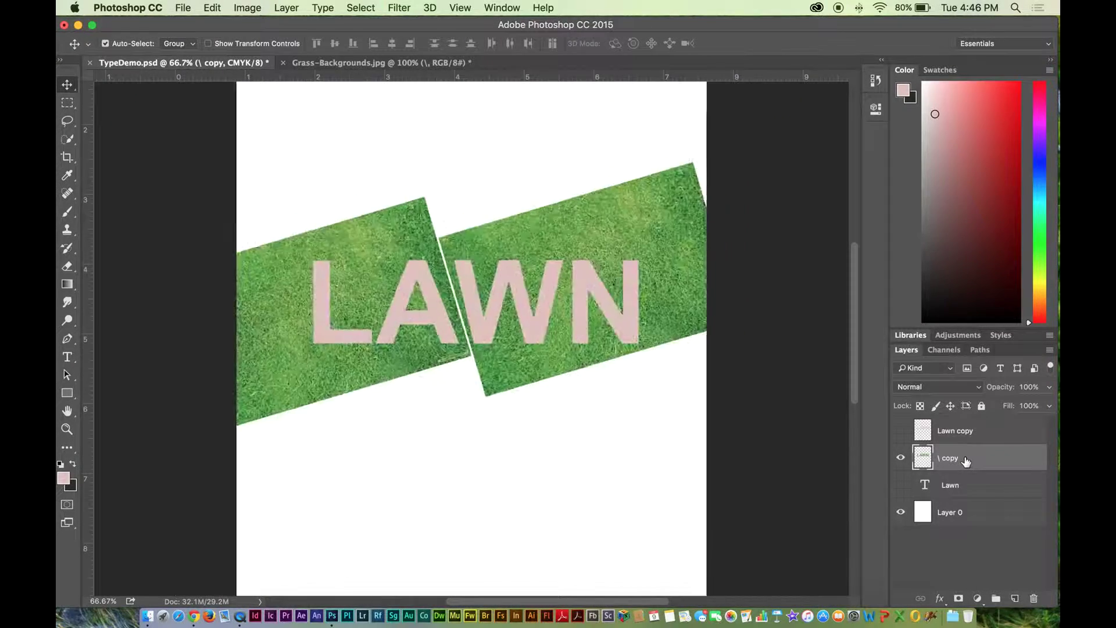
pyautogui.moveTo(601, 326); pyautogui.dragTo(625, 321)
pyautogui.press('super+1')
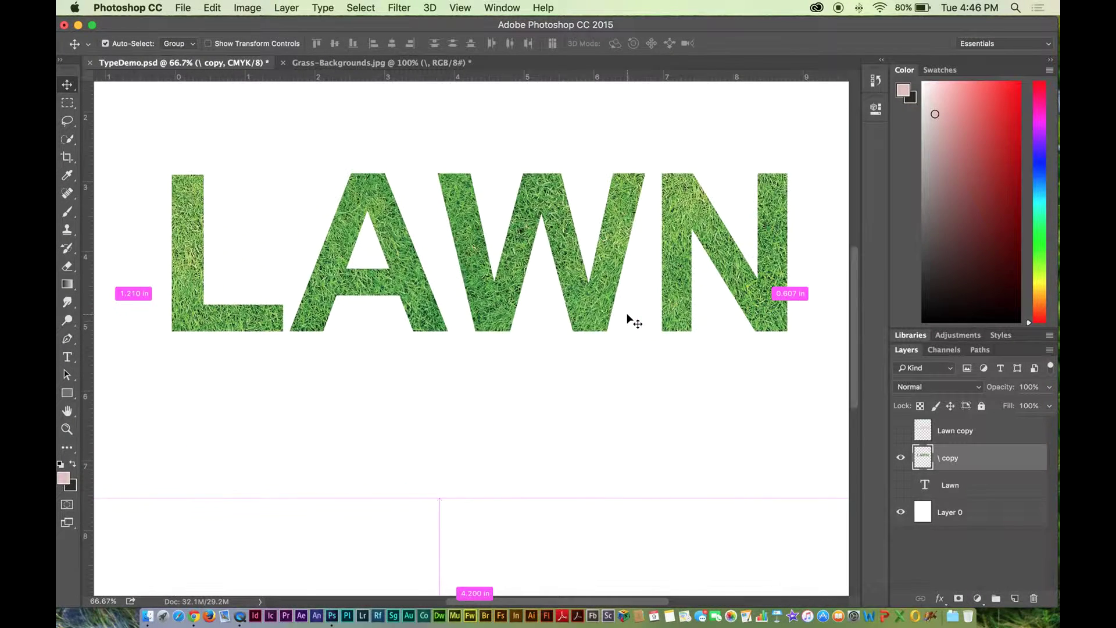
pyautogui.moveTo(630, 319); pyautogui.dragTo(590, 272)
pyautogui.scroll(2, 590, 271)
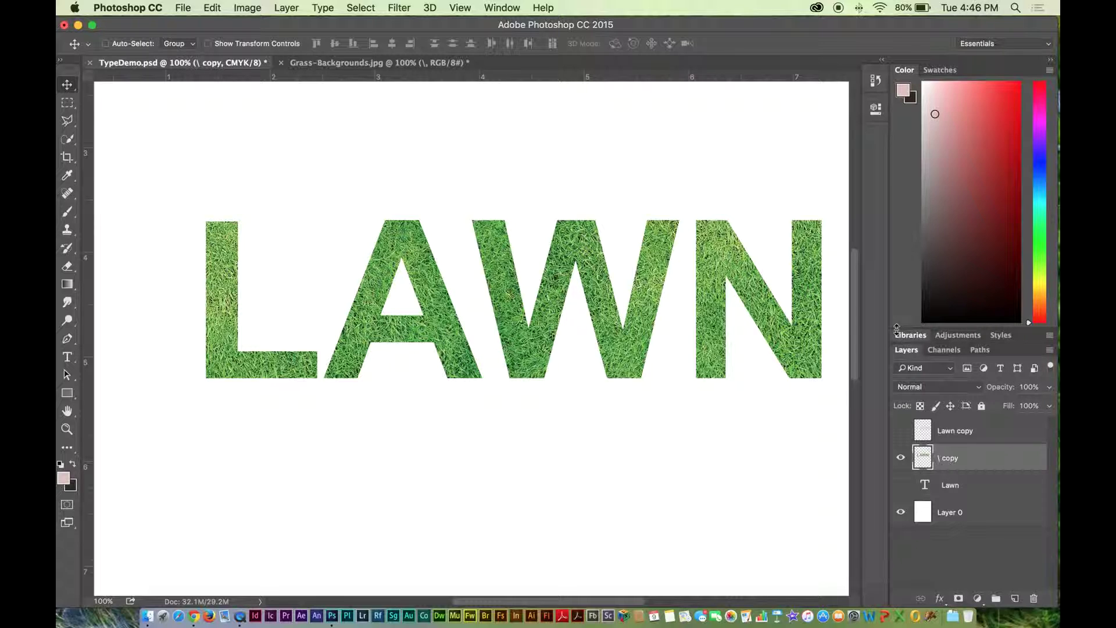
# - Add a Bevel & Emboss effect to the grass letter layer and move the Layer Style dialog clear of the letter N
pyautogui.click(942, 600)
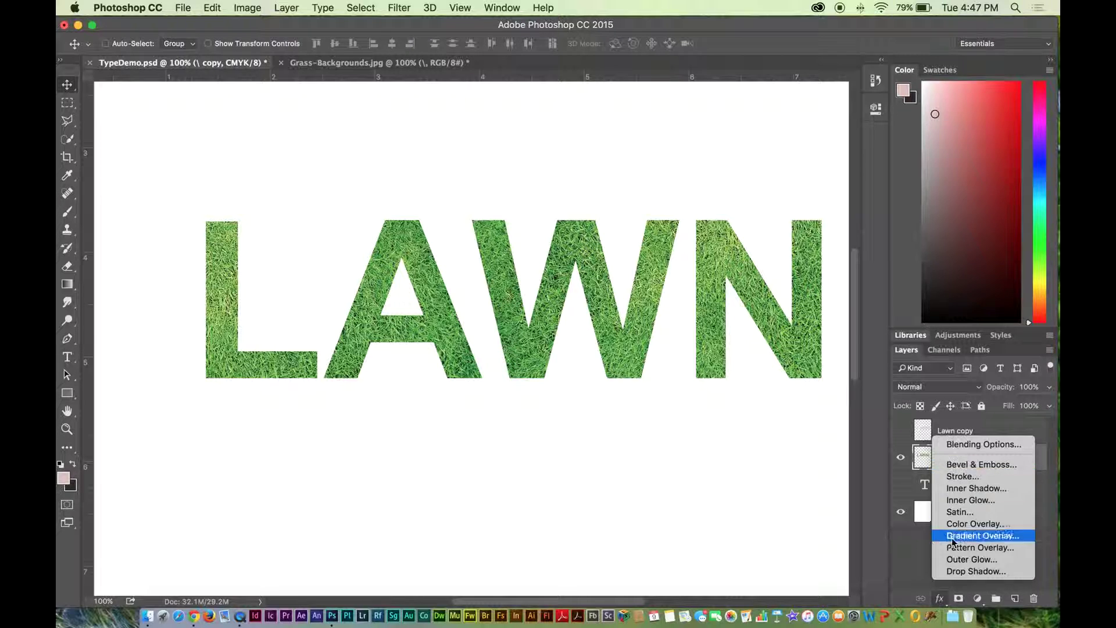
pyautogui.click(968, 464)
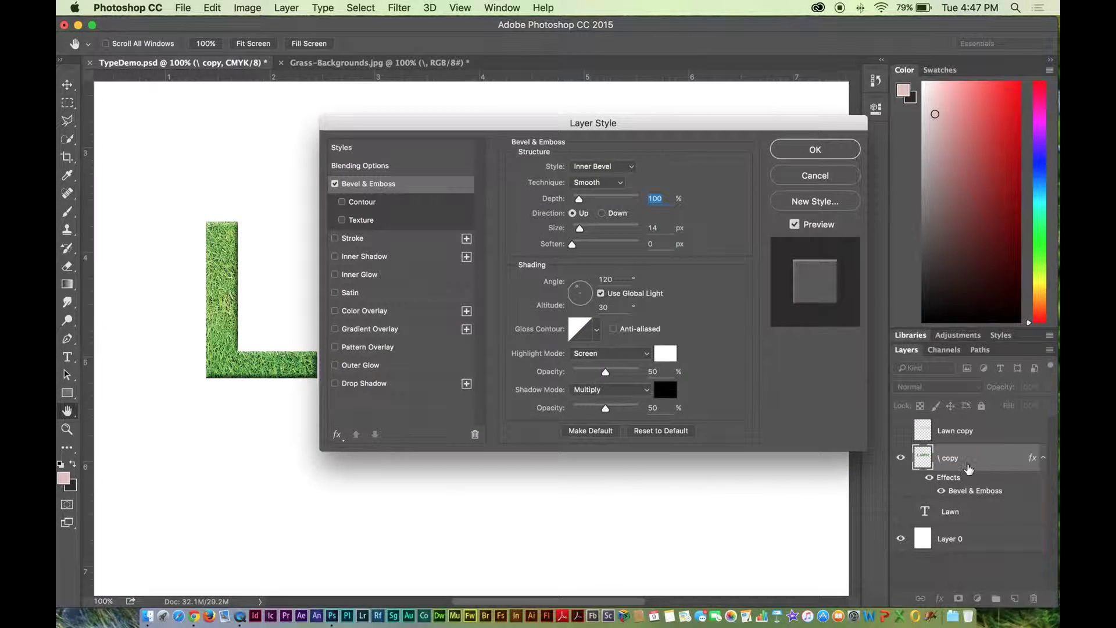
pyautogui.moveTo(390, 129); pyautogui.dragTo(354, 82)
pyautogui.moveTo(611, 83); pyautogui.dragTo(646, 93)
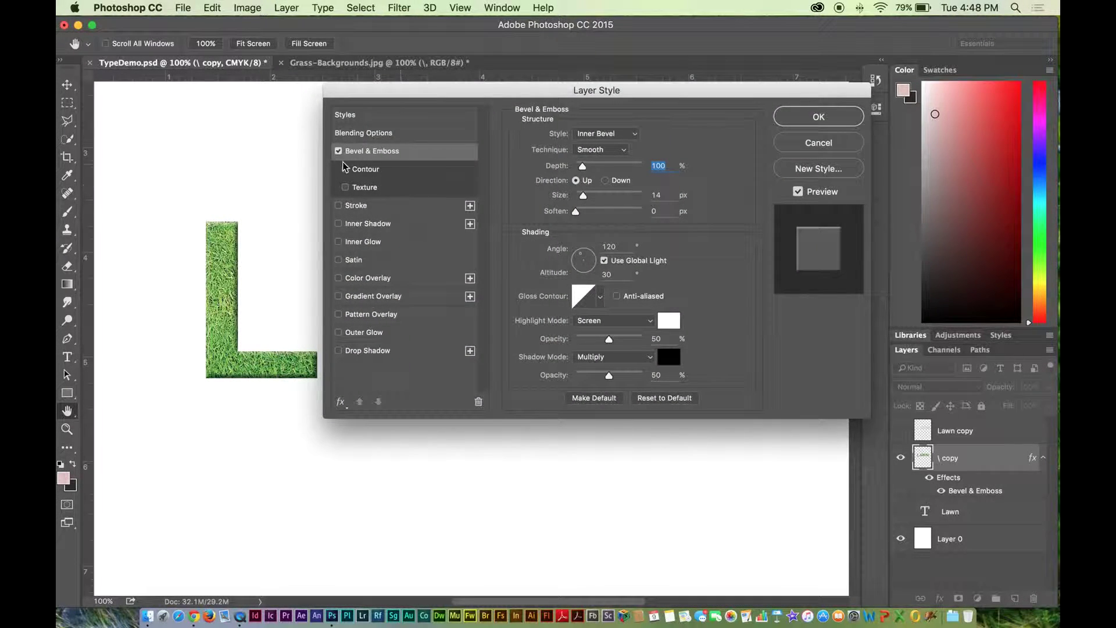
pyautogui.moveTo(357, 95); pyautogui.dragTo(158, 105)
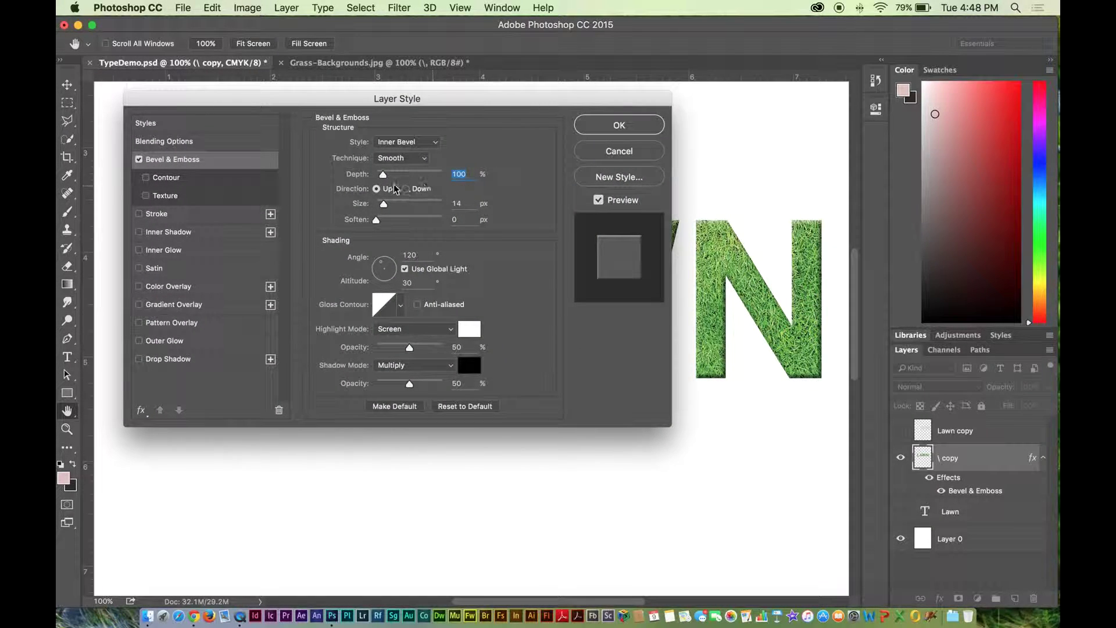
pyautogui.moveTo(393, 99); pyautogui.dragTo(376, 97)
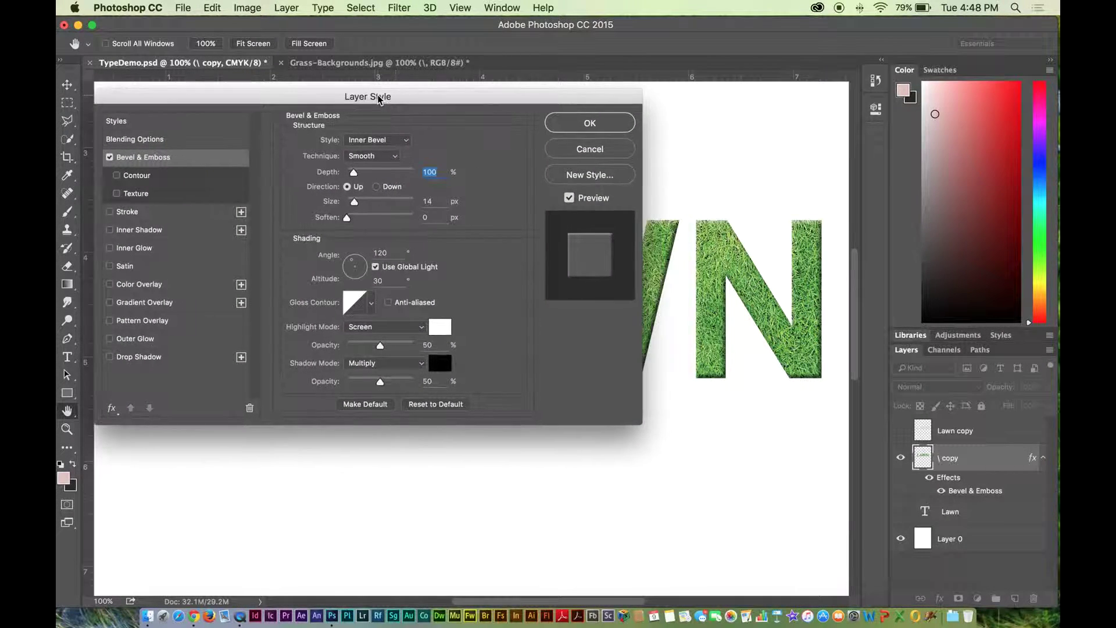
# - Set the bevel's depth to 365%, direction to Up, size to 35 px, light angle to 22° and altitude to 32°
pyautogui.moveTo(366, 173); pyautogui.dragTo(383, 175)
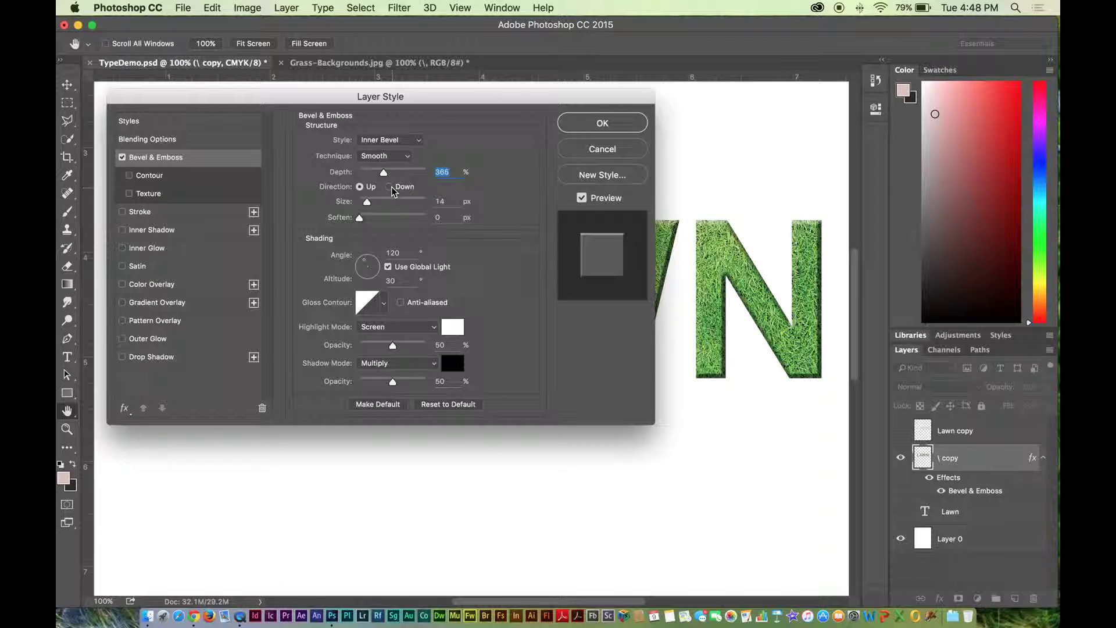
pyautogui.click(389, 187)
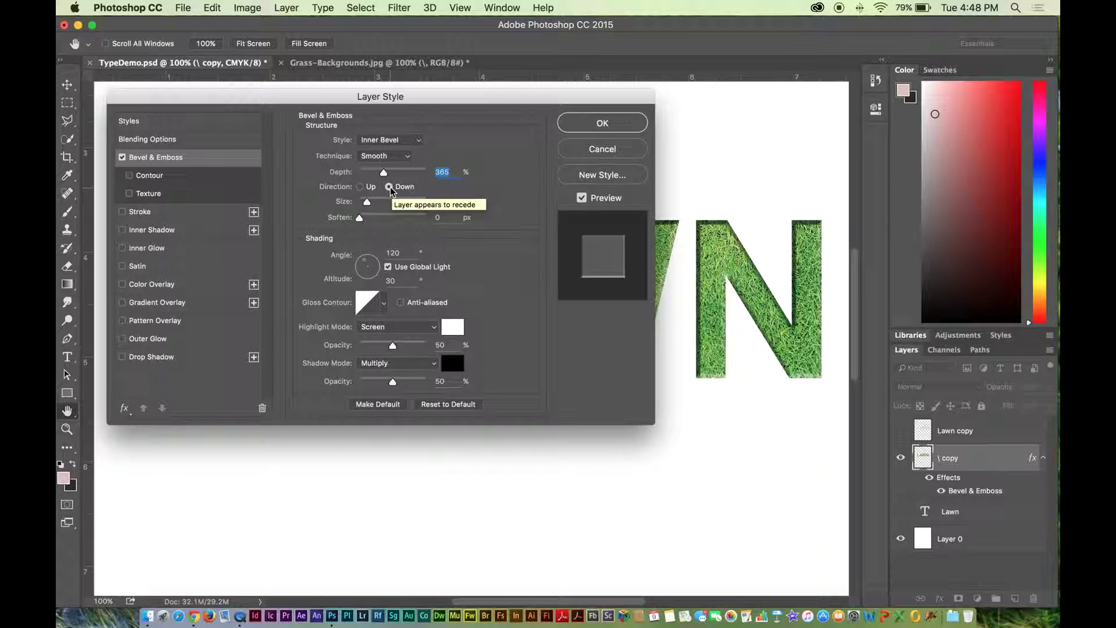
pyautogui.click(361, 187)
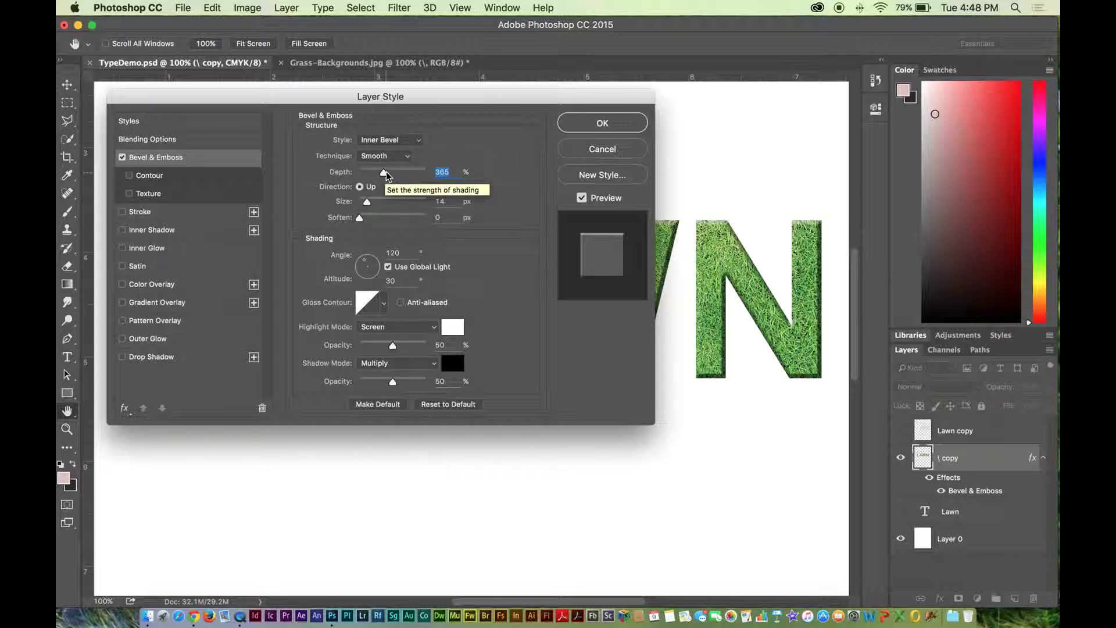
pyautogui.moveTo(368, 202)
pyautogui.mouseDown()
pyautogui.moveTo(379, 204)
pyautogui.moveTo(365, 222)
pyautogui.moveTo(411, 222)
pyautogui.moveTo(328, 220)
pyautogui.moveTo(371, 204)
pyautogui.moveTo(375, 212)
pyautogui.mouseUp()
pyautogui.moveTo(366, 255); pyautogui.dragTo(374, 264)
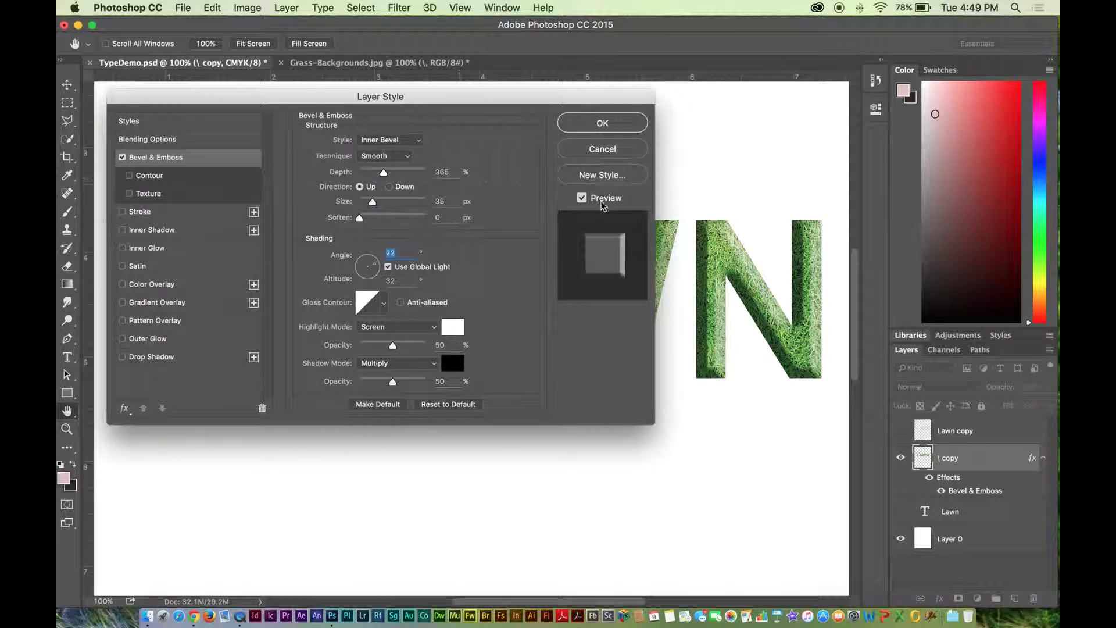
# - Enable the bevel's Contour and Texture, and set the texture's scale to 245% and depth to -91%
pyautogui.click(129, 176)
pyautogui.click(122, 158)
pyautogui.click(122, 158)
pyautogui.click(129, 194)
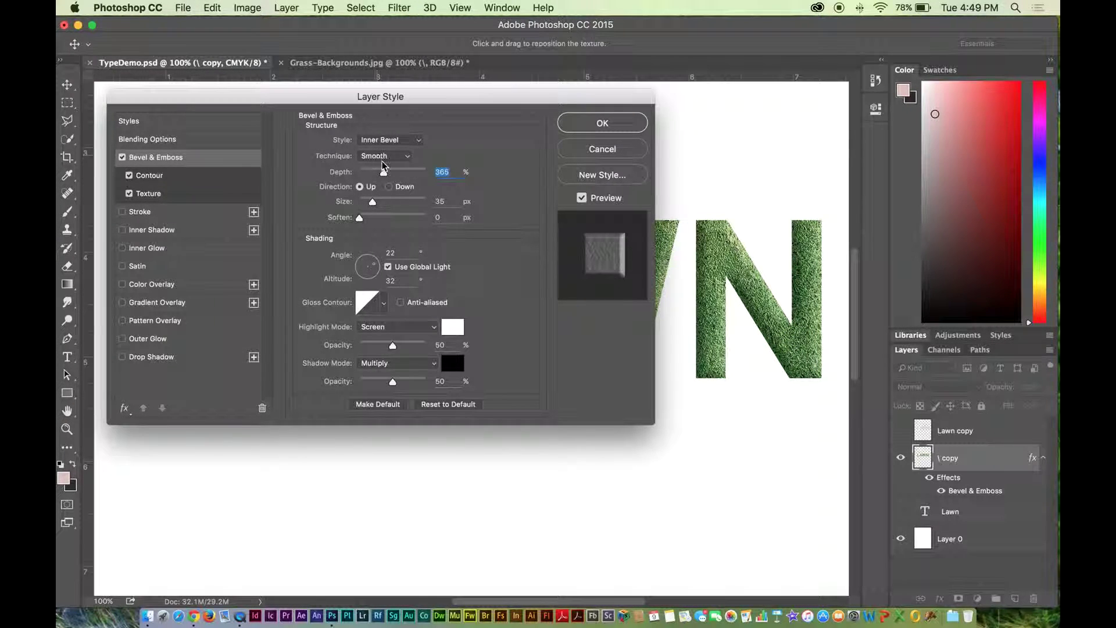
pyautogui.click(192, 194)
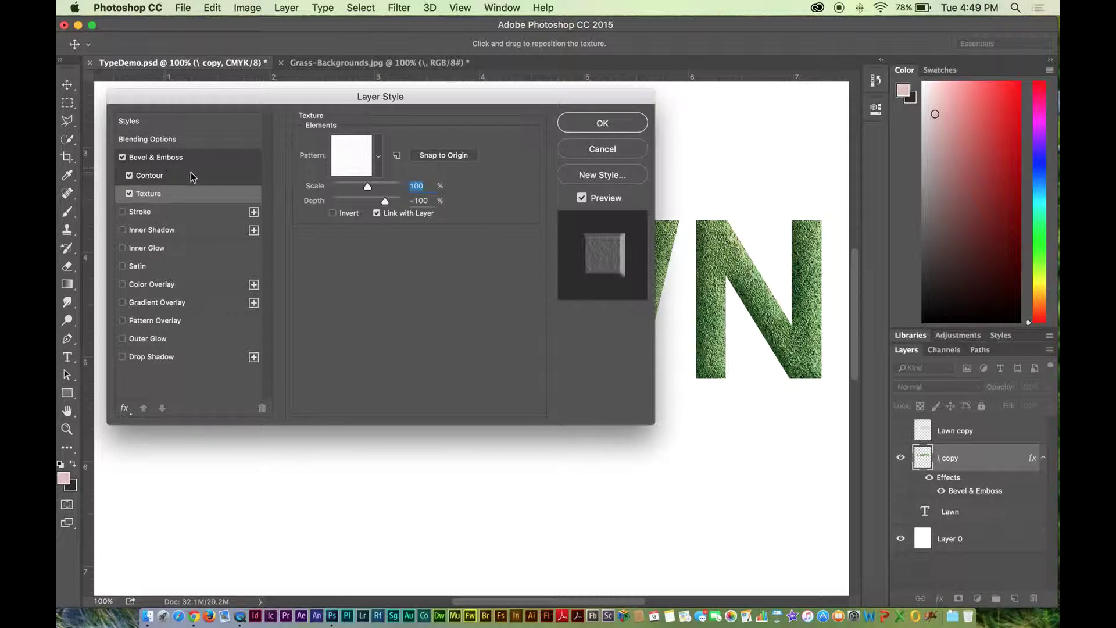
pyautogui.moveTo(367, 186); pyautogui.dragTo(373, 186)
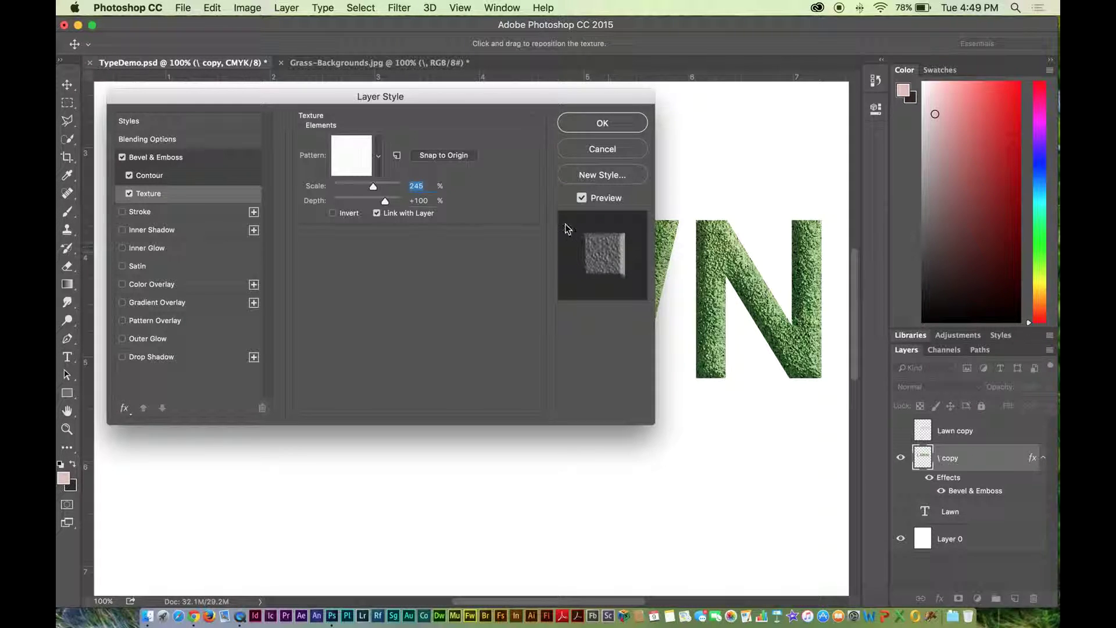
pyautogui.moveTo(384, 201); pyautogui.dragTo(354, 200)
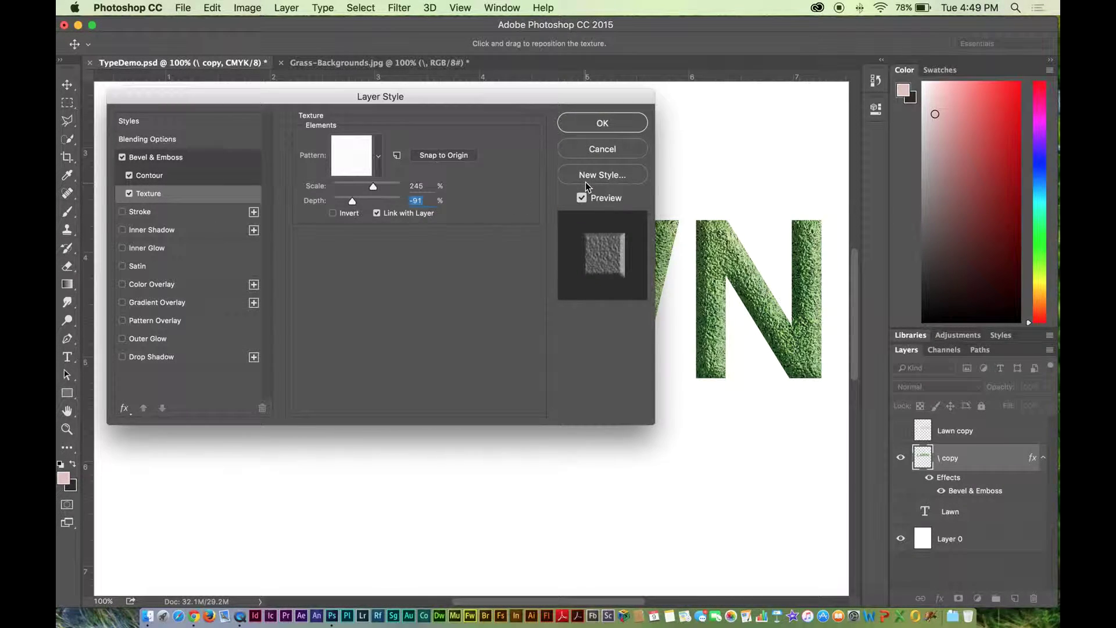
# - Add a Stroke effect to the grass letters with a size of 9 px and its position set to Center
pyautogui.click(139, 211)
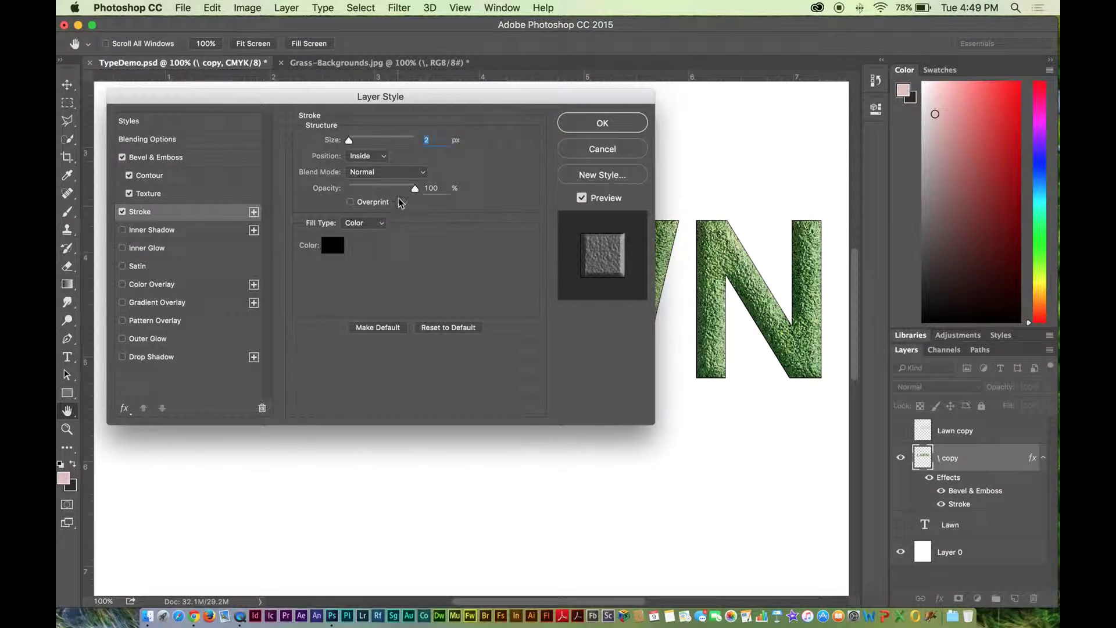
pyautogui.moveTo(352, 146); pyautogui.dragTo(353, 141)
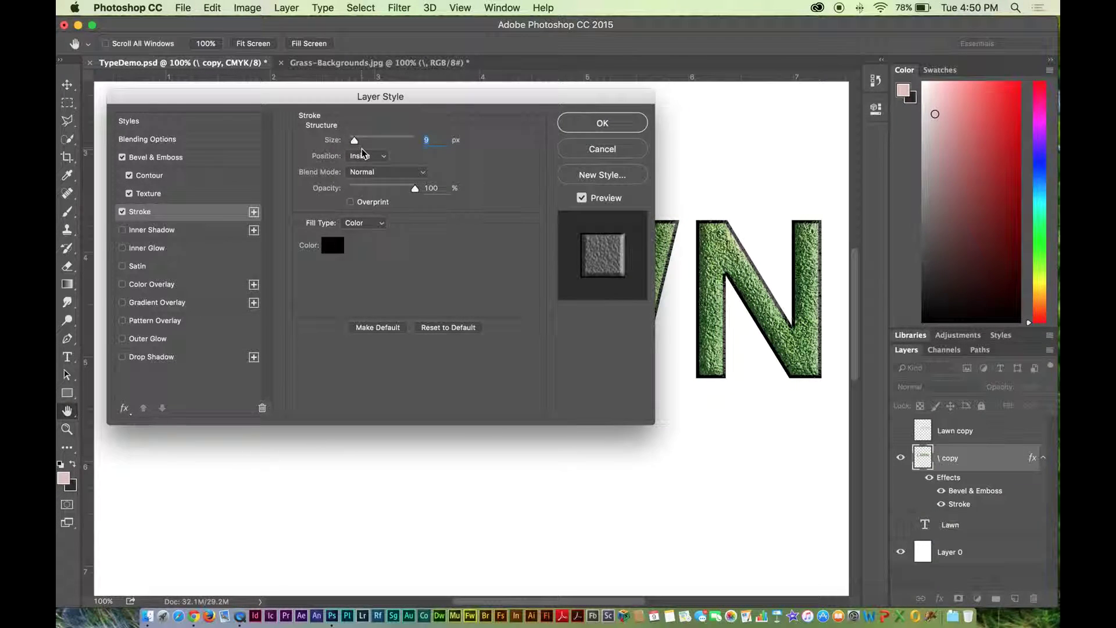
pyautogui.click(384, 158)
pyautogui.click(375, 145)
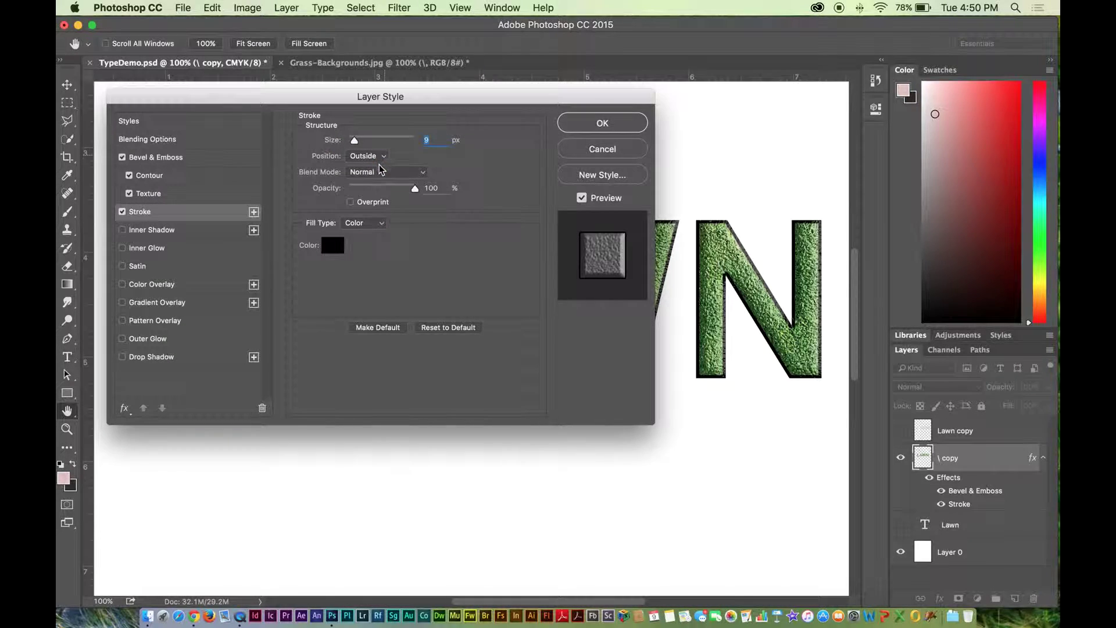
pyautogui.click(384, 156)
pyautogui.click(366, 177)
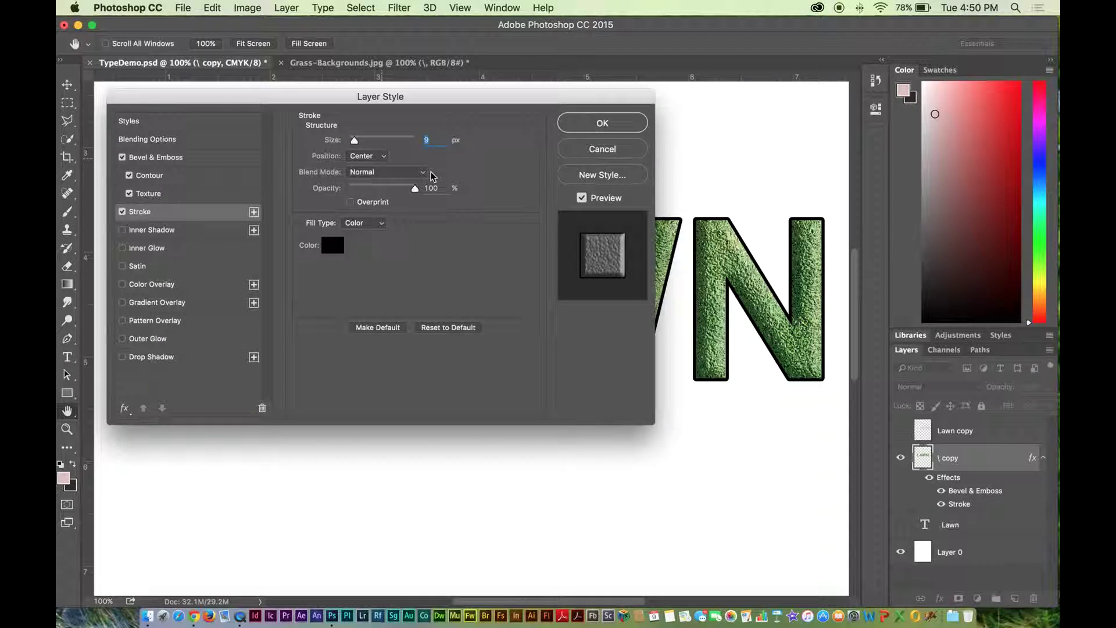
# - Change the stroke colour to bright green, #10fd48
pyautogui.click(344, 246)
pyautogui.click(317, 361)
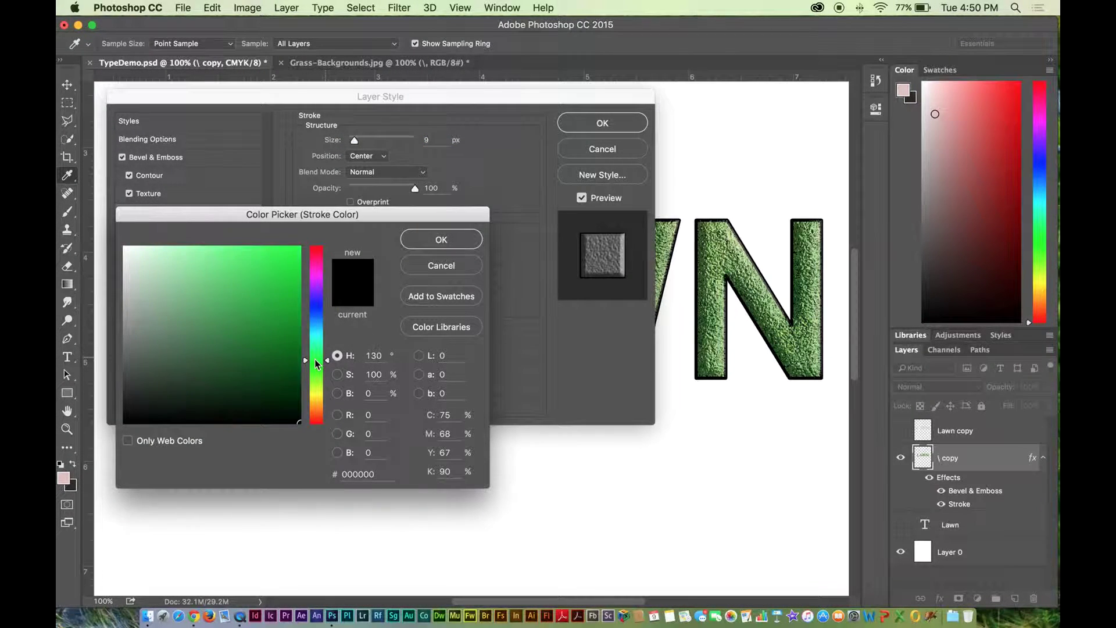
pyautogui.click(289, 248)
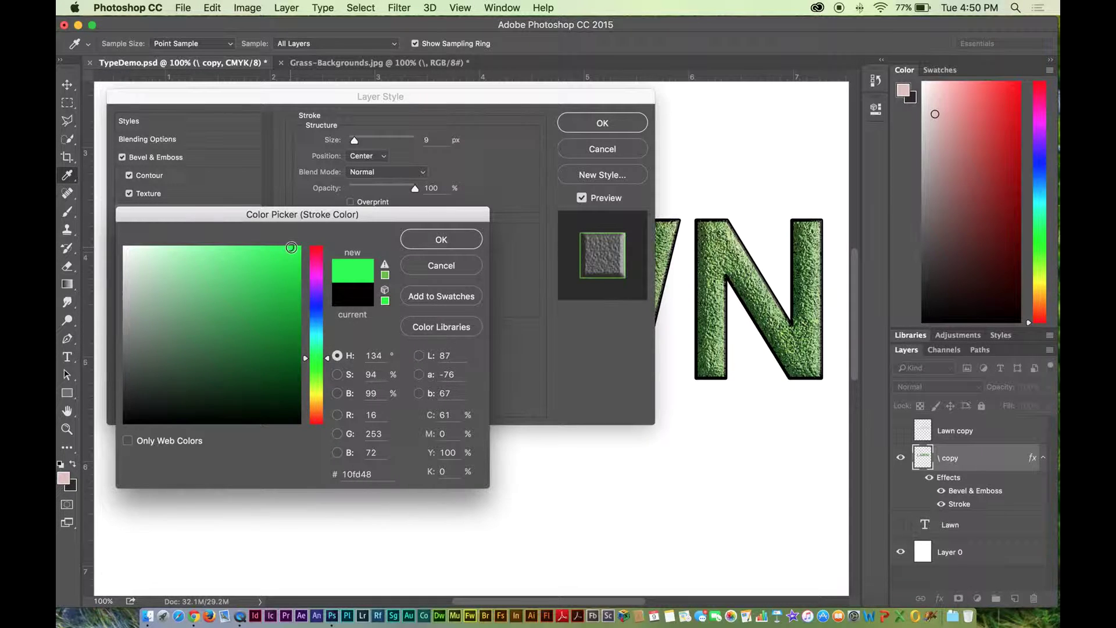
pyautogui.click(462, 240)
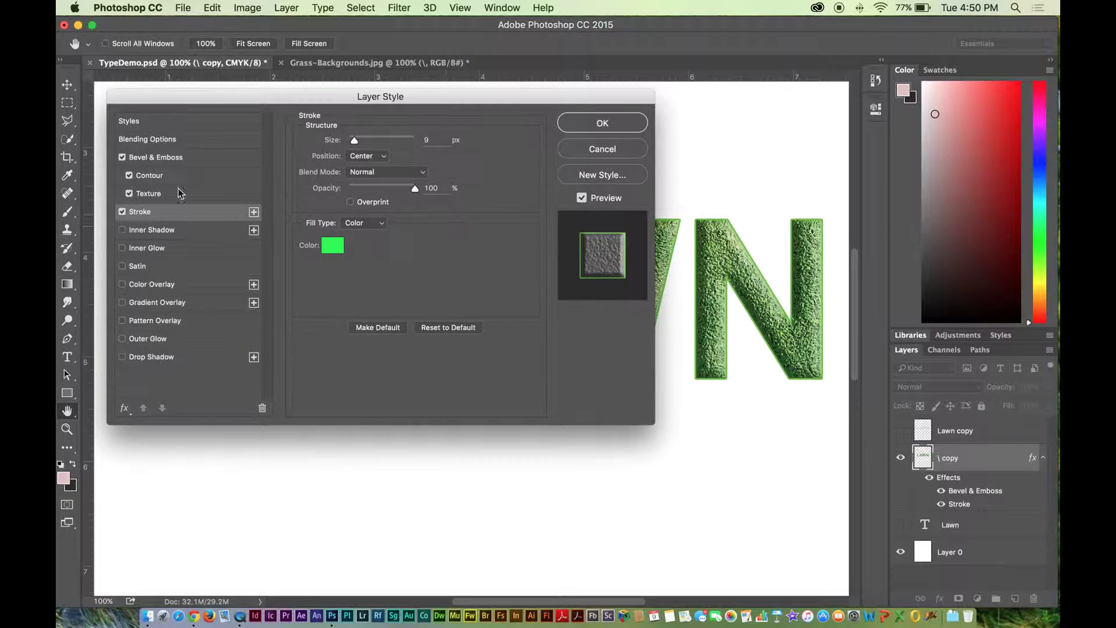
# - Disable the Texture, Contour, Stroke and Bevel & Emboss effects on the grass letters
pyautogui.click(150, 195)
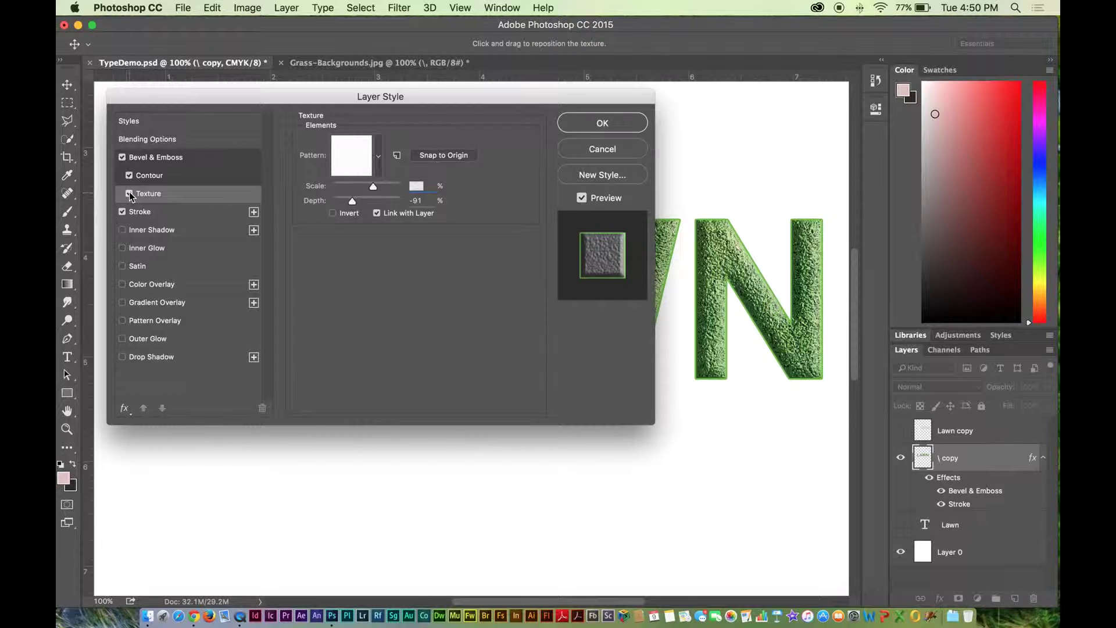
pyautogui.click(128, 194)
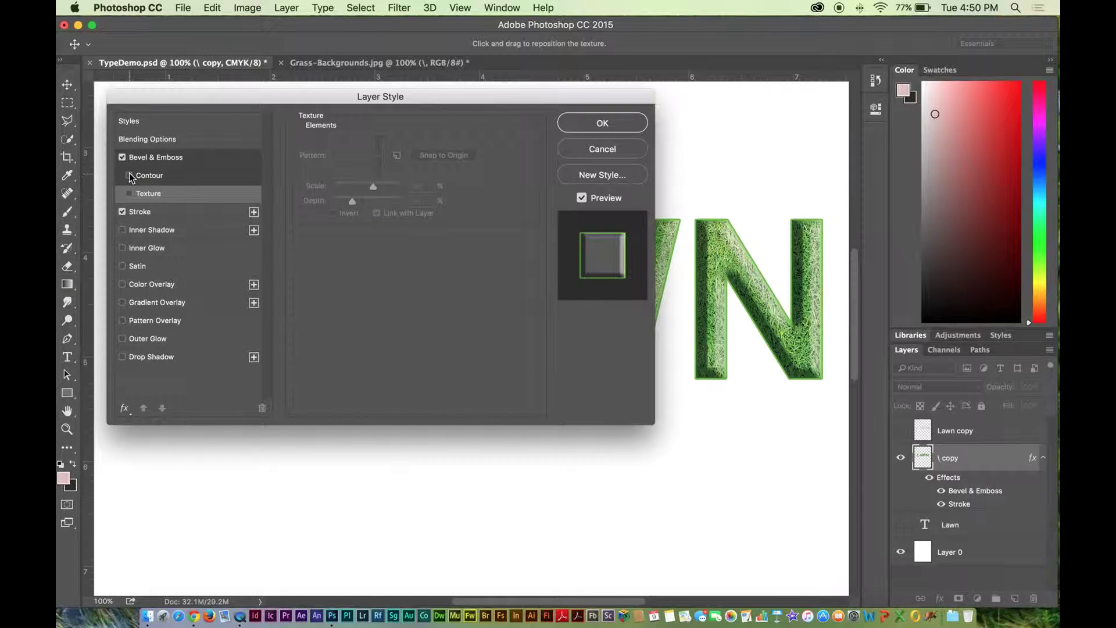
pyautogui.click(122, 211)
pyautogui.click(153, 231)
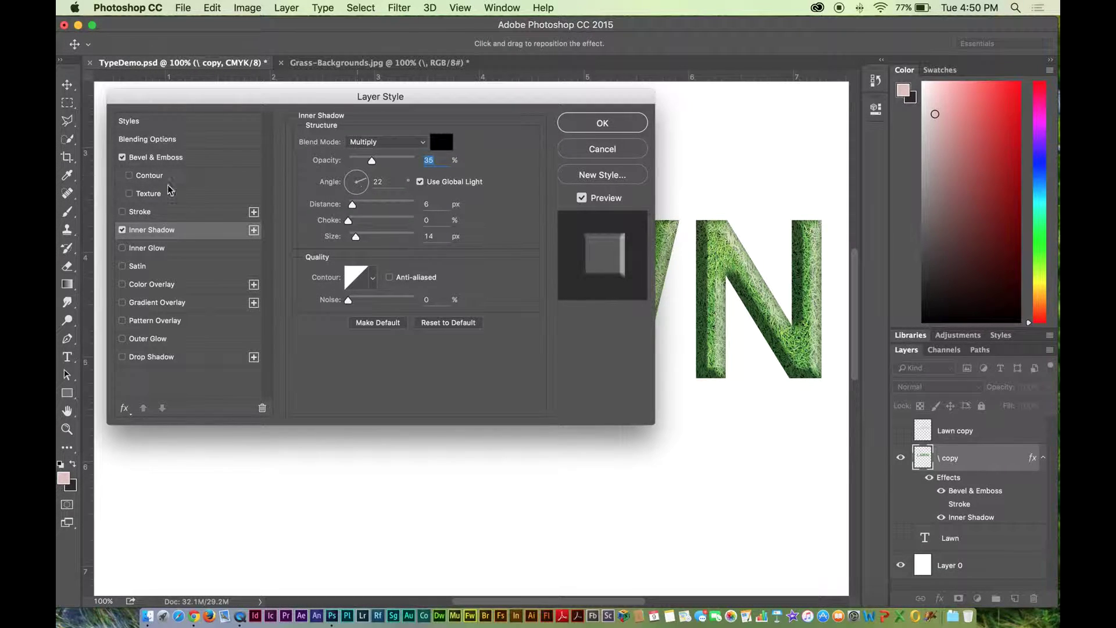
pyautogui.click(123, 230)
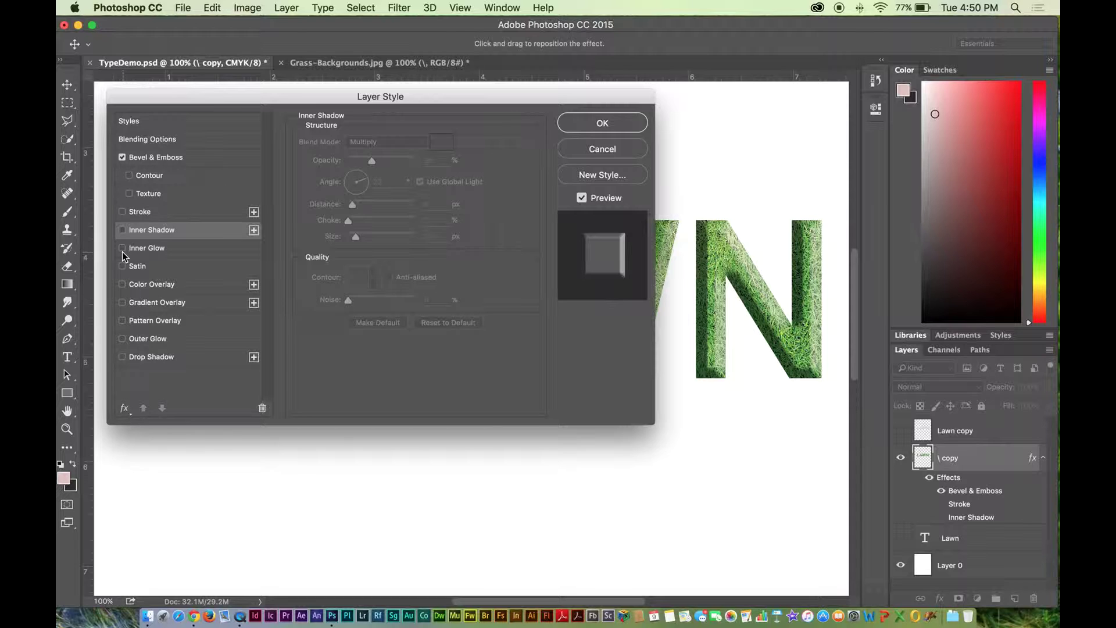
pyautogui.click(123, 157)
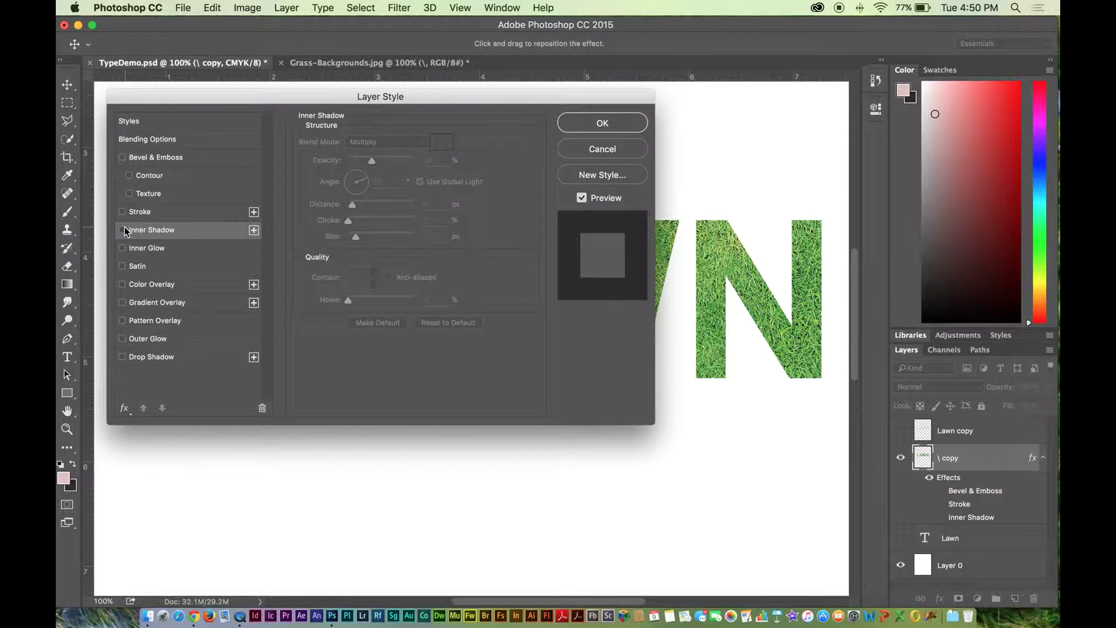
# - Enable the Inner Shadow on the grass letters and set its distance to 20 px
pyautogui.click(123, 230)
pyautogui.moveTo(352, 205); pyautogui.dragTo(364, 209)
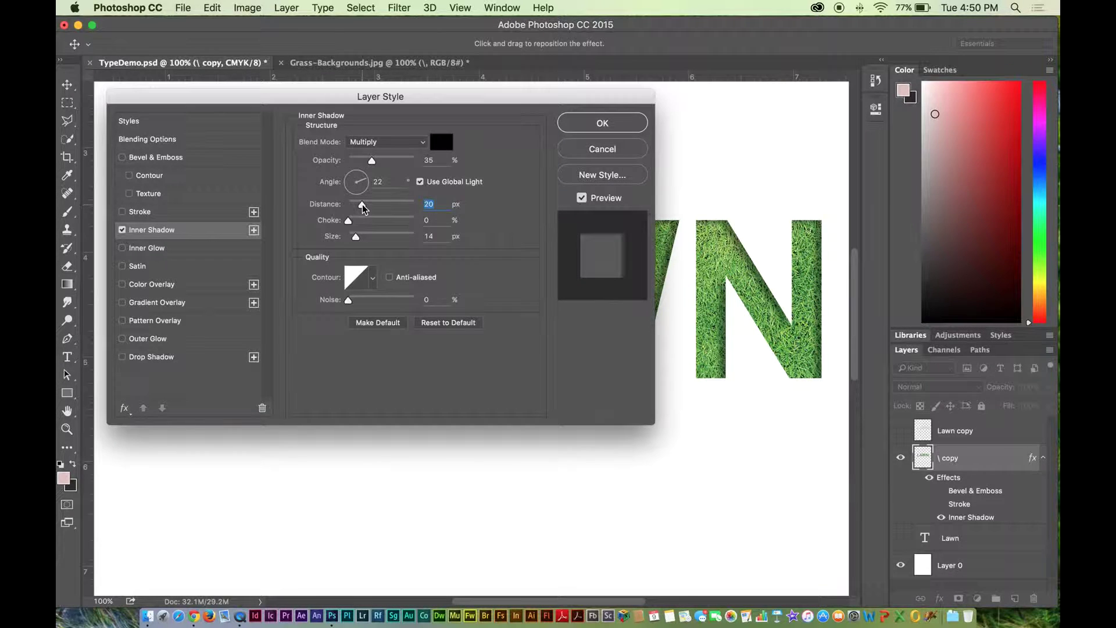
pyautogui.moveTo(501, 96); pyautogui.dragTo(523, 118)
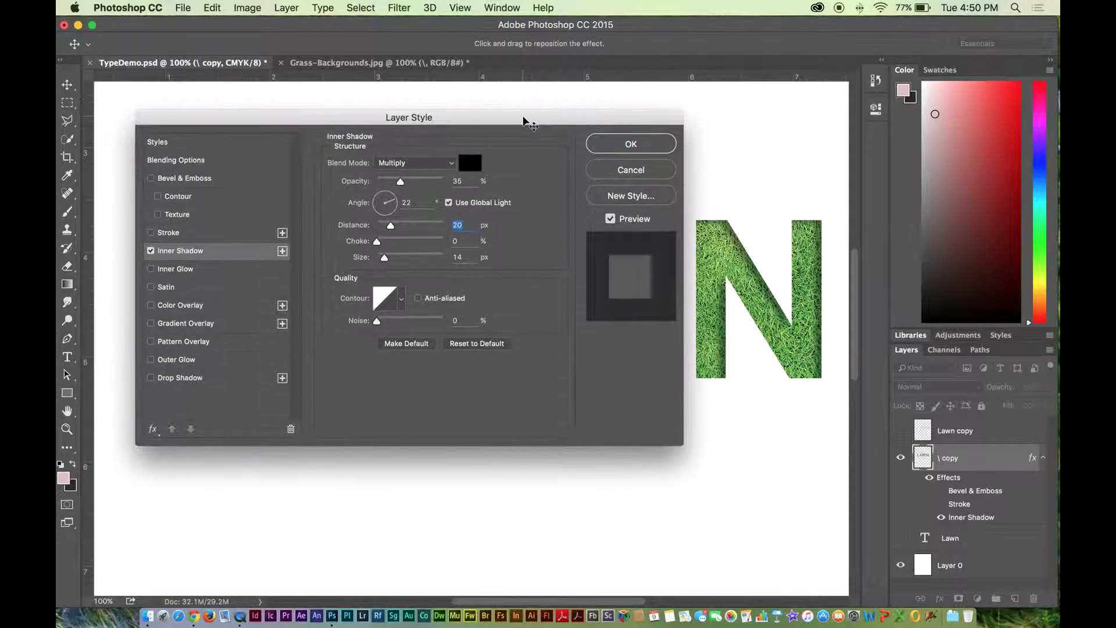
# - Change the inner shadow's colour to bright cyan, #00ebff
pyautogui.click(427, 162)
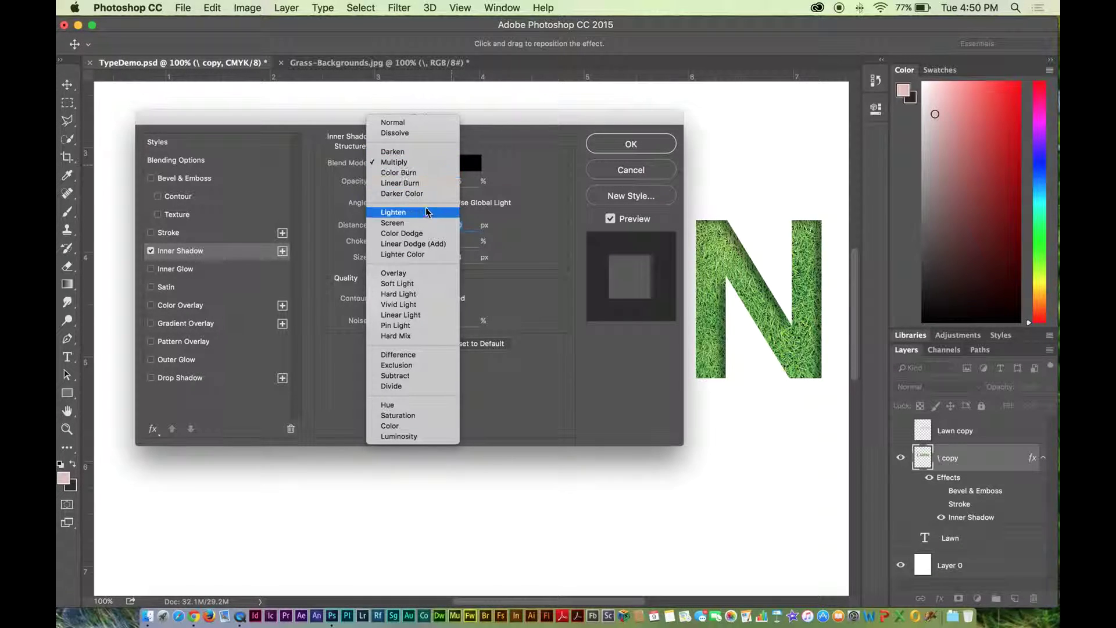
pyautogui.click(490, 187)
pyautogui.click(472, 164)
pyautogui.moveTo(293, 254); pyautogui.dragTo(299, 246)
pyautogui.click(443, 238)
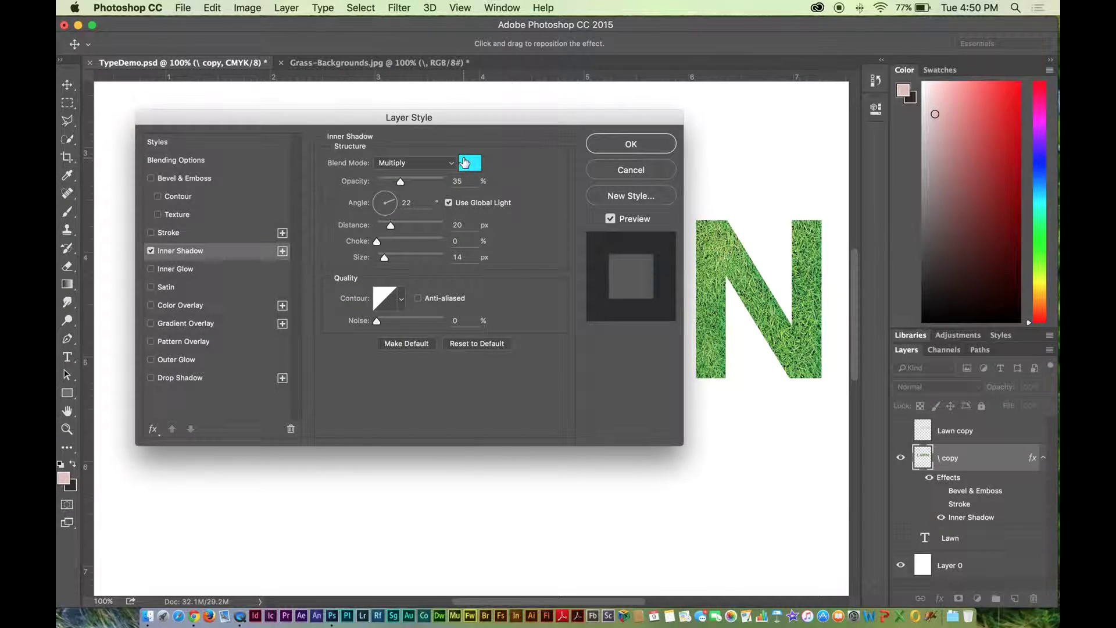
pyautogui.click(468, 163)
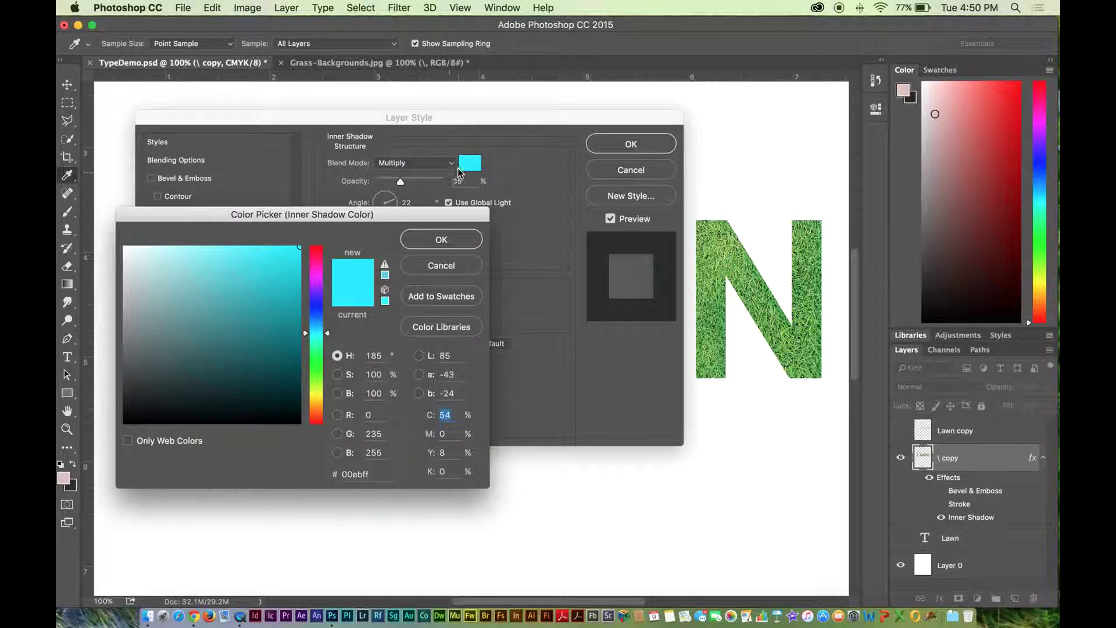
pyautogui.click(442, 267)
# - Sample a grass green, #65bb46, from the letter N as the inner shadow's colour
pyautogui.click(470, 164)
pyautogui.click(821, 285)
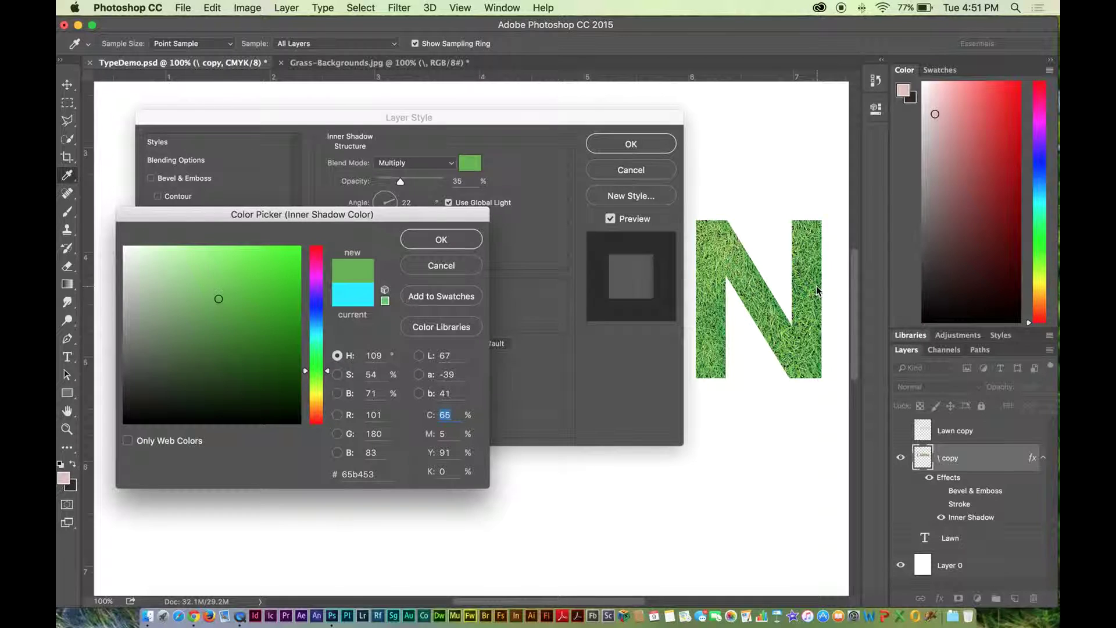
pyautogui.click(823, 287)
pyautogui.click(822, 288)
pyautogui.click(822, 288)
pyautogui.click(405, 240)
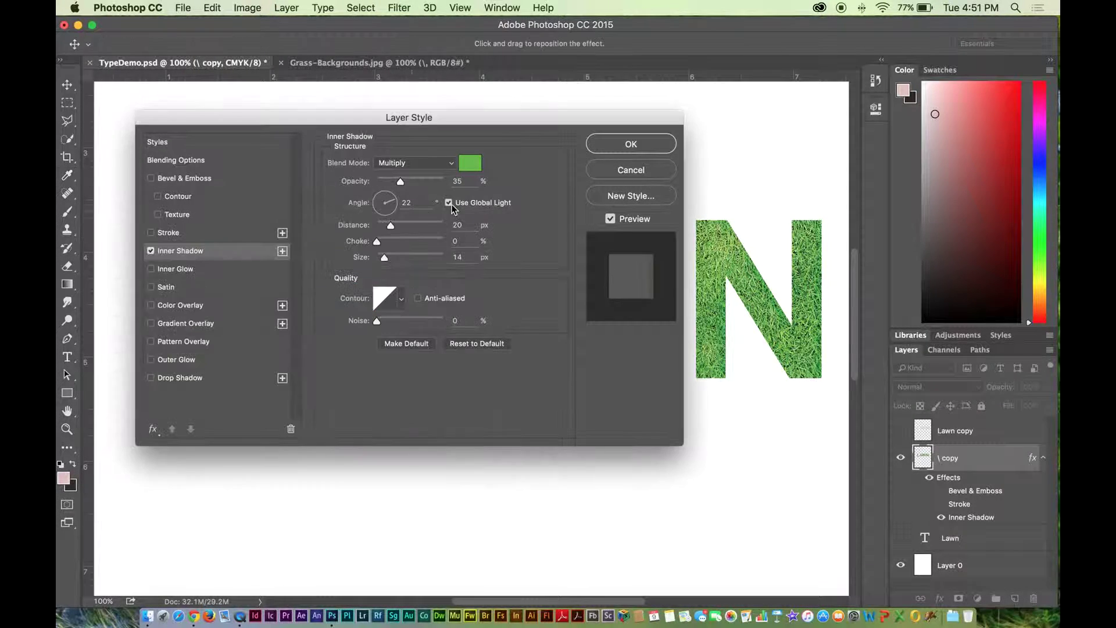
# - Try the Normal blend mode on the inner shadow, return it to Multiply and set its opacity to 40%
pyautogui.click(452, 164)
pyautogui.click(393, 122)
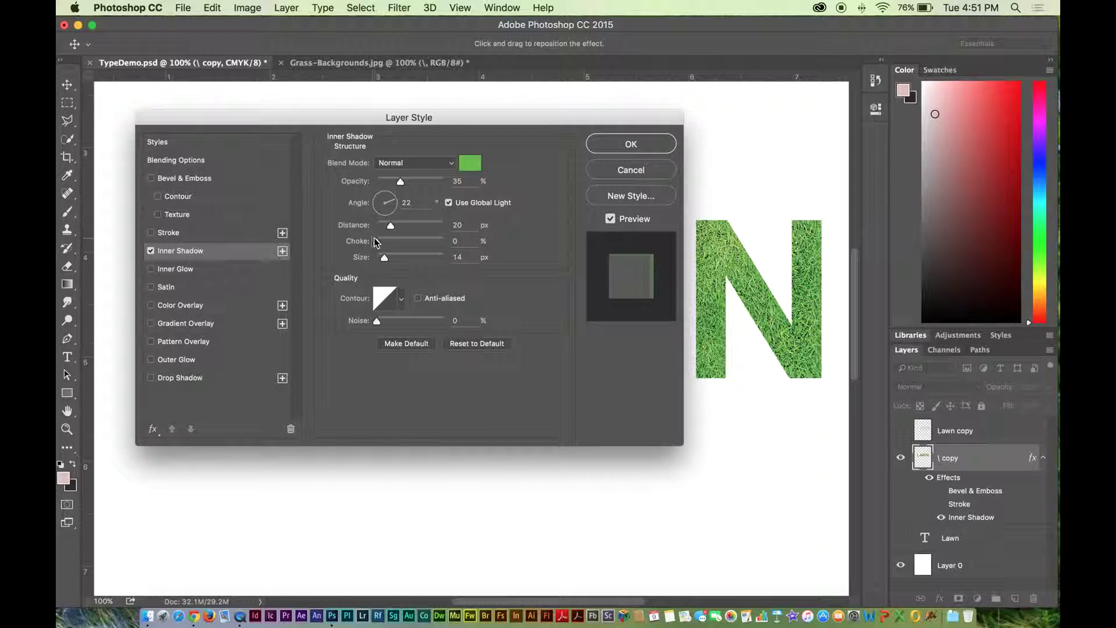
pyautogui.moveTo(402, 180); pyautogui.dragTo(420, 182)
pyautogui.click(450, 163)
pyautogui.click(416, 202)
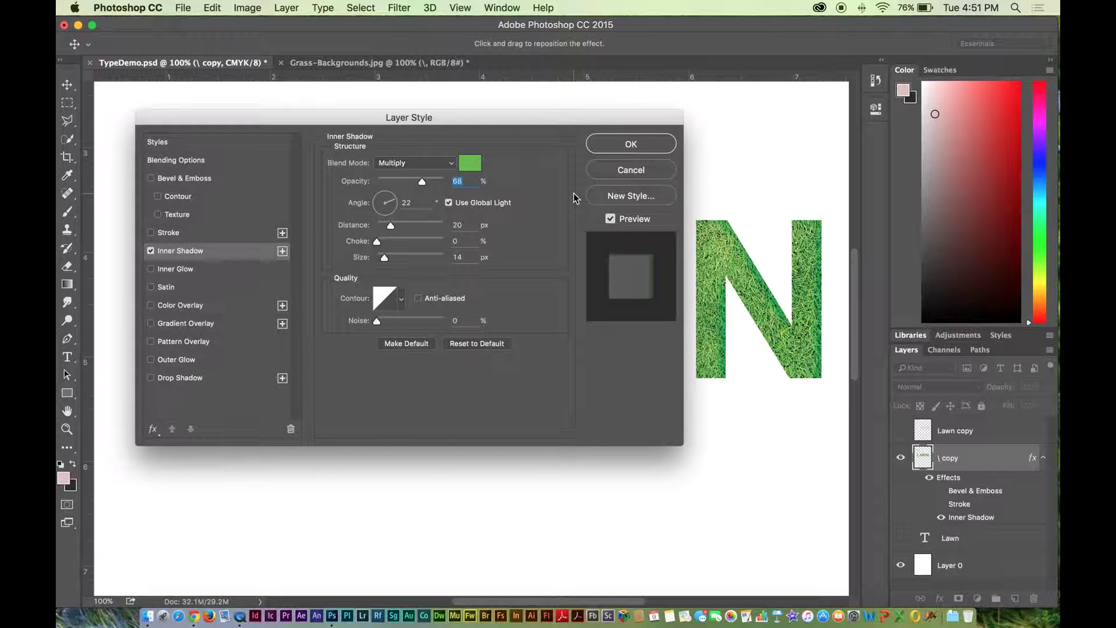
pyautogui.moveTo(421, 182); pyautogui.dragTo(407, 184)
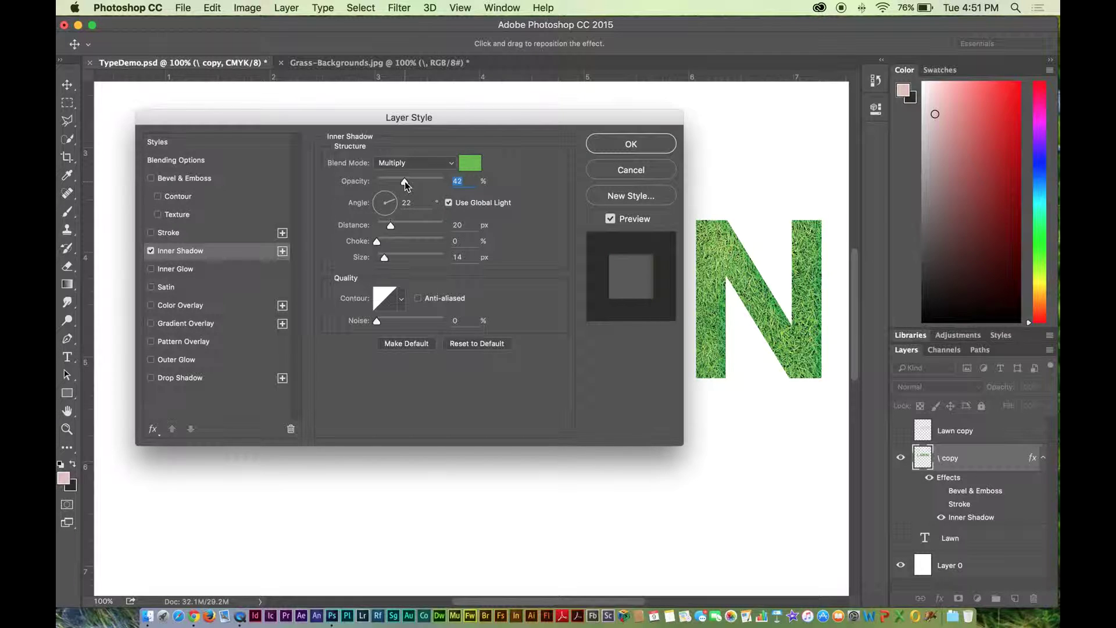
# - Change the inner shadow's colour to black
pyautogui.click(468, 164)
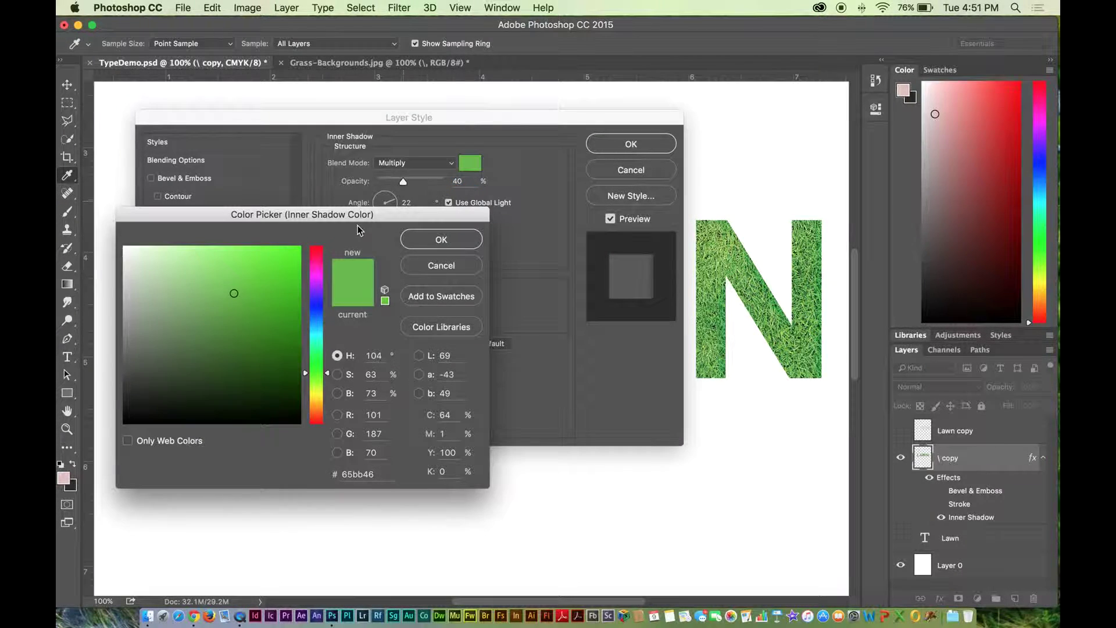
pyautogui.moveTo(235, 401); pyautogui.dragTo(149, 406)
pyautogui.click(441, 238)
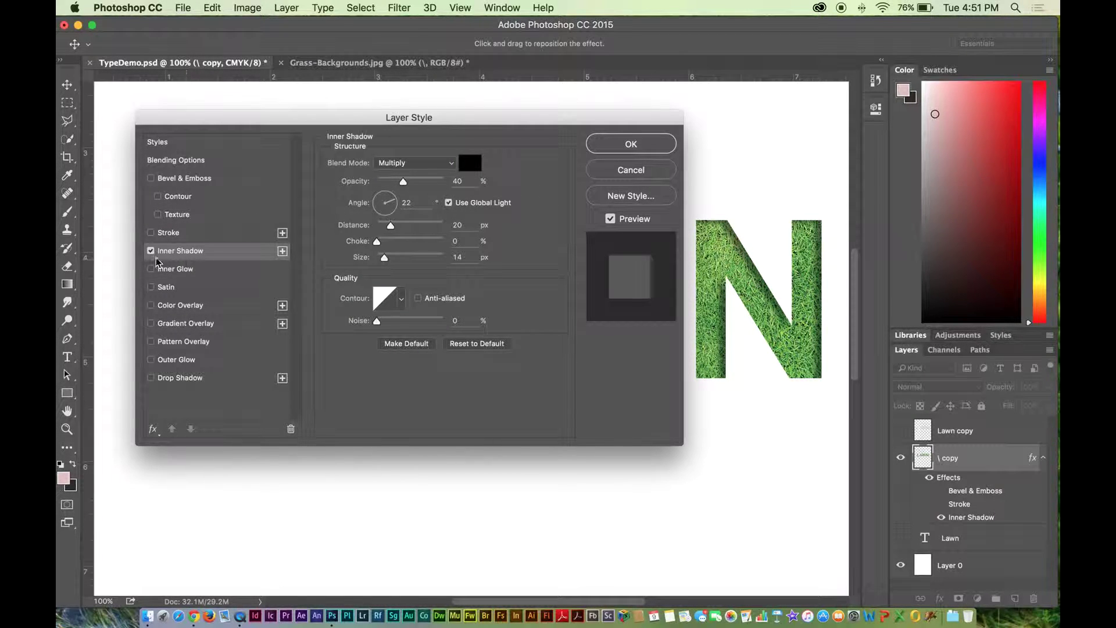
# - Try a white Inner Glow at 49% opacity in place of the Inner Shadow, and disable it again
pyautogui.click(151, 251)
pyautogui.click(151, 269)
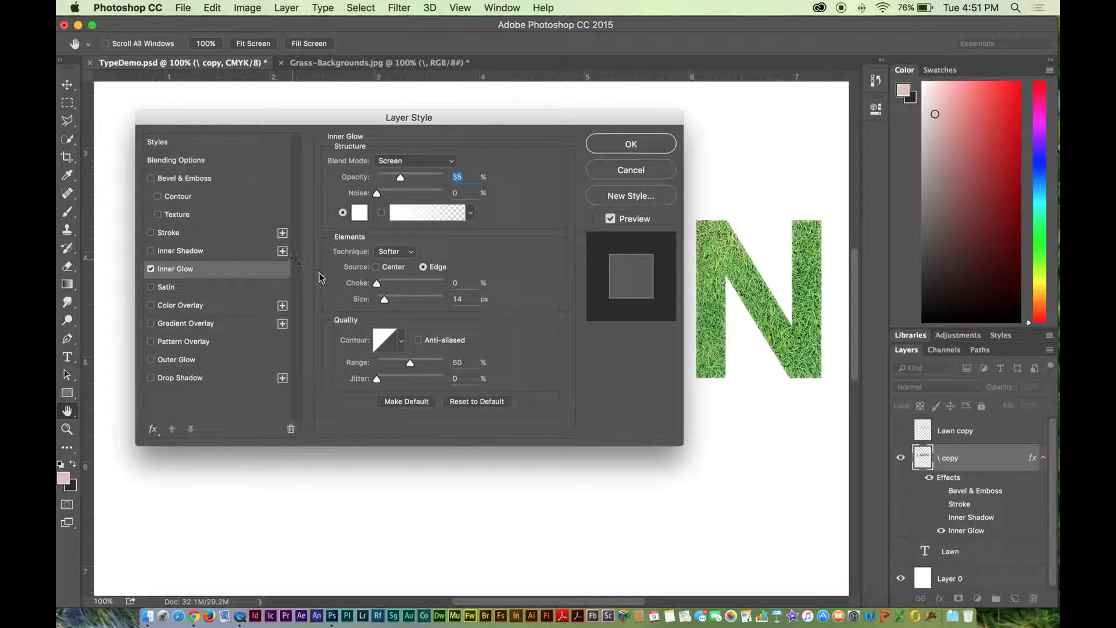
pyautogui.moveTo(403, 180)
pyautogui.mouseDown()
pyautogui.moveTo(443, 179)
pyautogui.moveTo(409, 180)
pyautogui.mouseUp()
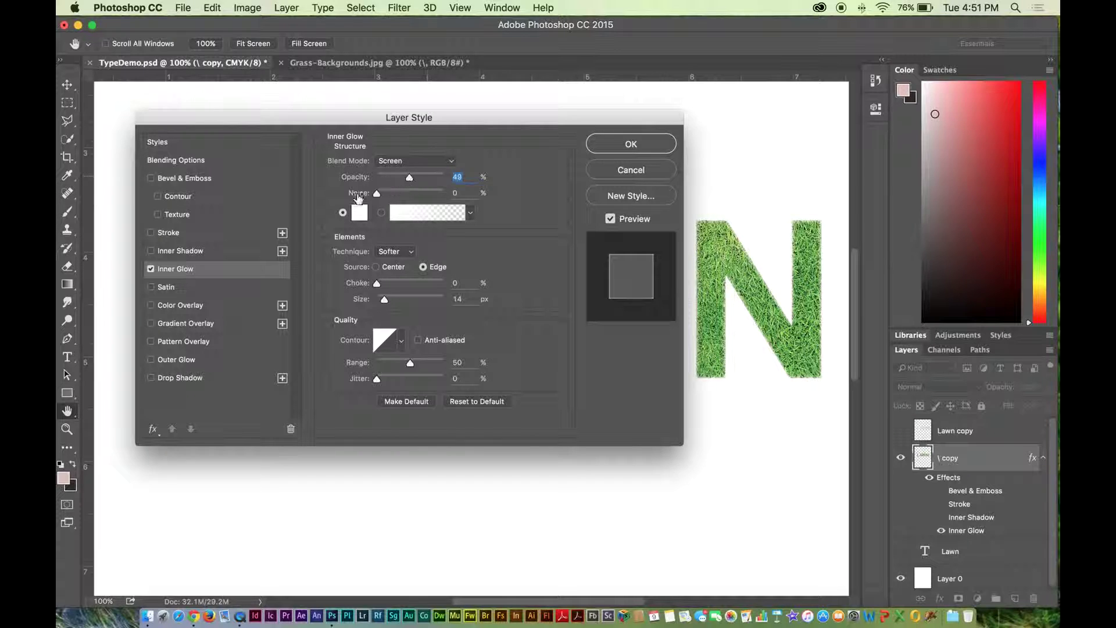
pyautogui.click(151, 270)
# - Try the Satin effect with a reduced opacity on the grass letters, and disable it again
pyautogui.click(151, 288)
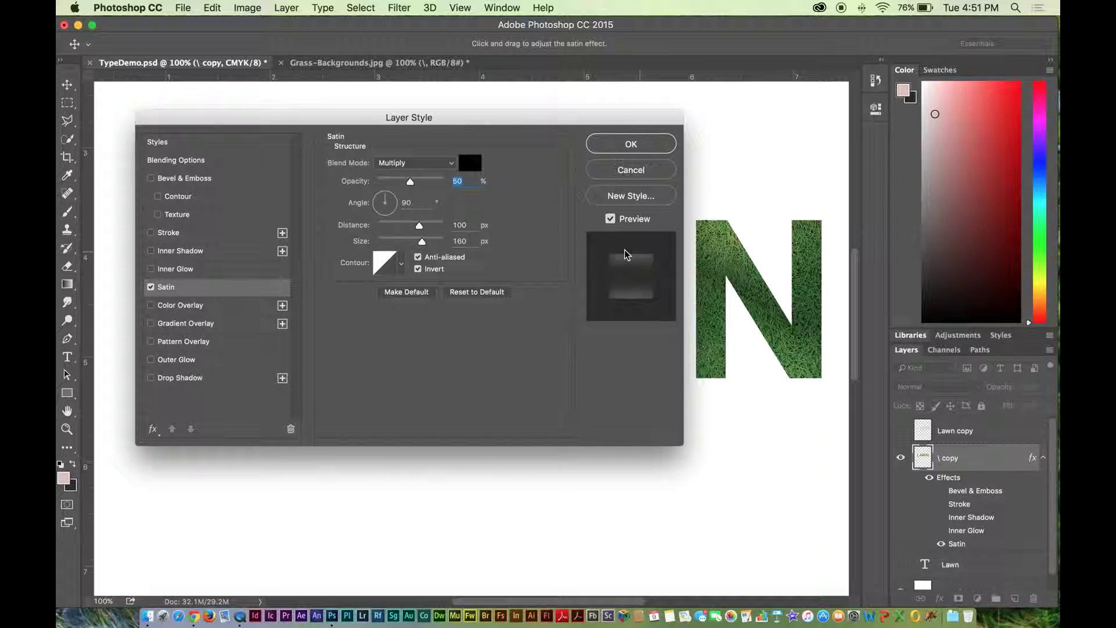
pyautogui.moveTo(409, 182); pyautogui.dragTo(395, 184)
pyautogui.click(151, 287)
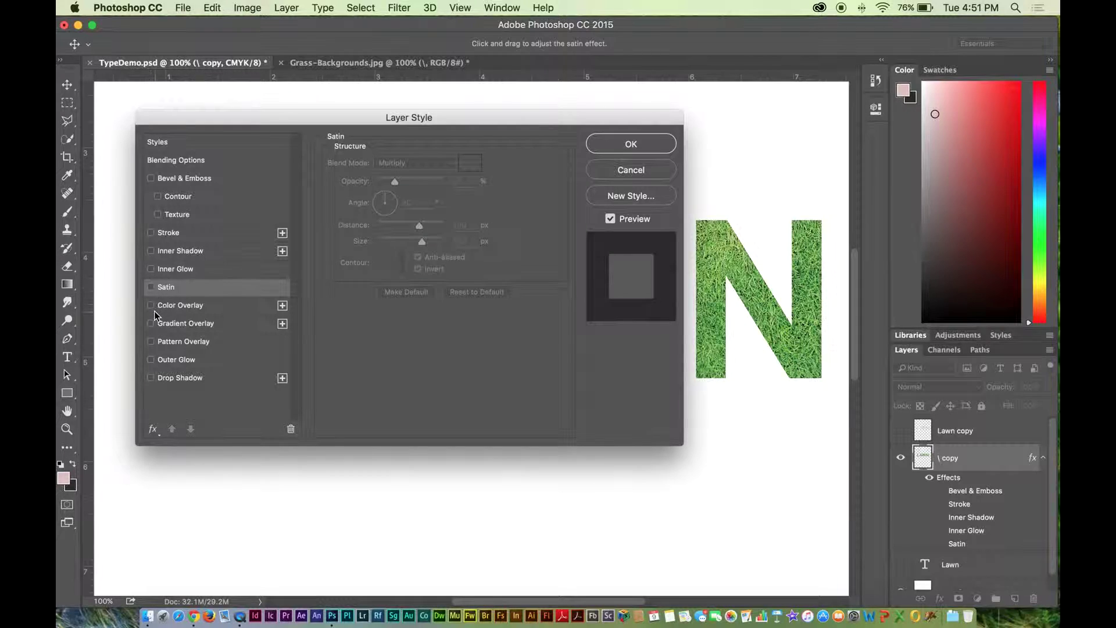
# - Try a Color Overlay in blue, #1d2eee, on the grass letters and disable it again
pyautogui.click(151, 305)
pyautogui.click(164, 307)
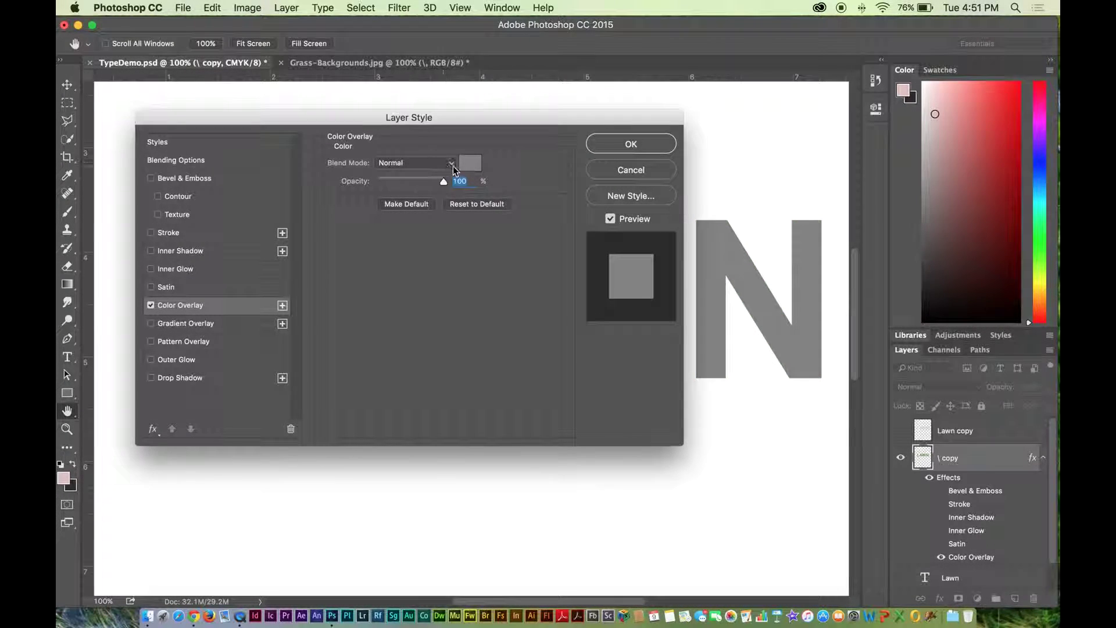
pyautogui.click(468, 166)
pyautogui.click(280, 257)
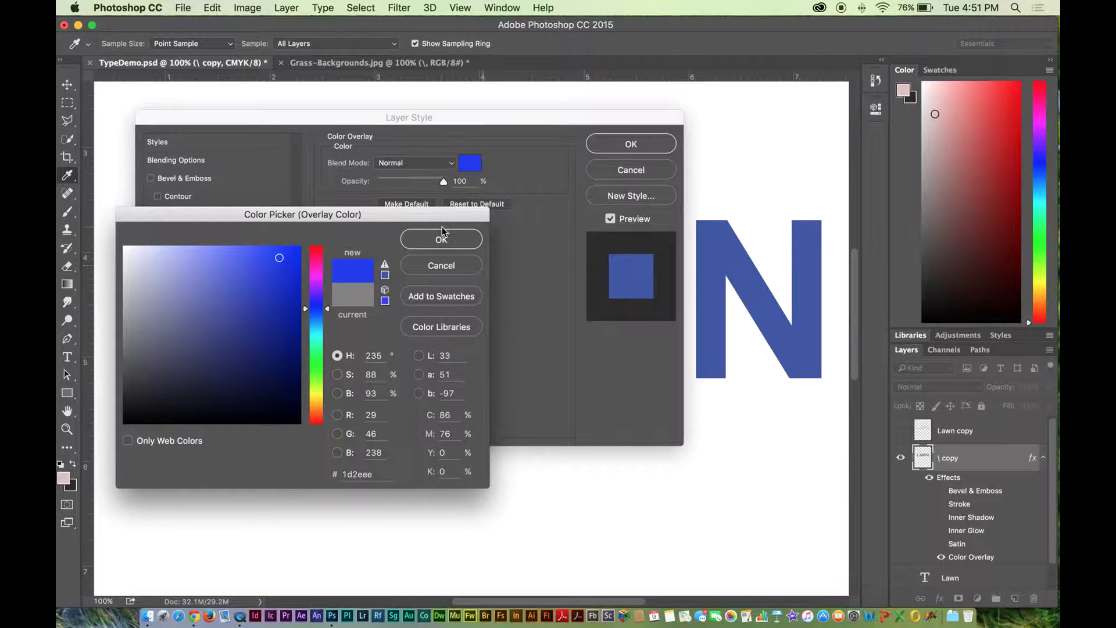
pyautogui.click(455, 241)
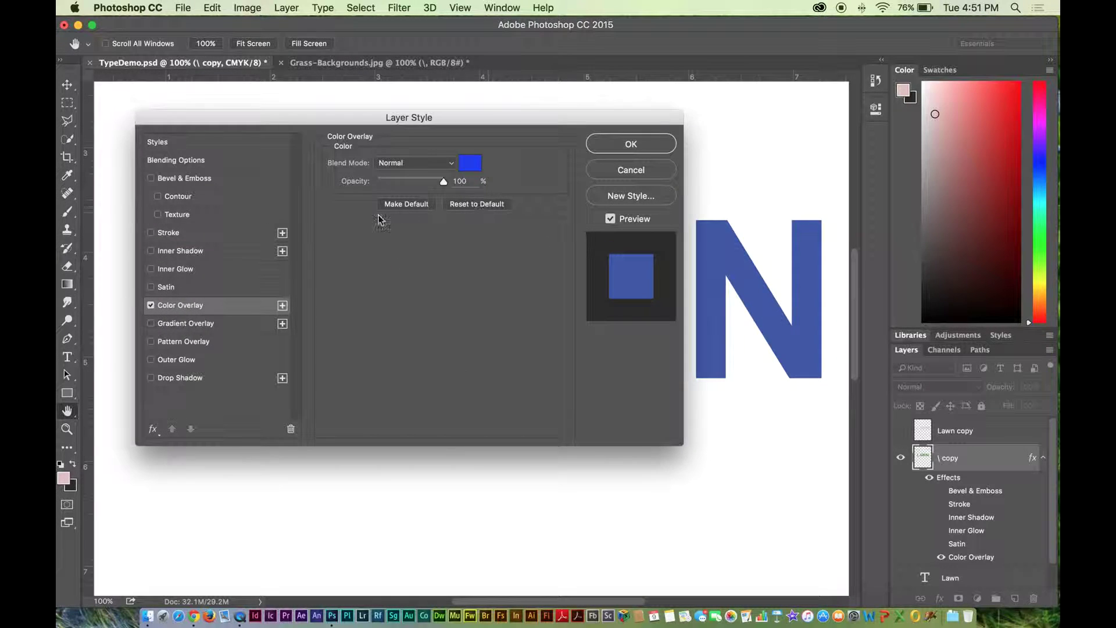
pyautogui.click(152, 306)
pyautogui.click(152, 306)
pyautogui.click(152, 306)
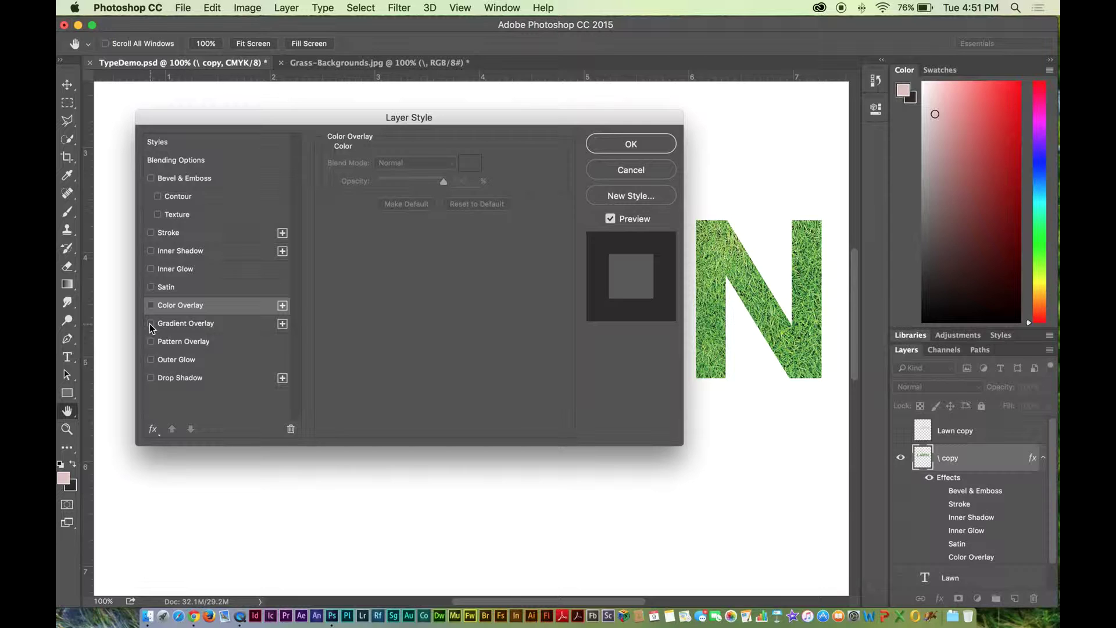
# - Try a Gradient Overlay with the purple-green-orange and rainbow spectrum presets on the letters, and disable it again
pyautogui.click(180, 324)
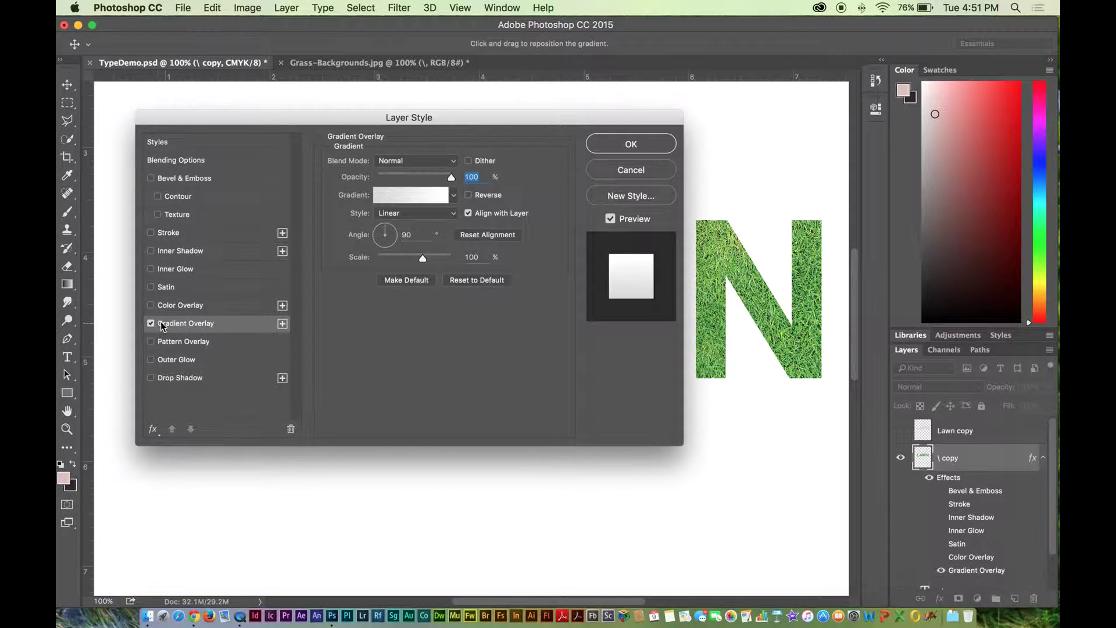
pyautogui.click(452, 195)
pyautogui.click(385, 246)
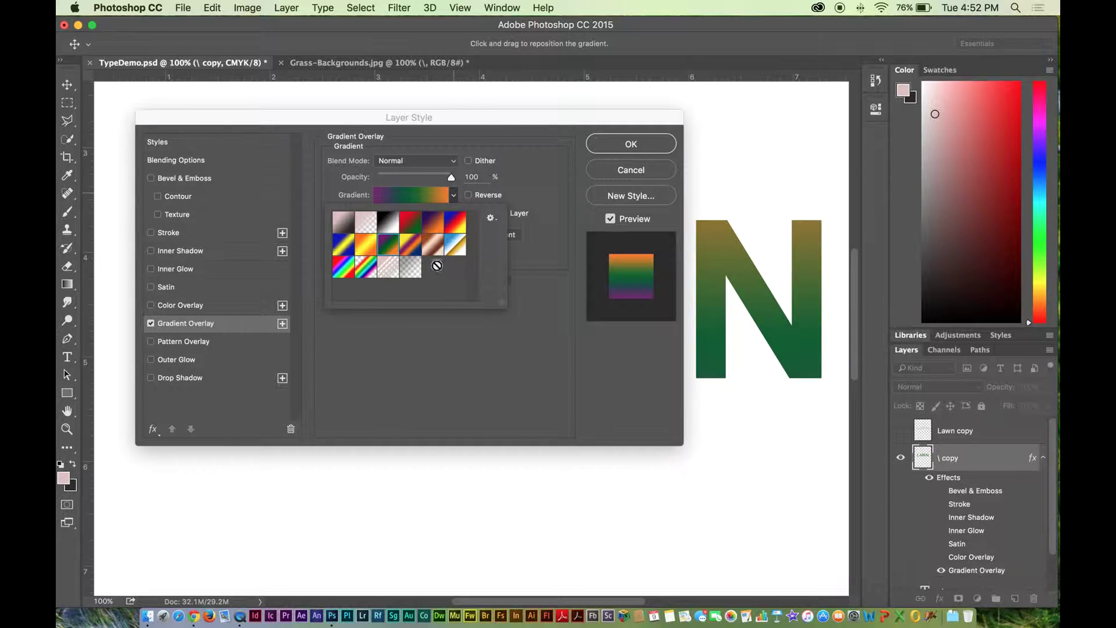
pyautogui.click(343, 267)
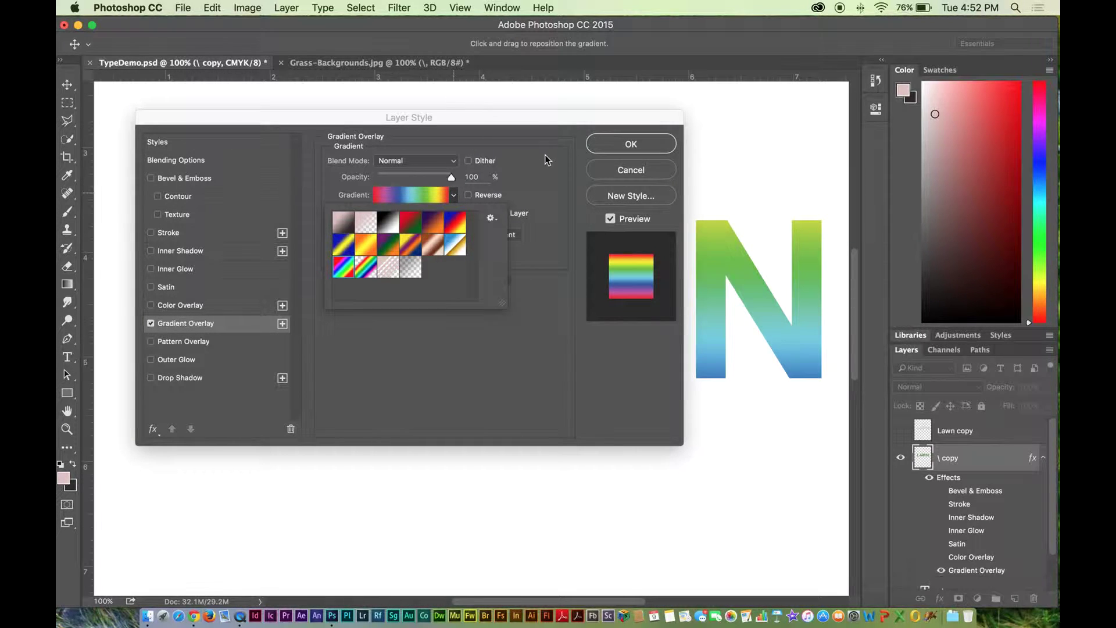
pyautogui.click(529, 172)
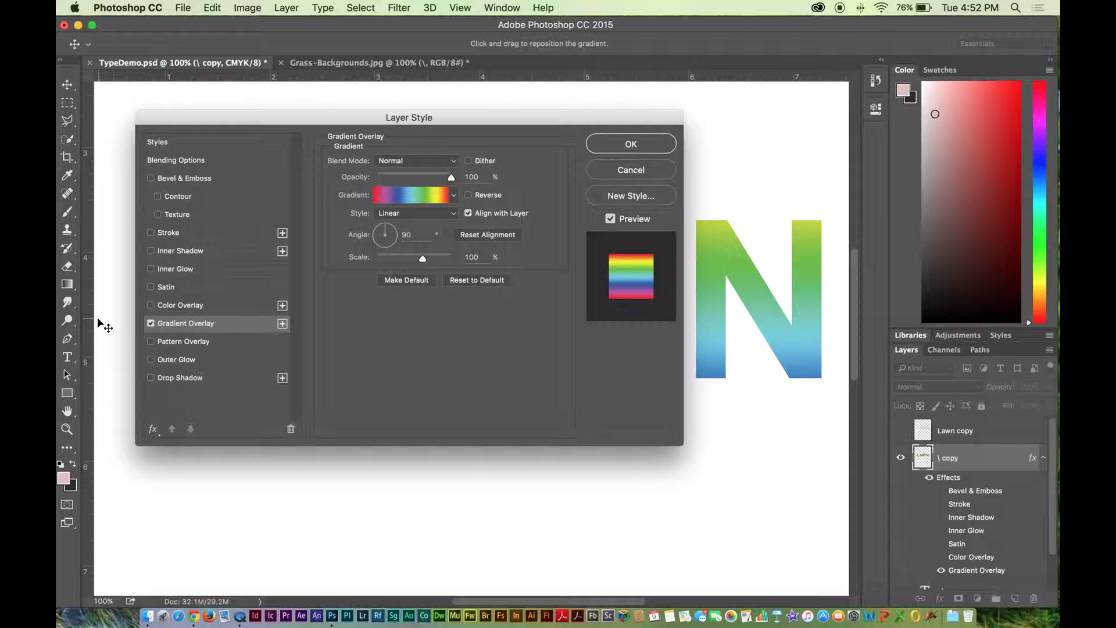
pyautogui.click(151, 324)
pyautogui.click(151, 323)
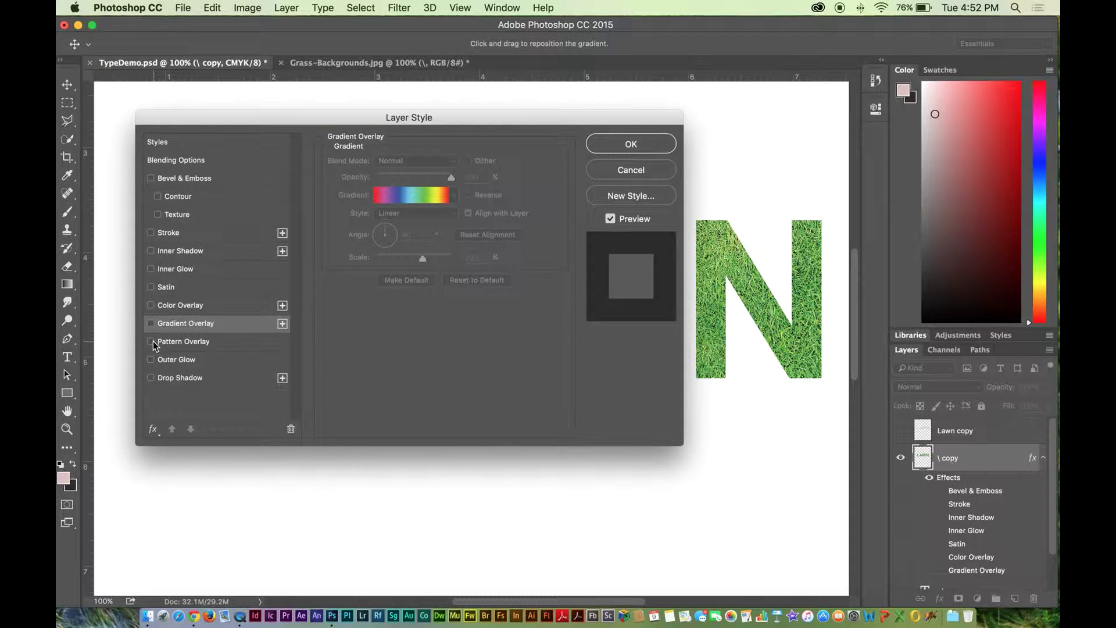
# - Try a black Drop Shadow at 52% opacity behind the grass letters, and disable it again
pyautogui.click(170, 378)
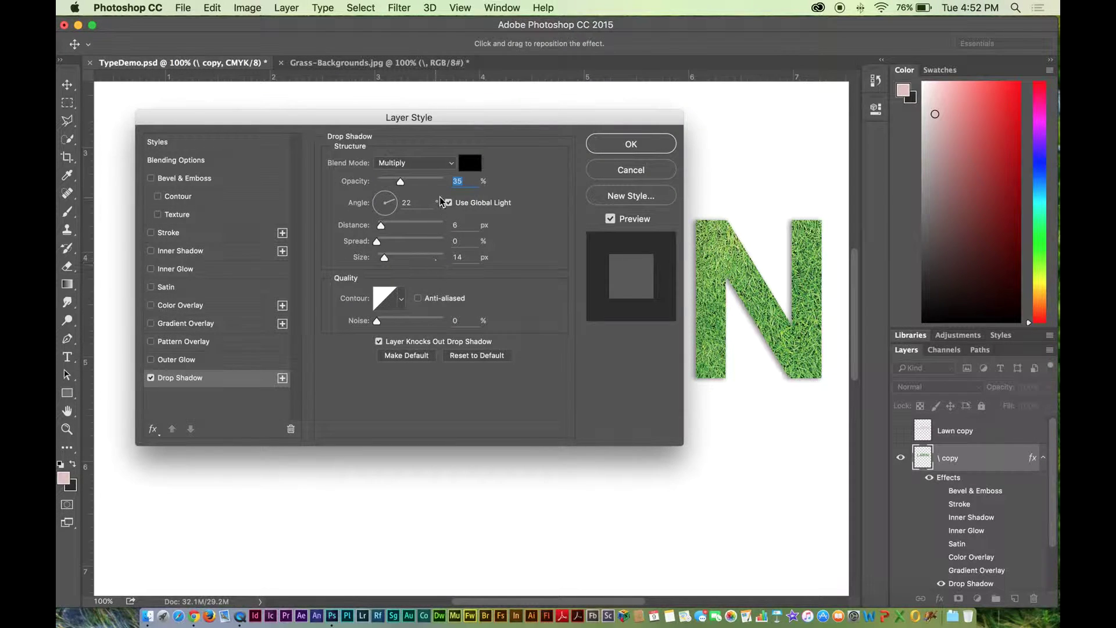
pyautogui.moveTo(401, 181); pyautogui.dragTo(420, 184)
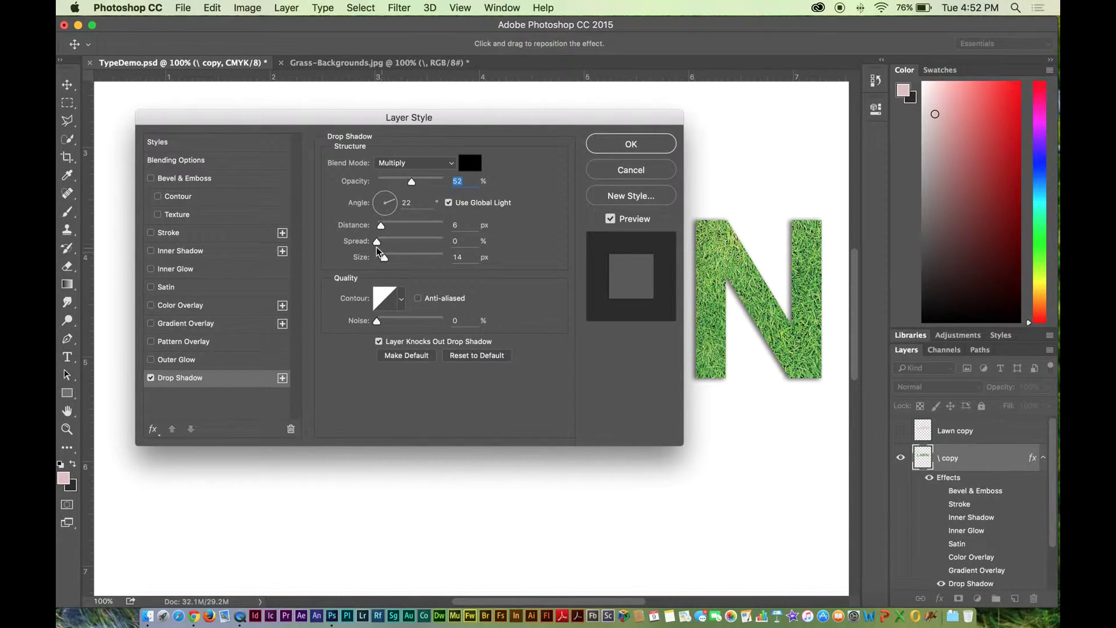
pyautogui.click(151, 378)
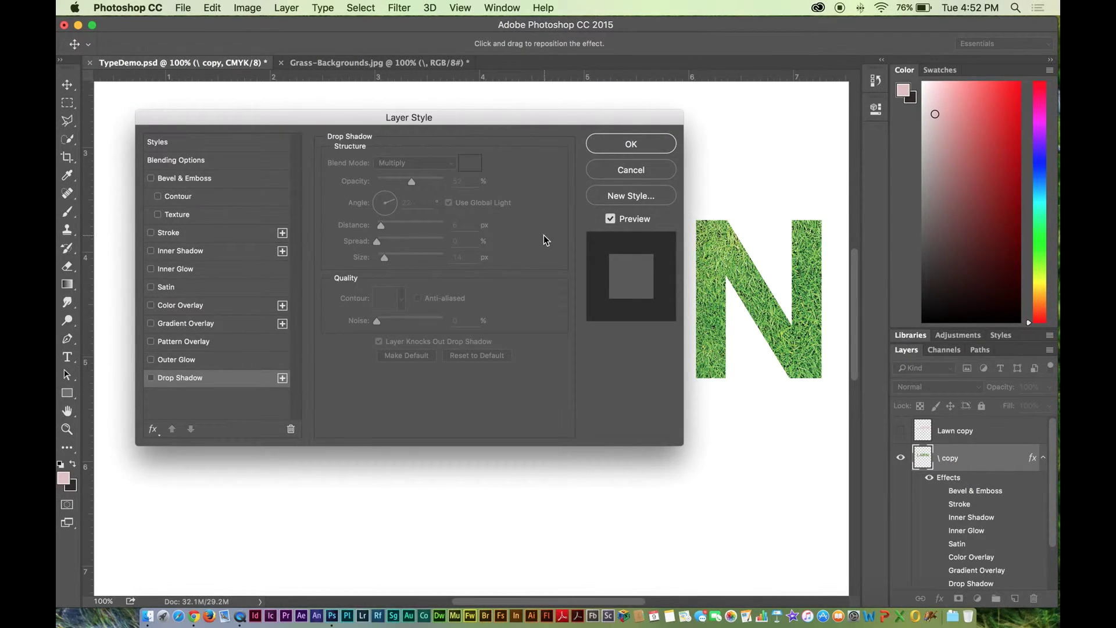
# - Re-enable the Inner Shadow as the only active effect on the grass letters and apply the layer style
pyautogui.click(181, 268)
pyautogui.click(151, 251)
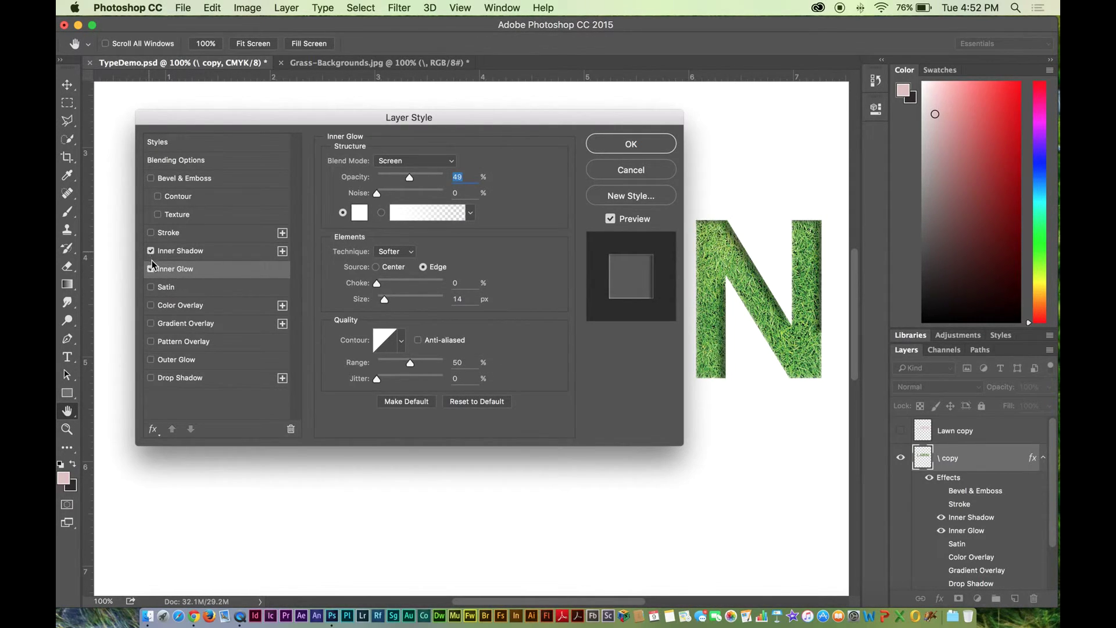
pyautogui.click(151, 268)
pyautogui.click(661, 149)
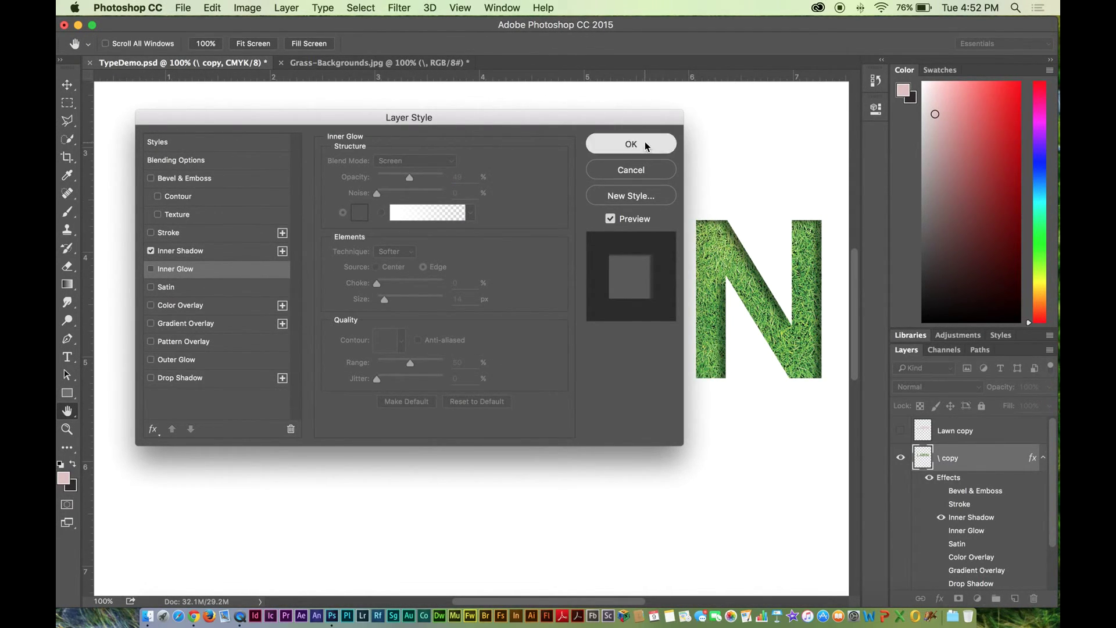